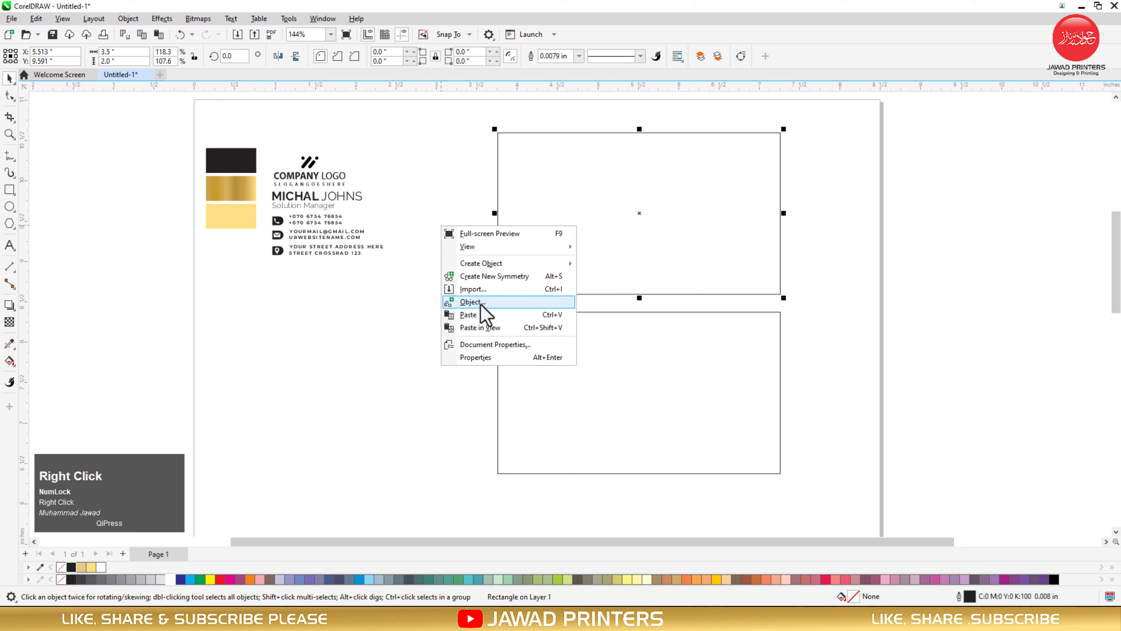
Paste a copy of the upper card rectangle and resize it to 3.25 by 1.75 inches
click(481, 314)
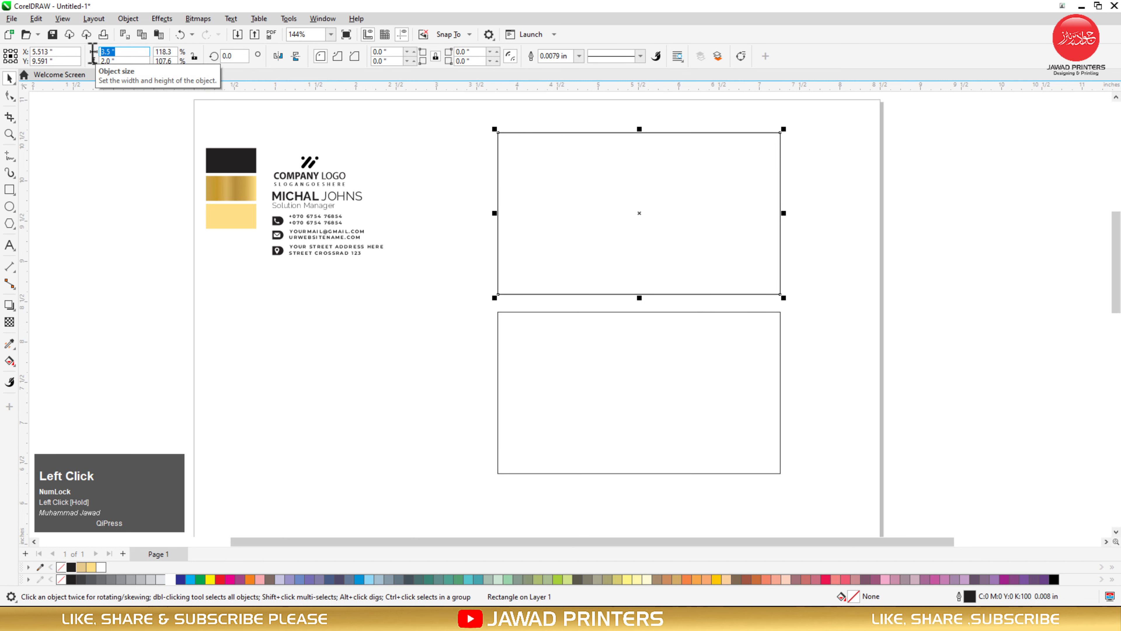
click(94, 55)
text(3.25)
key(Tab)
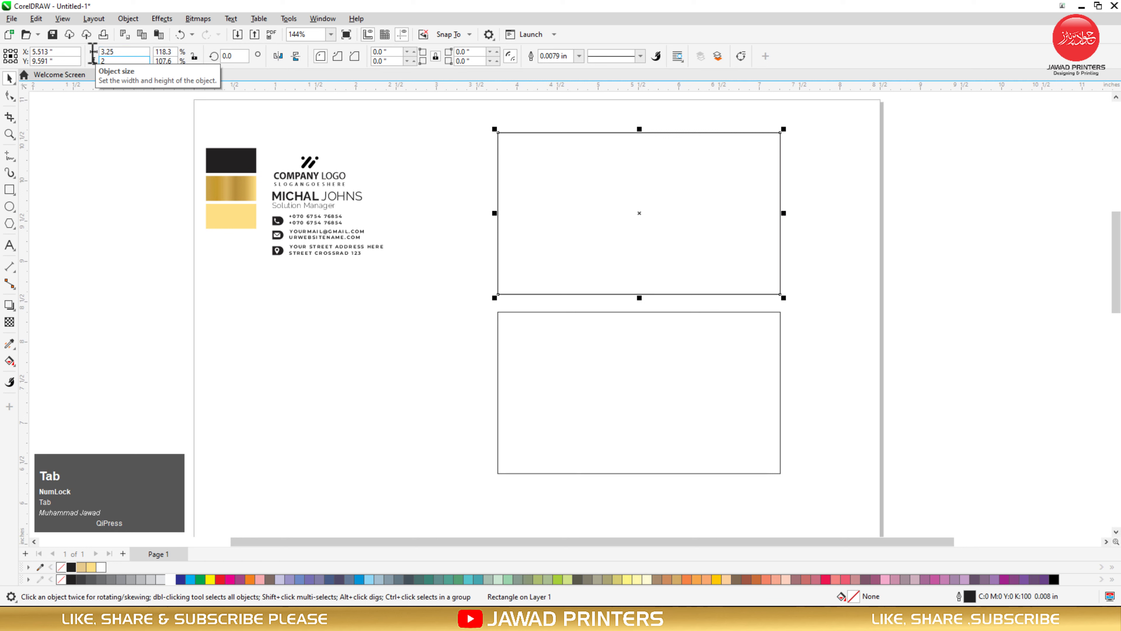
text(1.75)
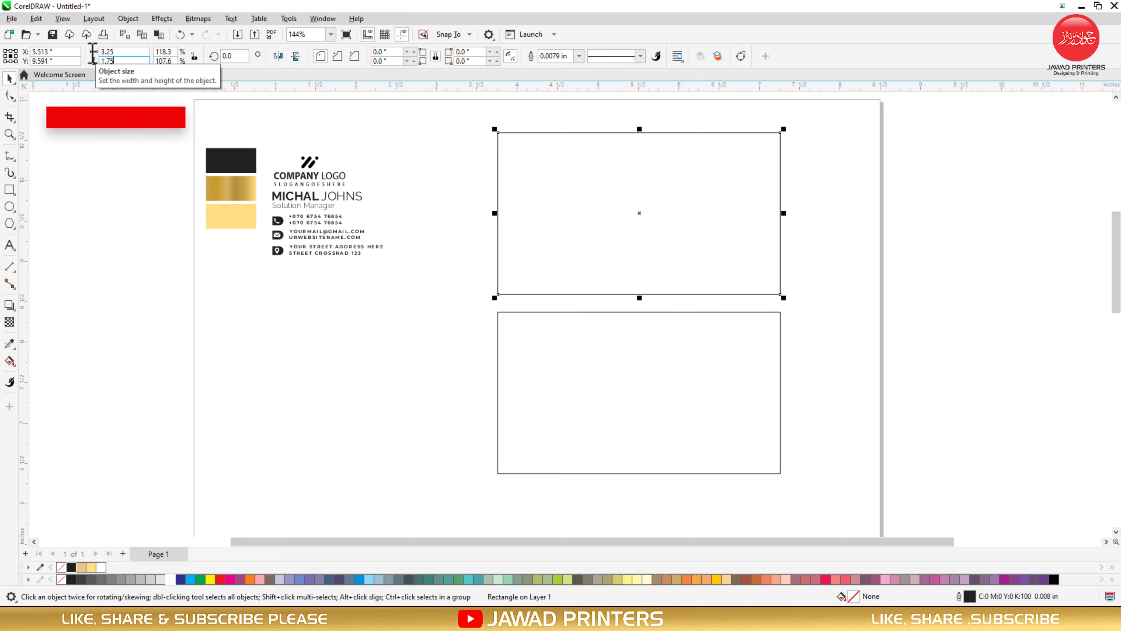
key(Return)
Duplicate the inner 3.25 by 1.75 inch rectangle and centre the copy within the lower card outline
right_click(561, 210)
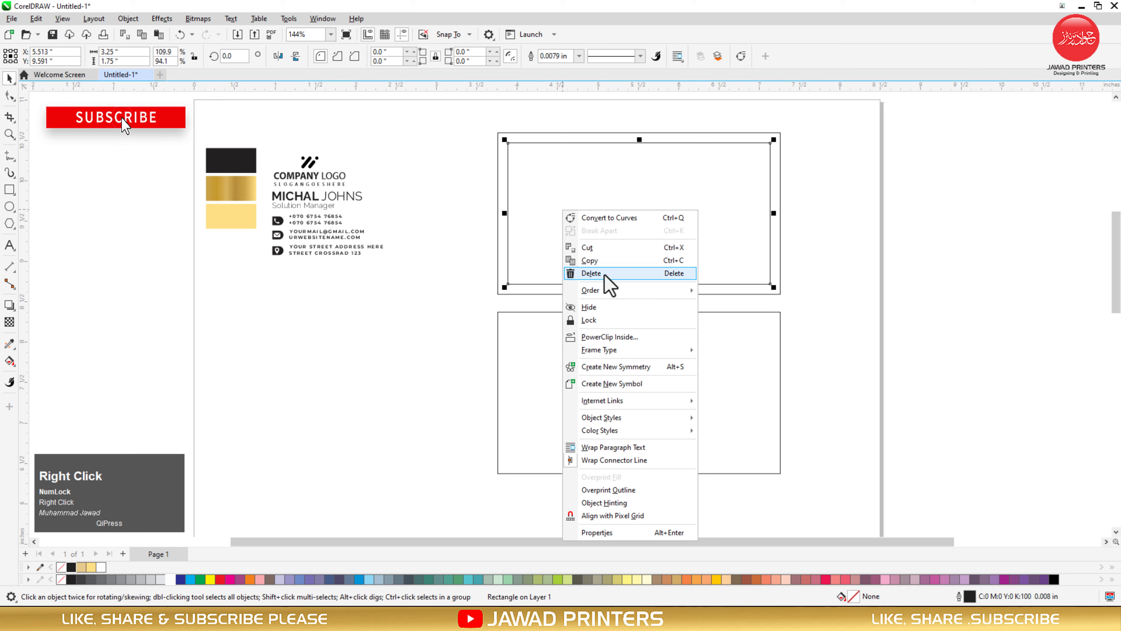
click(602, 262)
right_click(468, 269)
click(494, 360)
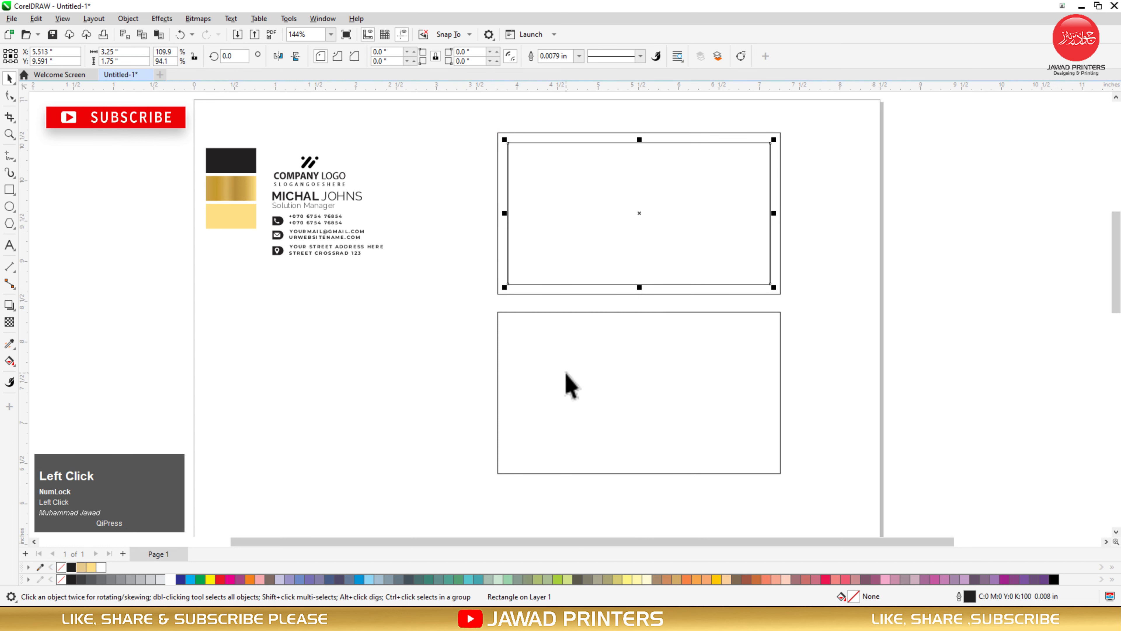
shift+click(566, 374)
key(e)
click(460, 328)
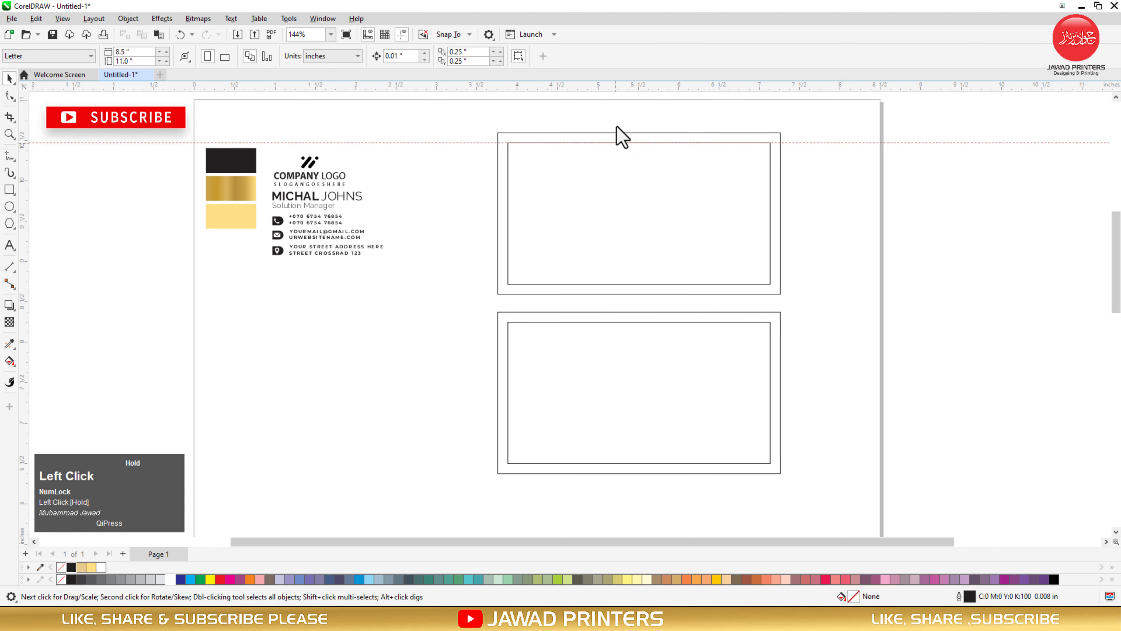
Place guidelines along the upper and lower edges of both inner rectangles and along their two shared side edges
drag(616, 127, 616, 143)
drag(622, 284, 622, 284)
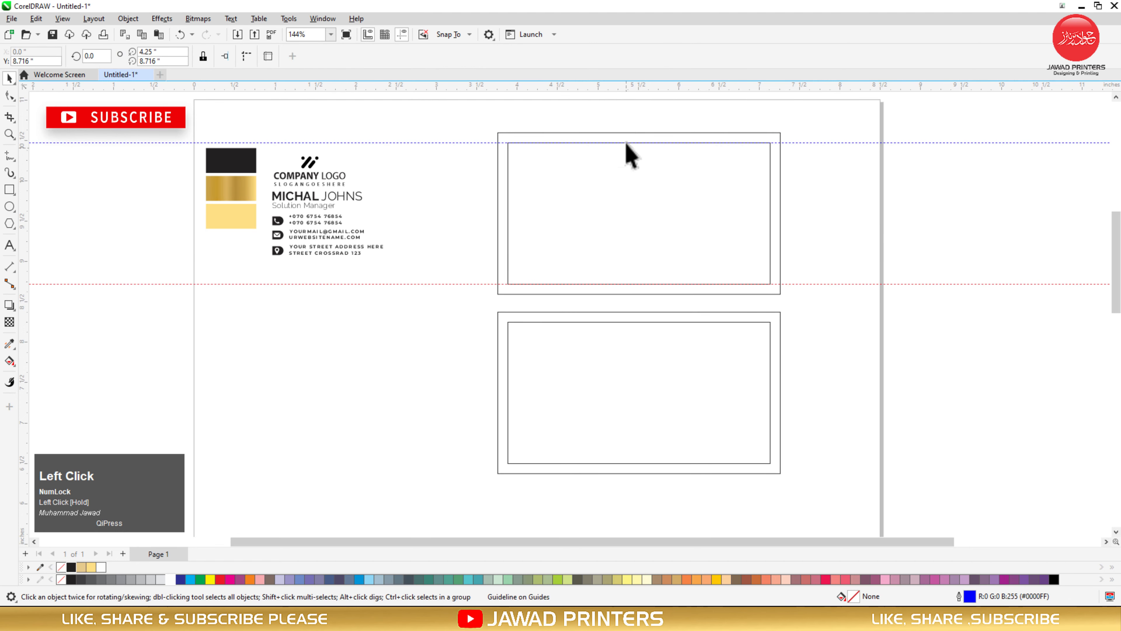
drag(653, 322, 653, 322)
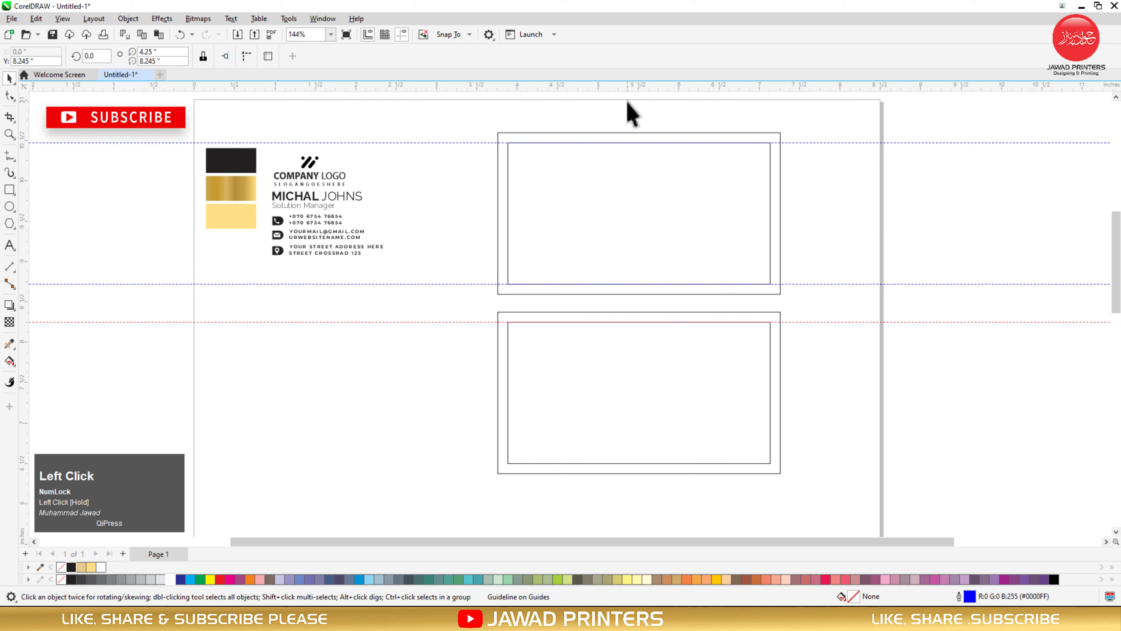
drag(659, 463, 659, 463)
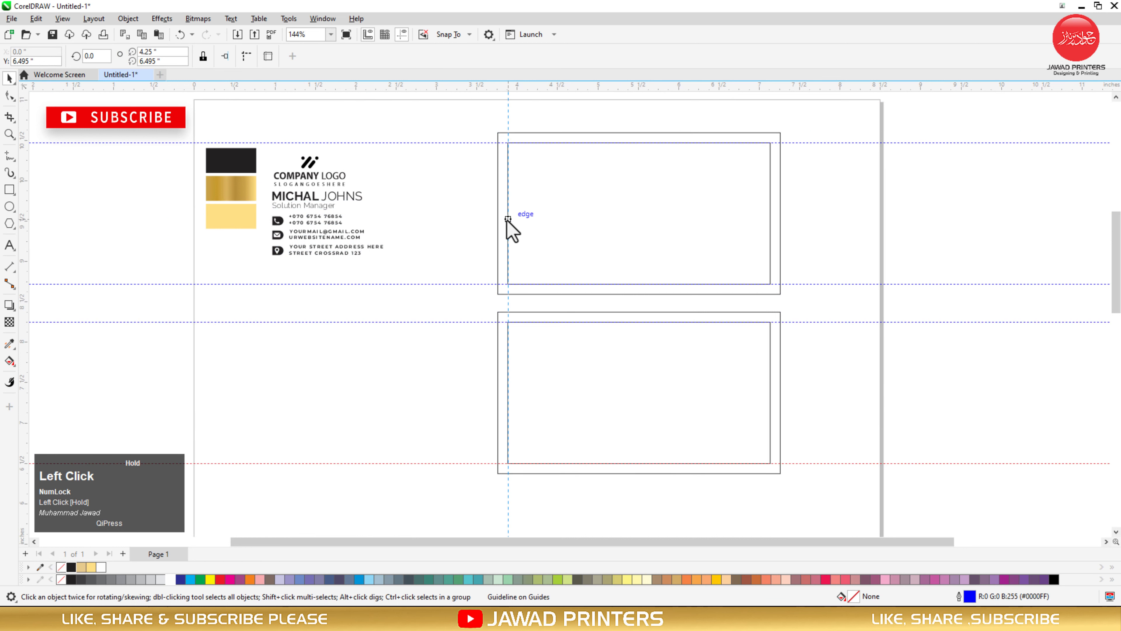
drag(508, 220, 508, 220)
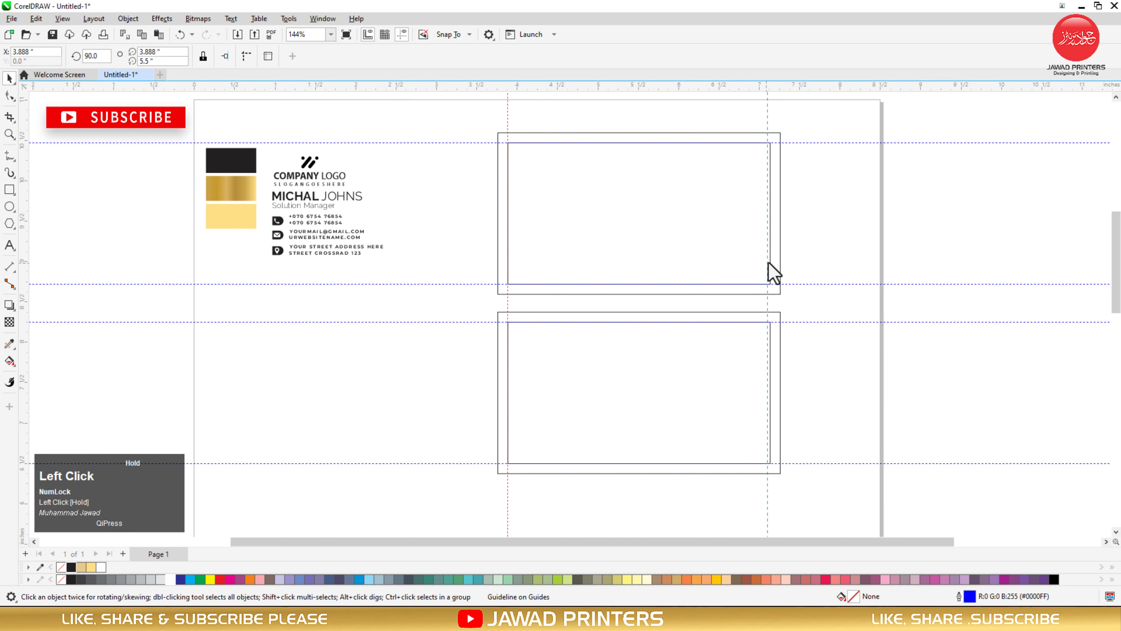
drag(768, 262, 769, 259)
Delete the inner margin rectangles from both business card outlines
right_click(702, 233)
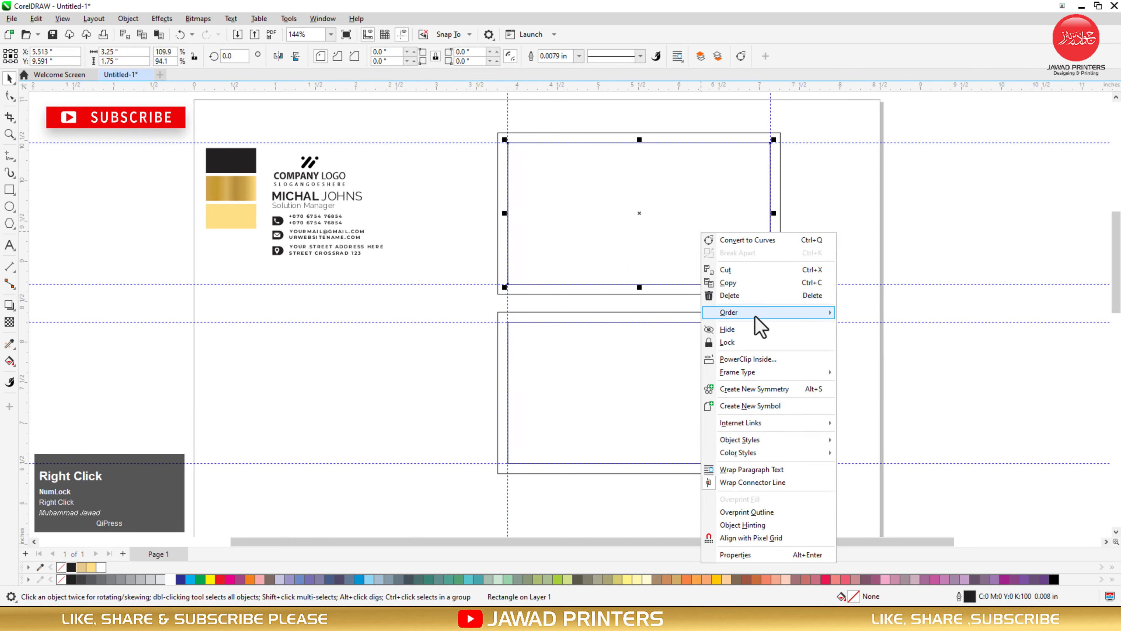
click(753, 295)
right_click(723, 343)
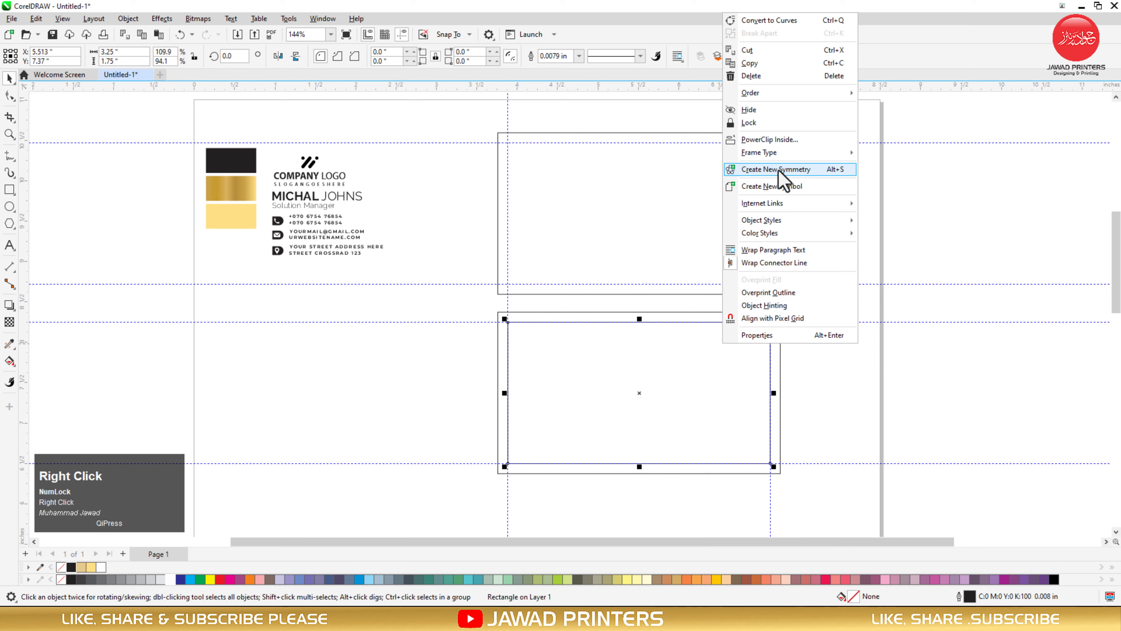
click(783, 77)
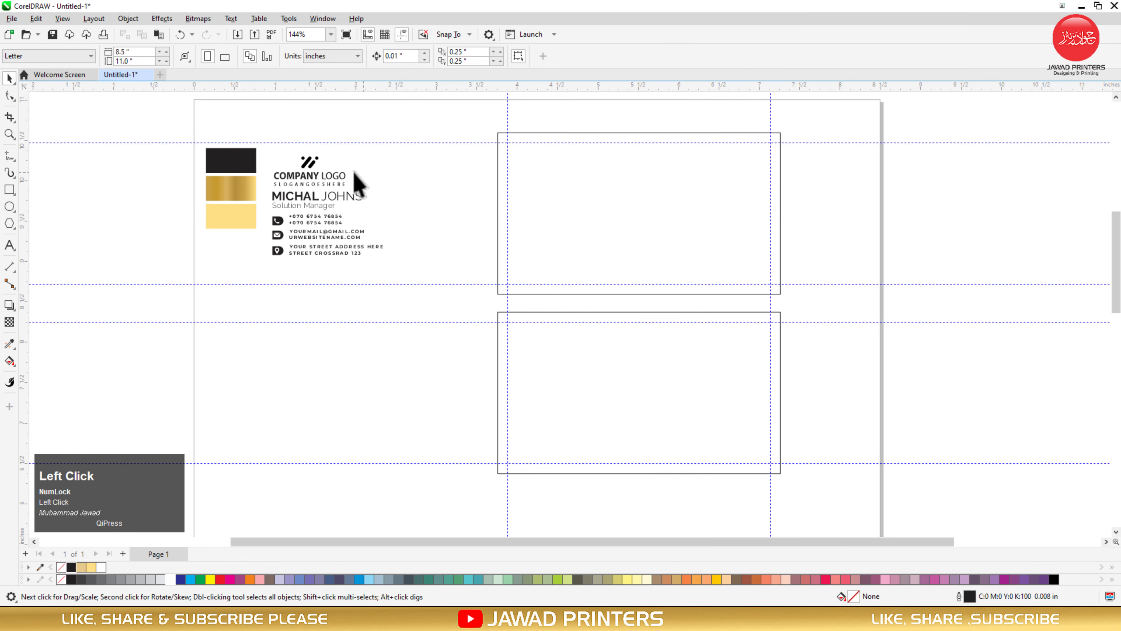
Move the colour swatches, logo and contact details together closer to the card outlines
drag(189, 130, 393, 272)
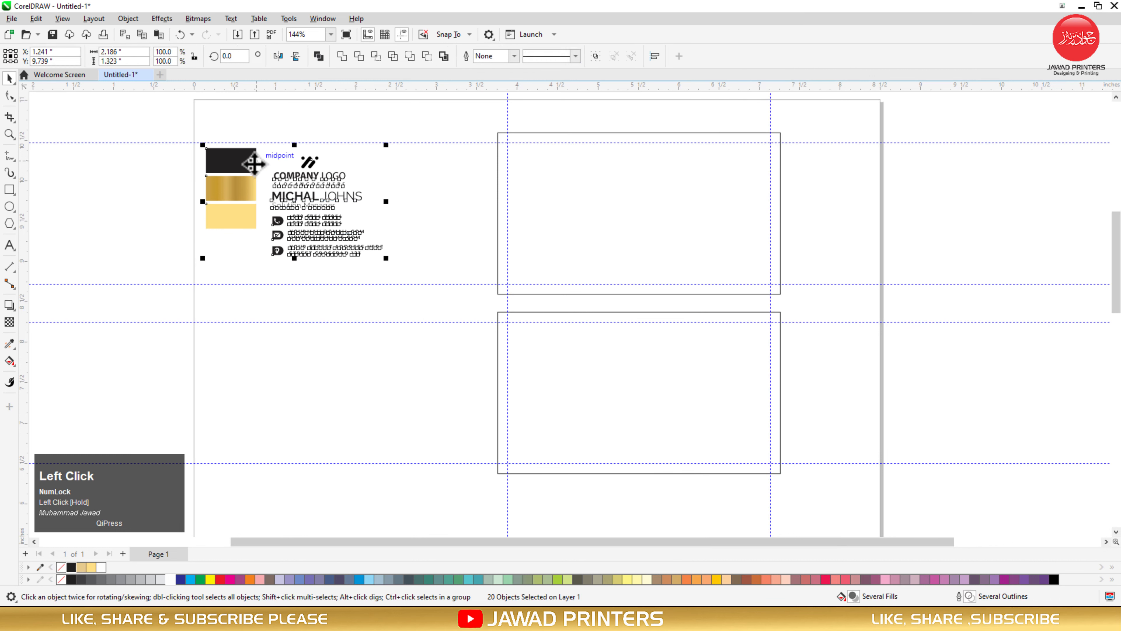
drag(250, 160, 313, 169)
click(320, 333)
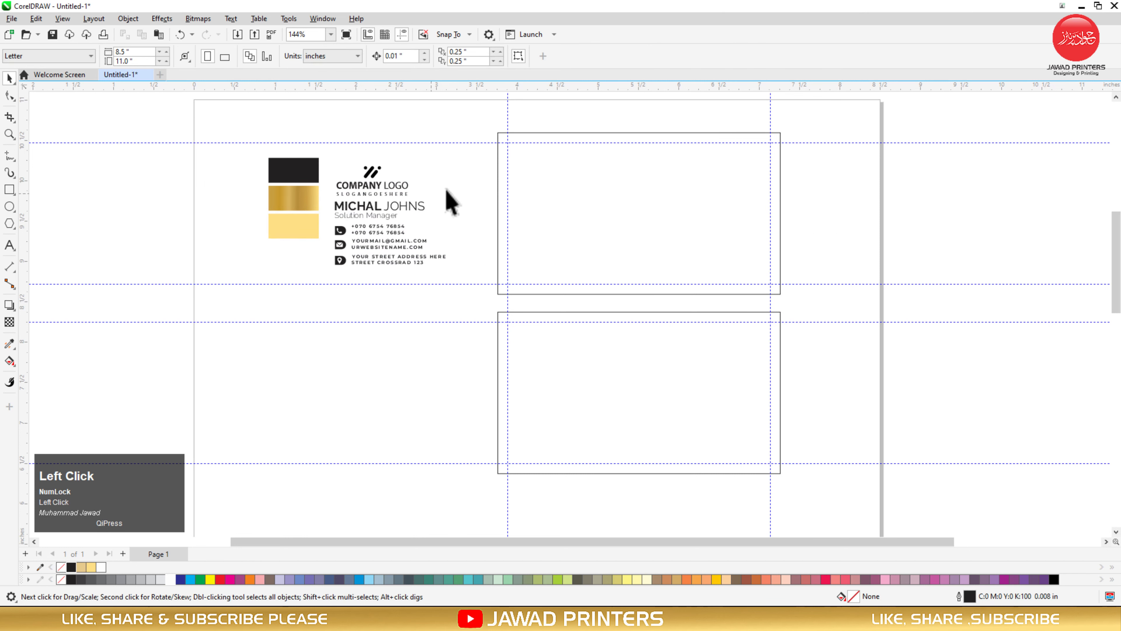
Copy the black swatch's fill and outline attributes onto the upper card rectangle
key(F2)
drag(260, 114, 789, 307)
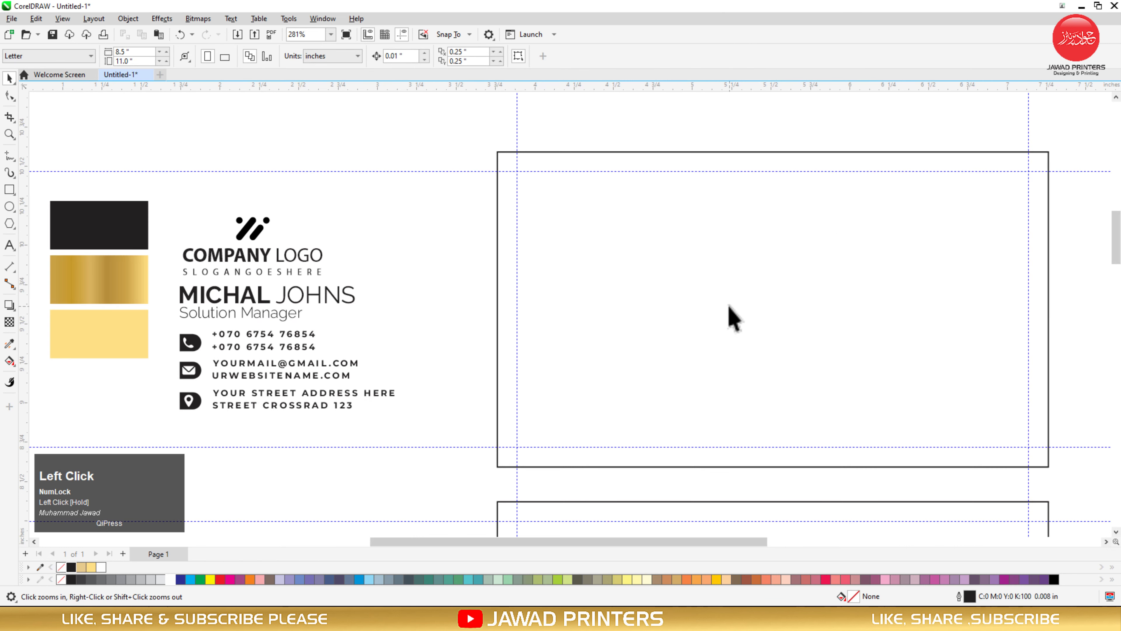
click(726, 303)
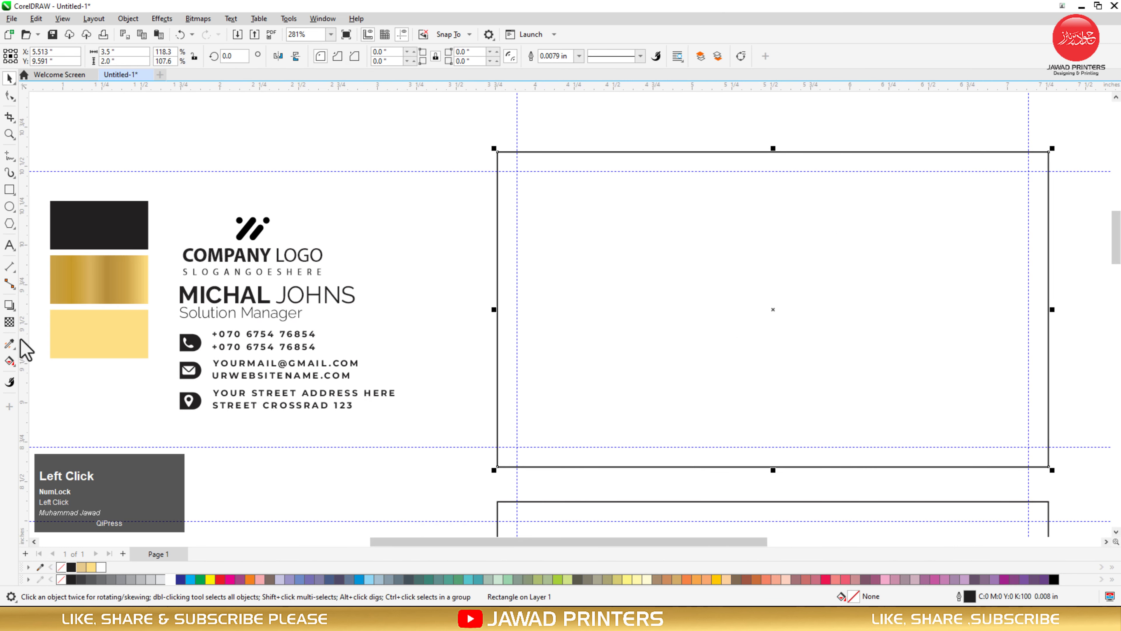
click(10, 344)
click(114, 229)
click(540, 279)
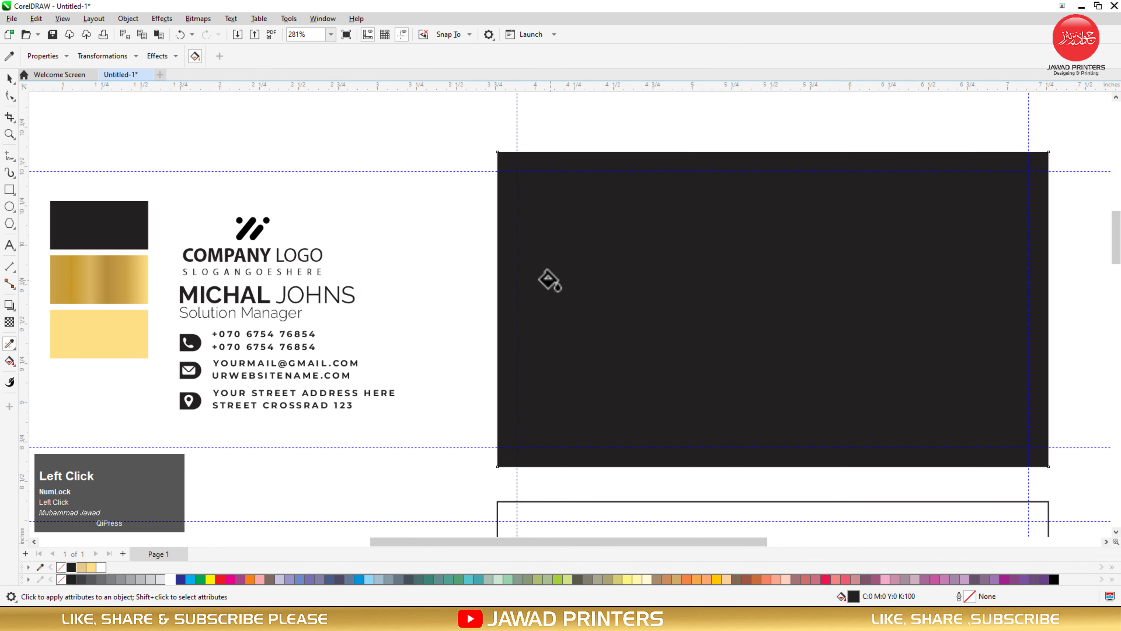
click(10, 80)
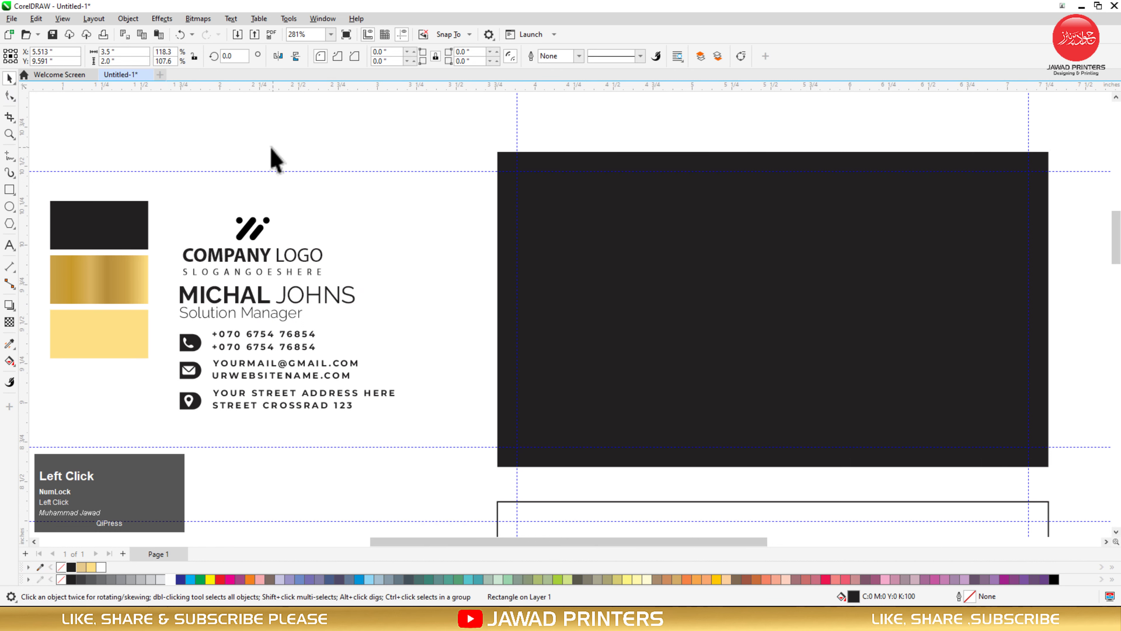
Duplicate the company logo with its name and slogan, and place the copy above the original beside the upper card
click(270, 158)
drag(322, 283, 402, 235)
key(ctrl+z)
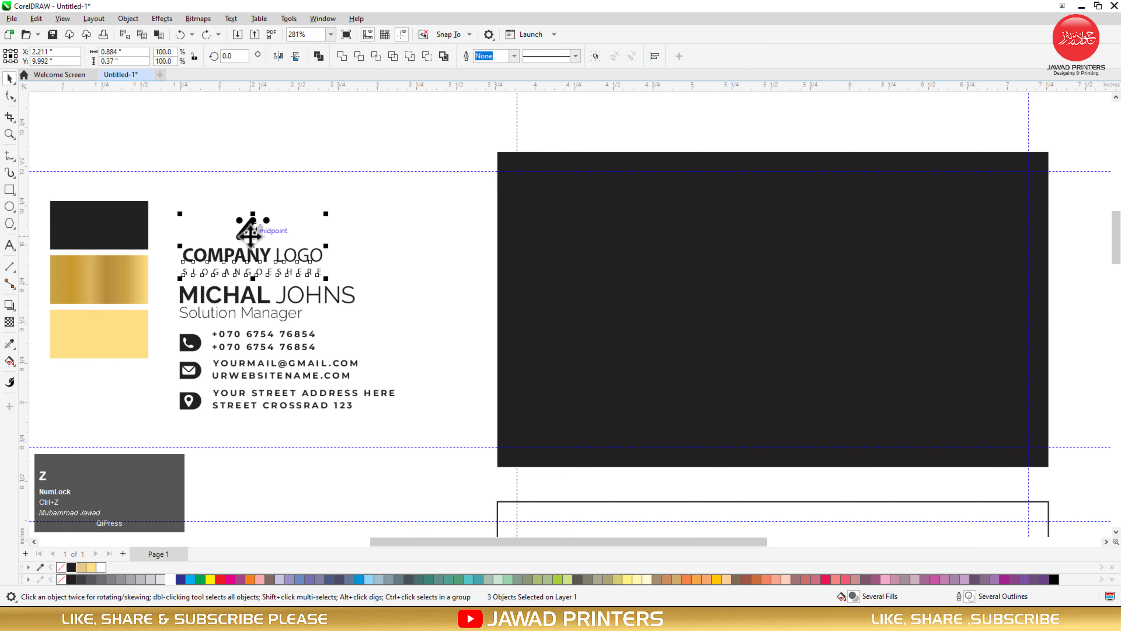
right_click(247, 231)
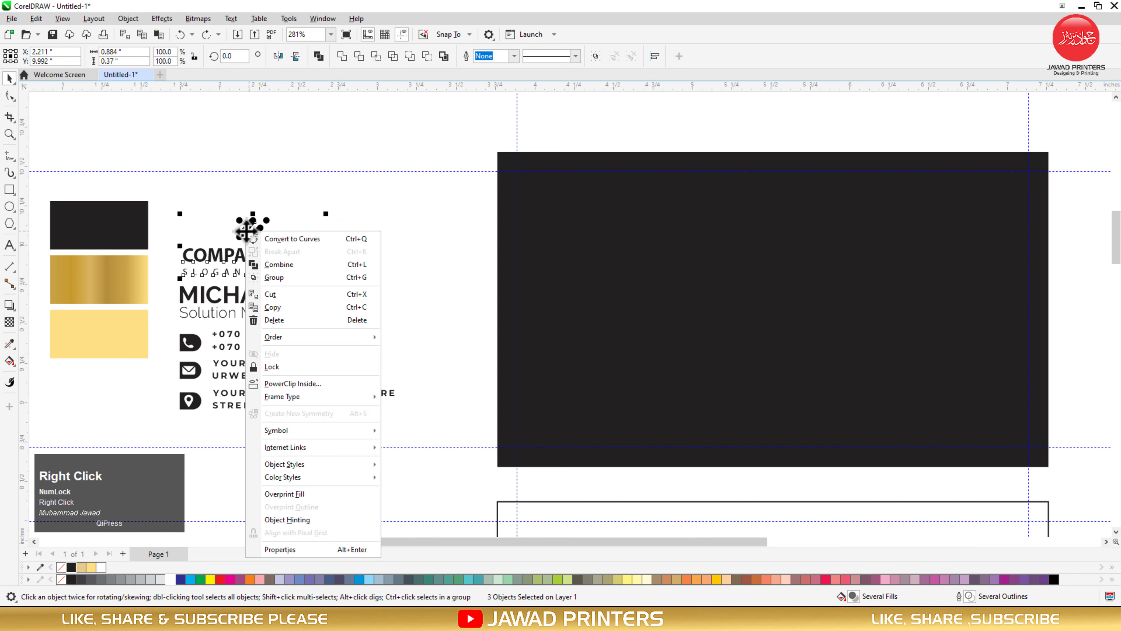
click(322, 307)
right_click(406, 219)
click(432, 308)
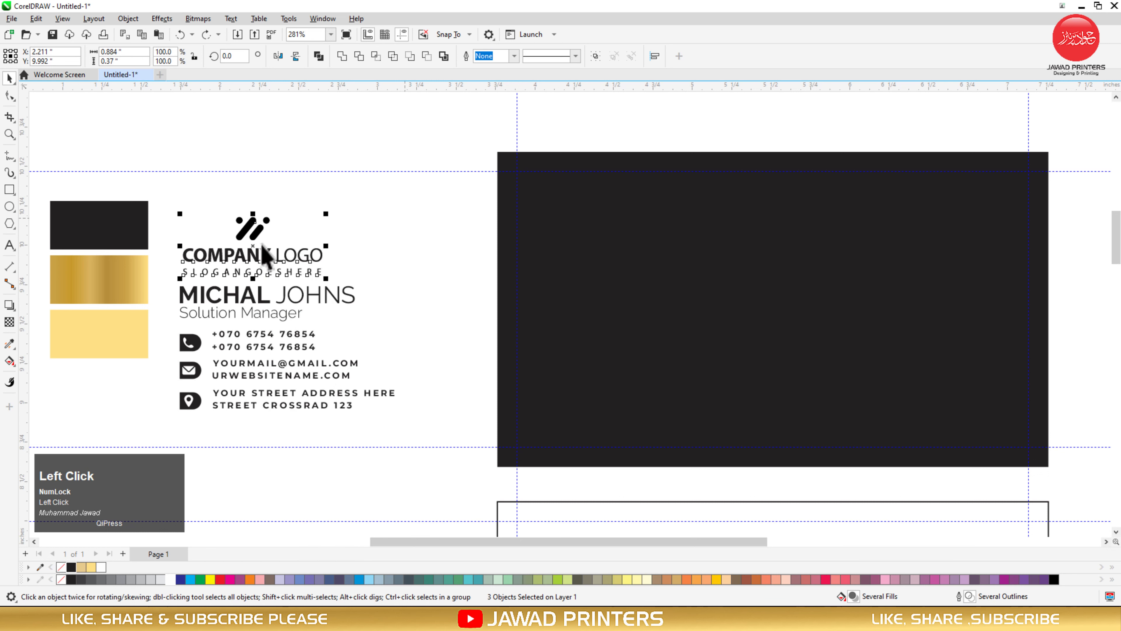
drag(253, 235, 400, 126)
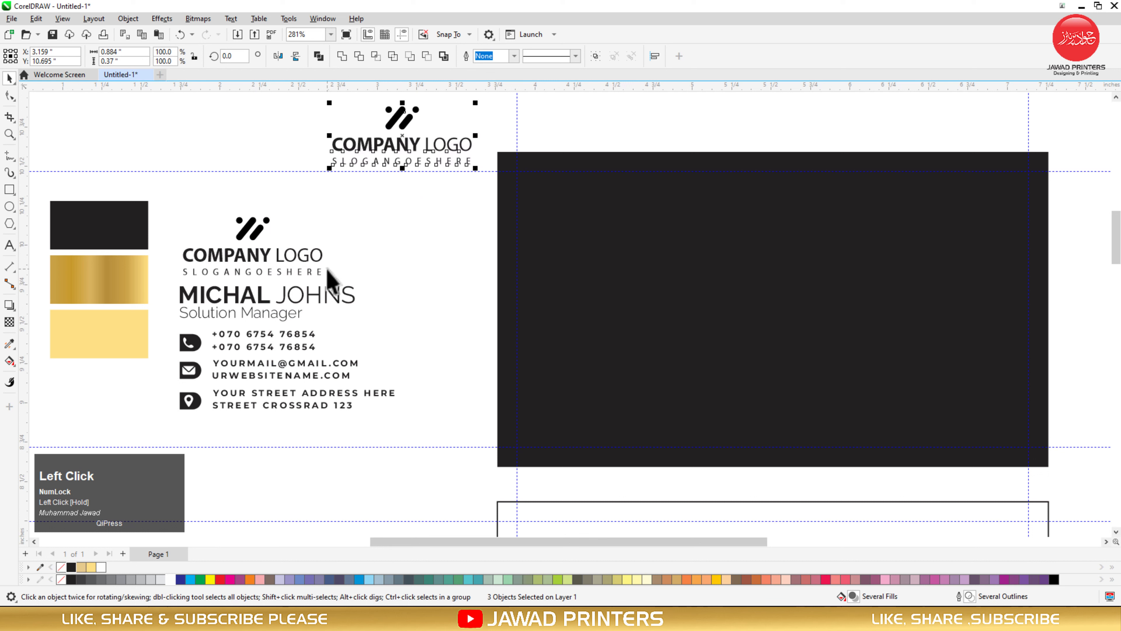
click(184, 196)
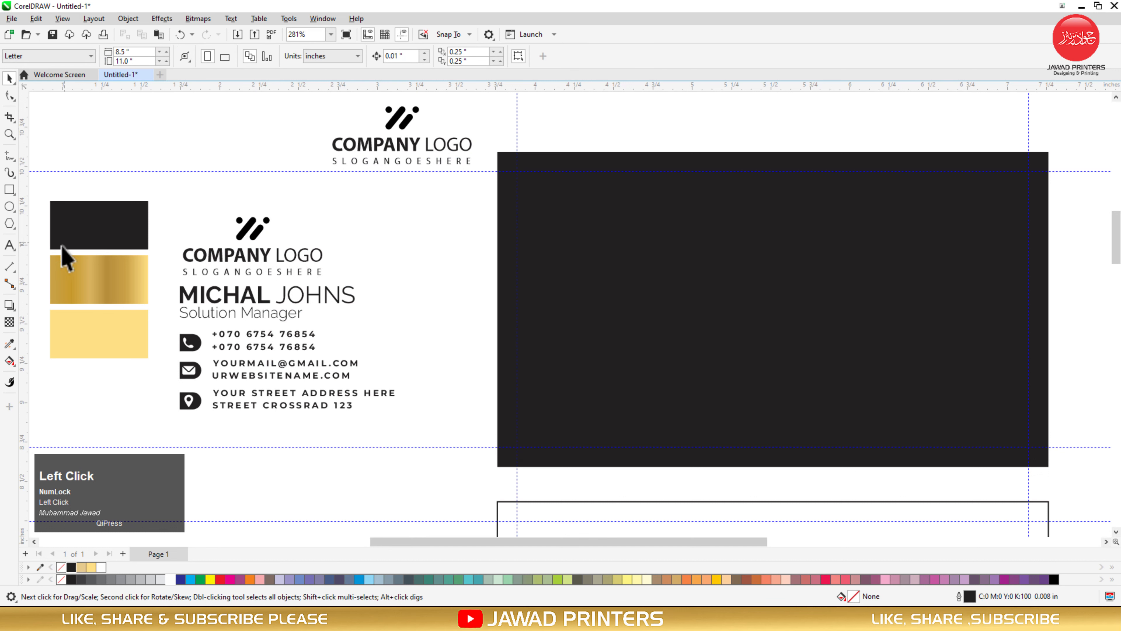
Apply the gold gradient swatch's fill to the symbol of the logo copy
click(10, 344)
key(F2)
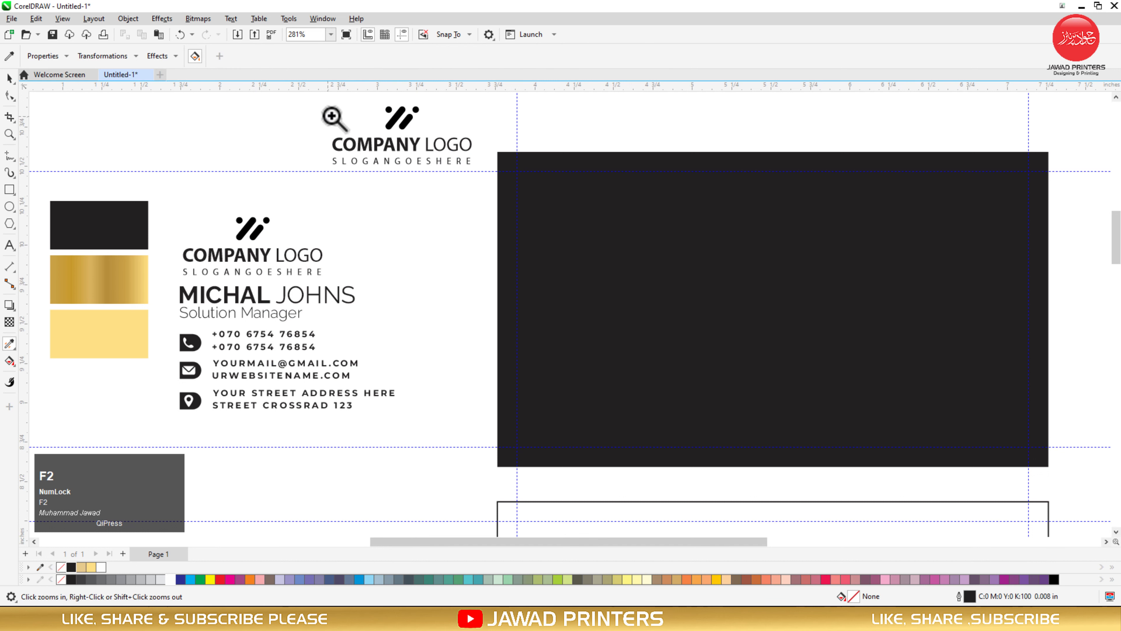
drag(340, 95, 468, 177)
click(487, 195)
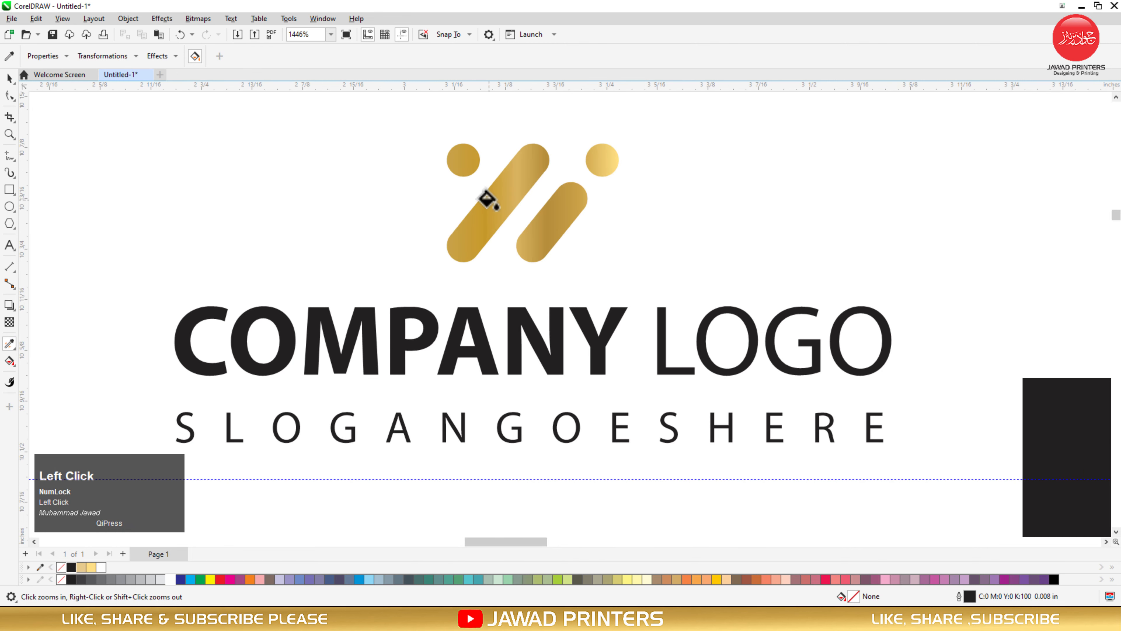
click(9, 78)
Apply the light yellow swatch's colour to the company name and slogan of the logo copy
key(F3)
key(F3)
key(F3)
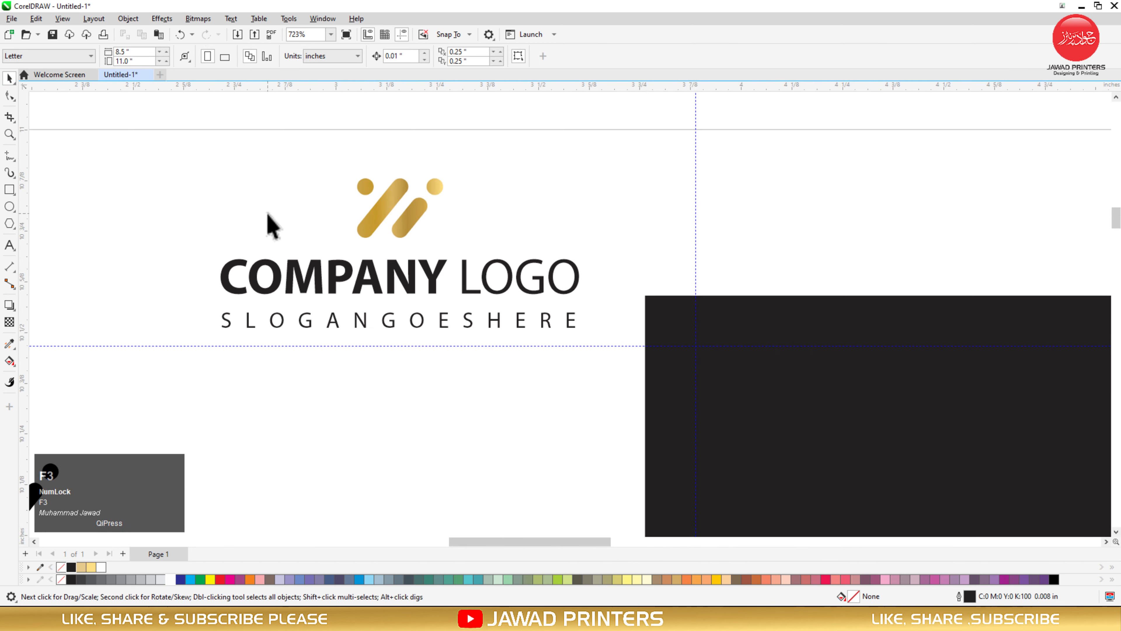
key(F2)
drag(172, 215, 870, 495)
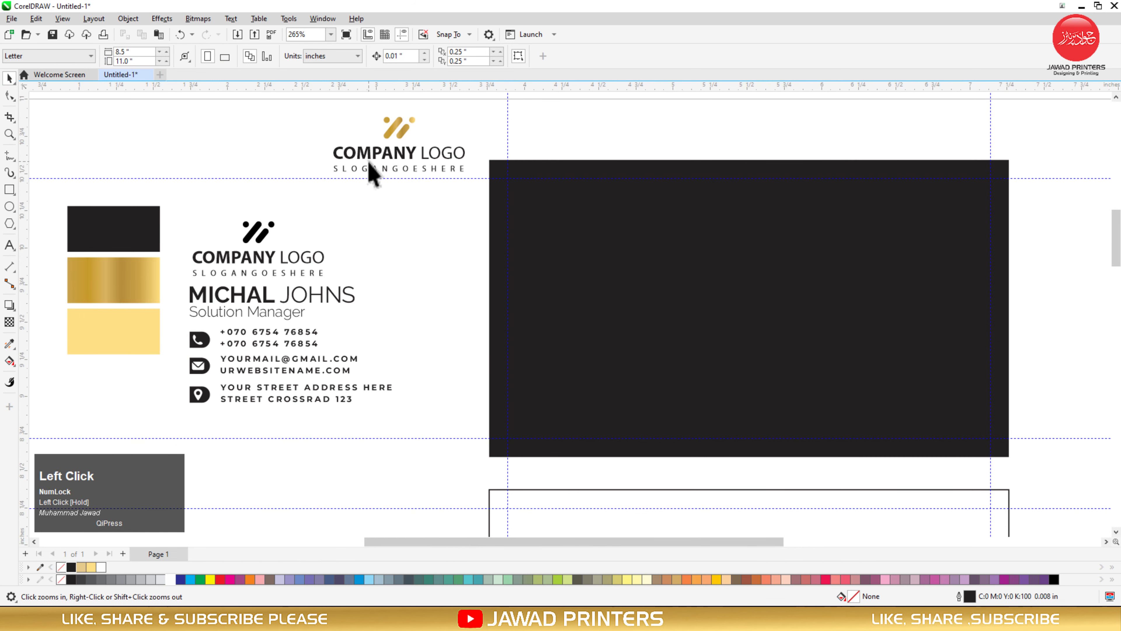
click(10, 343)
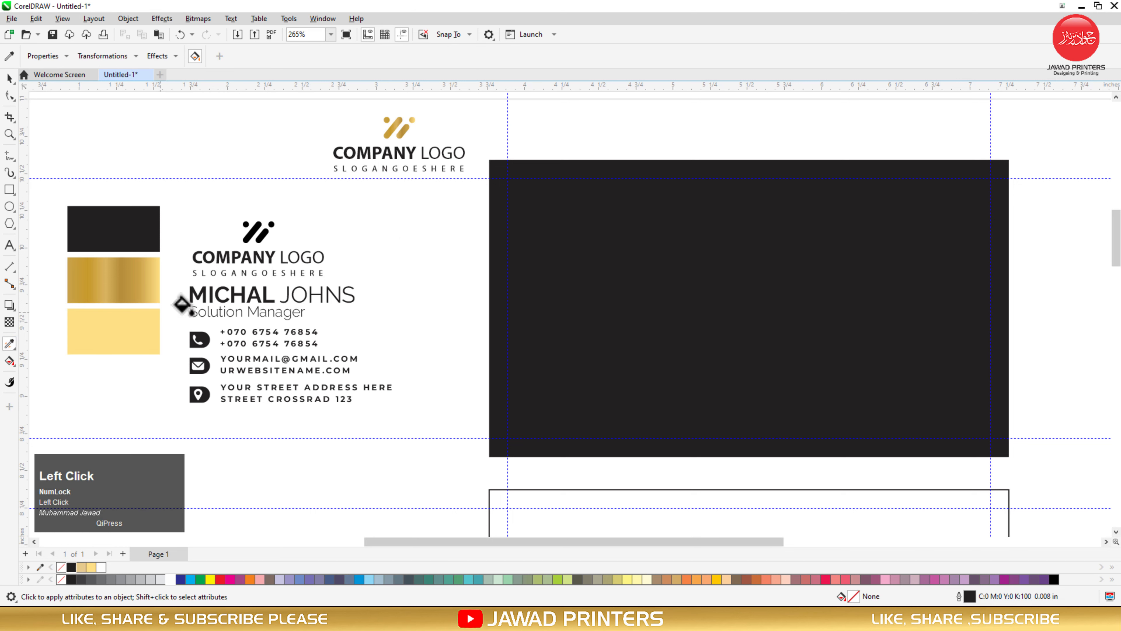
key(F2)
drag(329, 140, 491, 183)
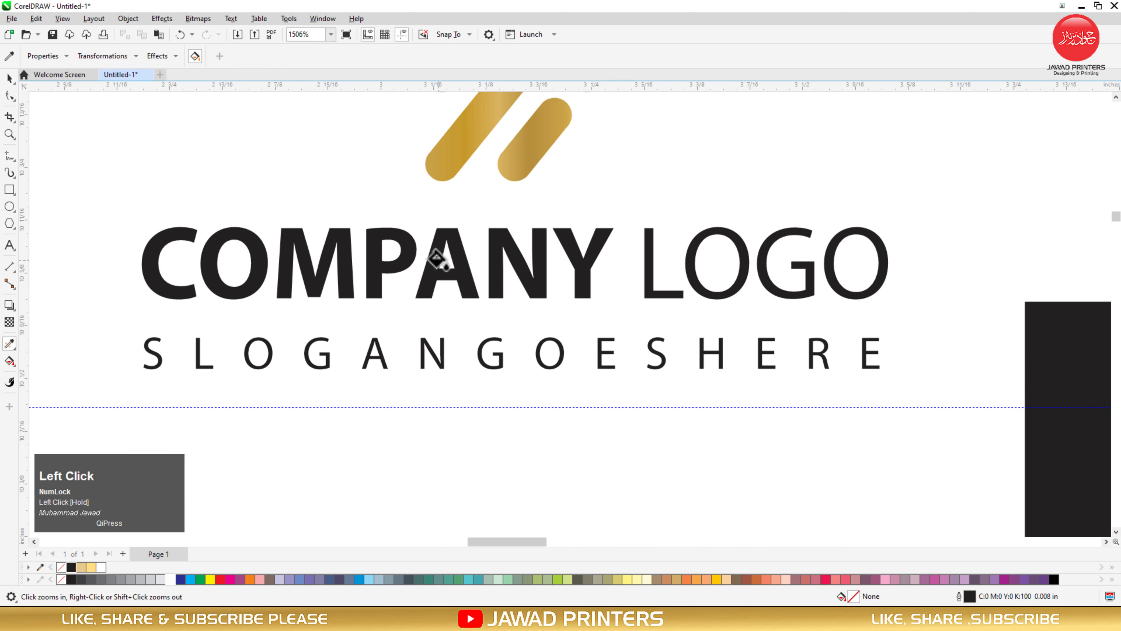
click(437, 260)
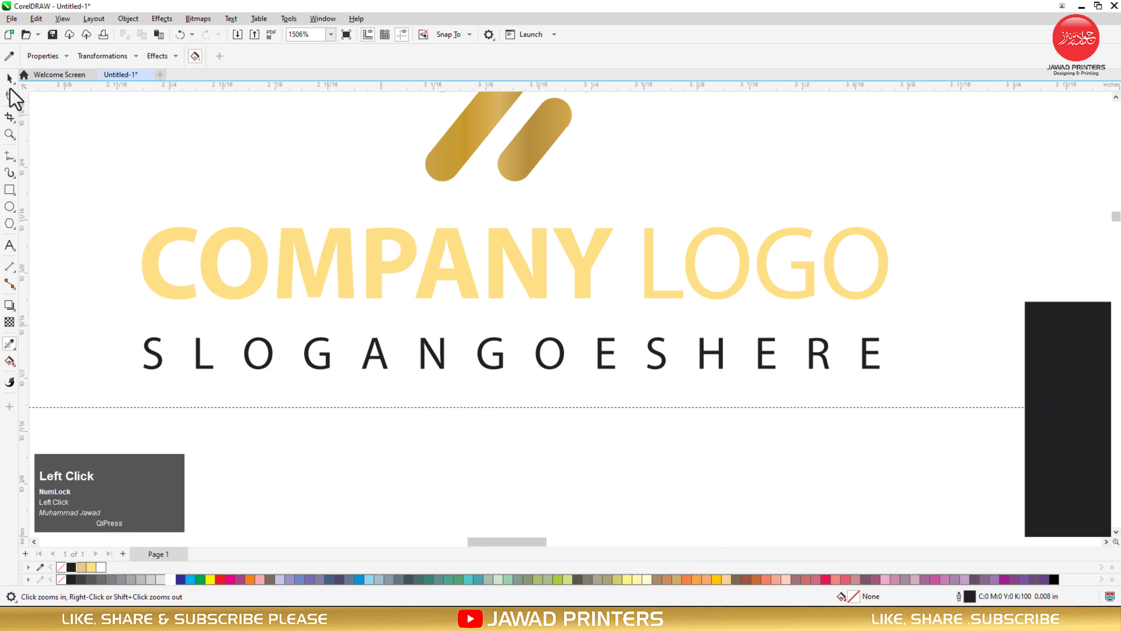
click(197, 360)
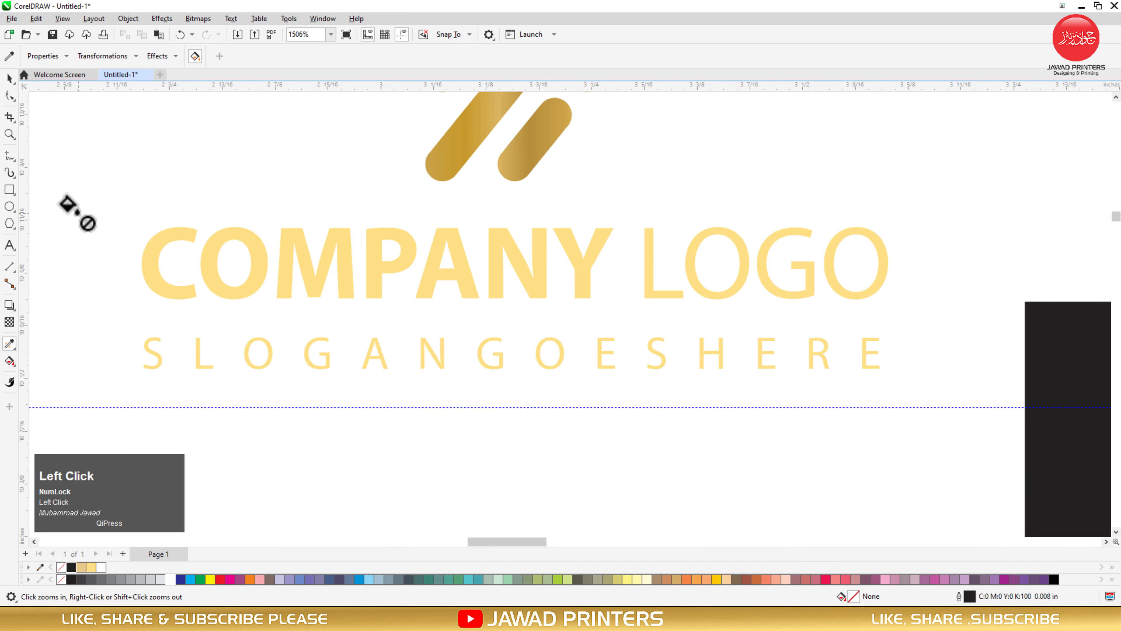
click(9, 78)
Select the whole gold logo copy and bring it to the front of the layer
key(F4)
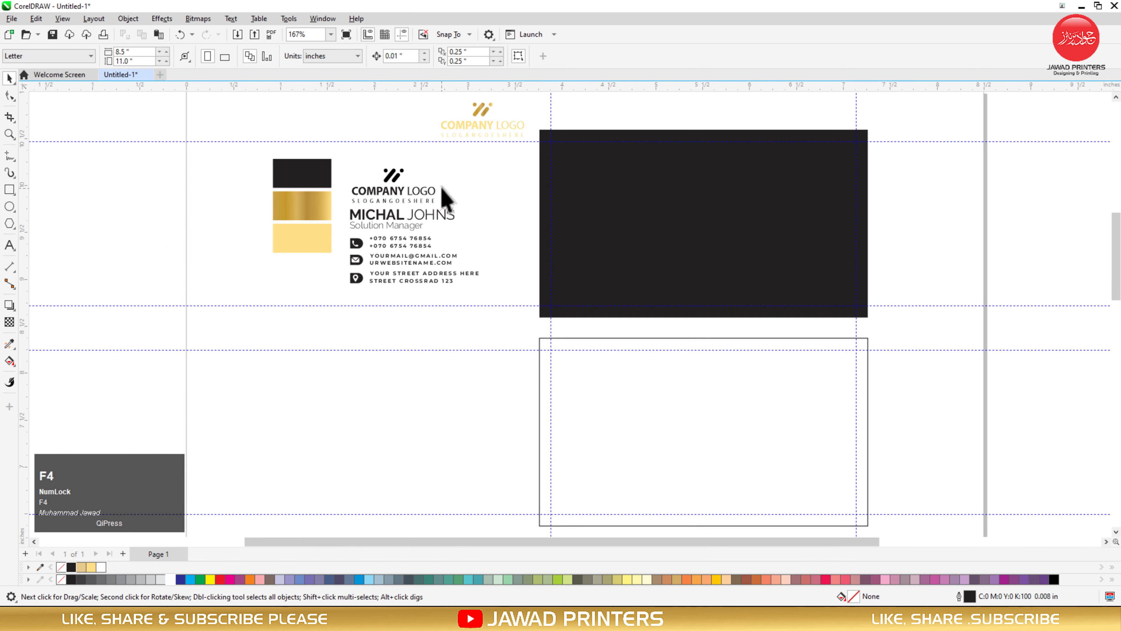
drag(426, 95, 536, 146)
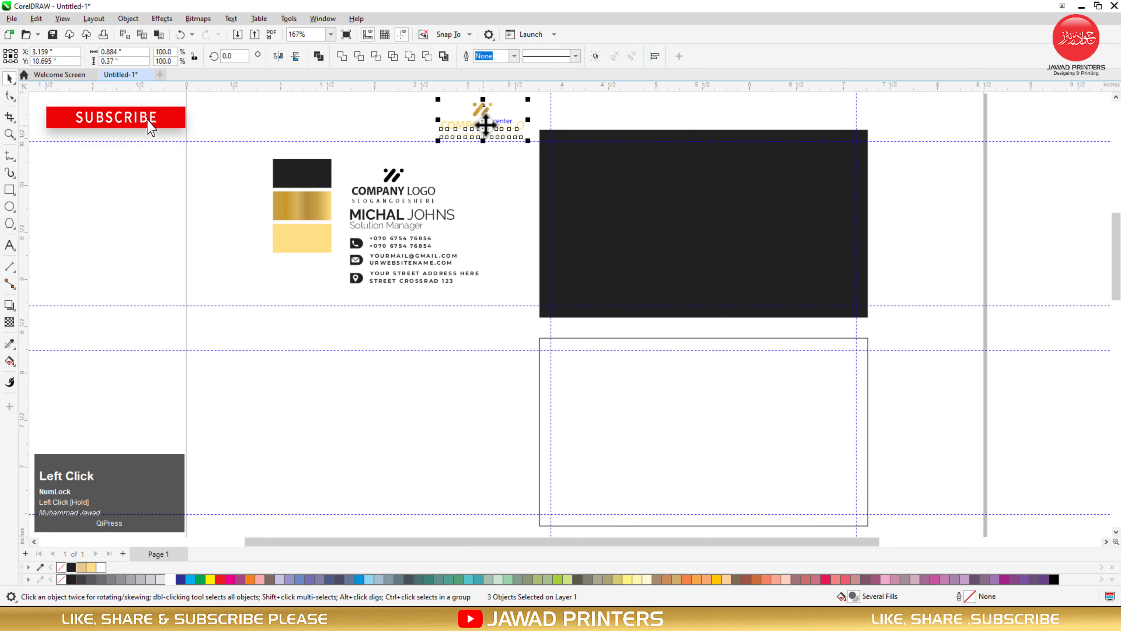
key(shift+Page_Up)
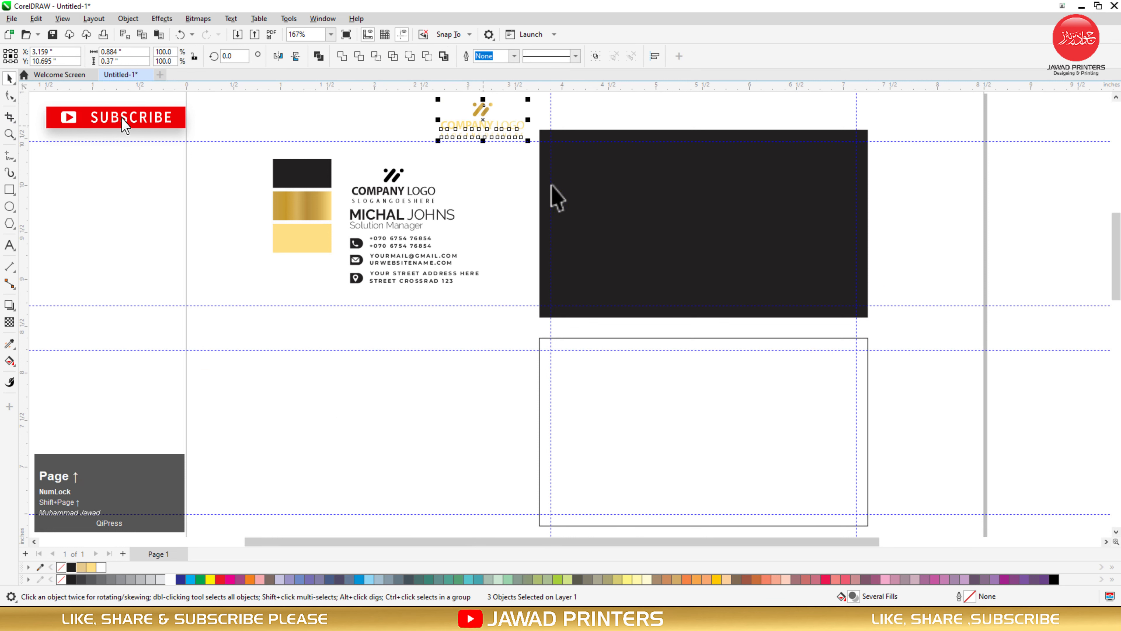
Move the gold logo copy onto the middle of the upper black card
drag(484, 119, 705, 226)
key(F2)
drag(534, 125, 894, 347)
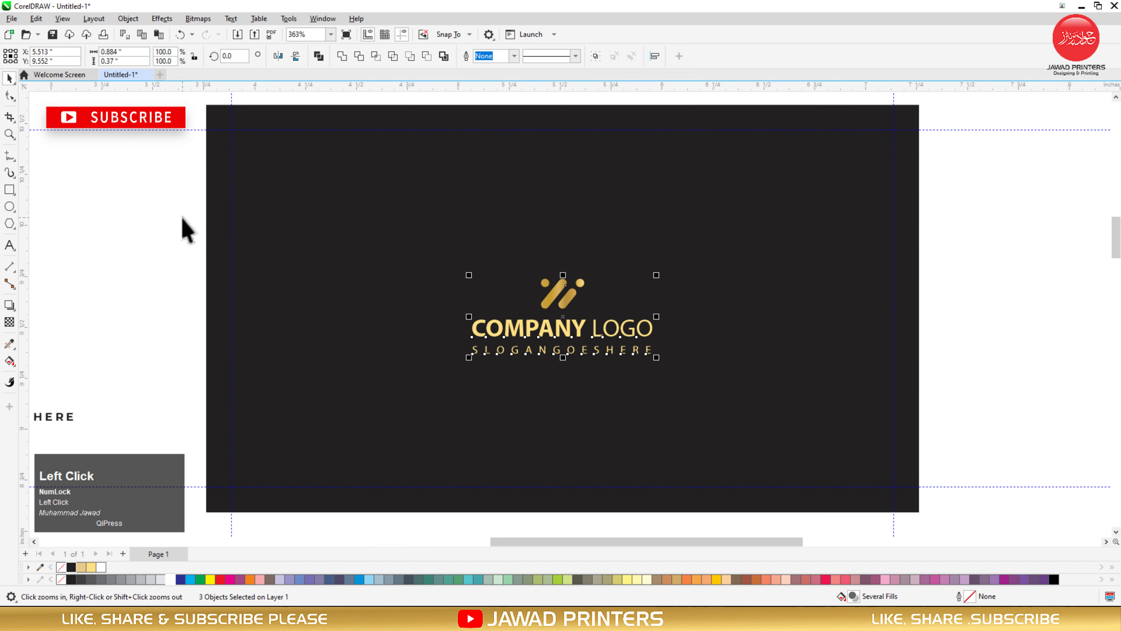
Inspect the gradient fill of the gold logo's symbol on the upper card
drag(182, 218, 650, 388)
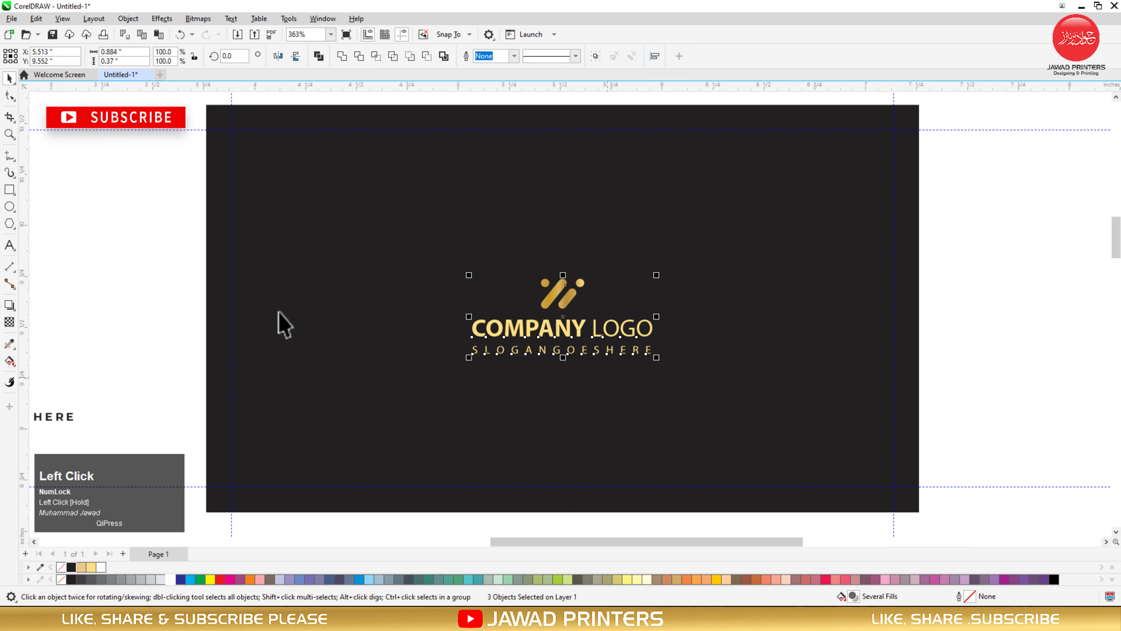
drag(193, 295, 645, 395)
key(F2)
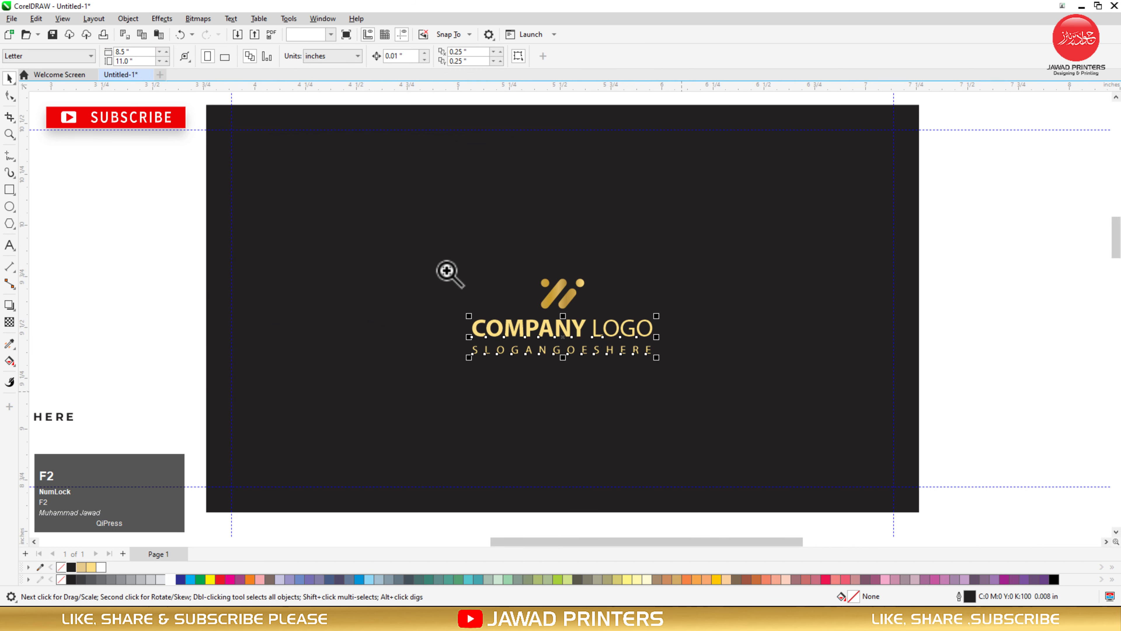
drag(444, 269, 712, 389)
click(550, 204)
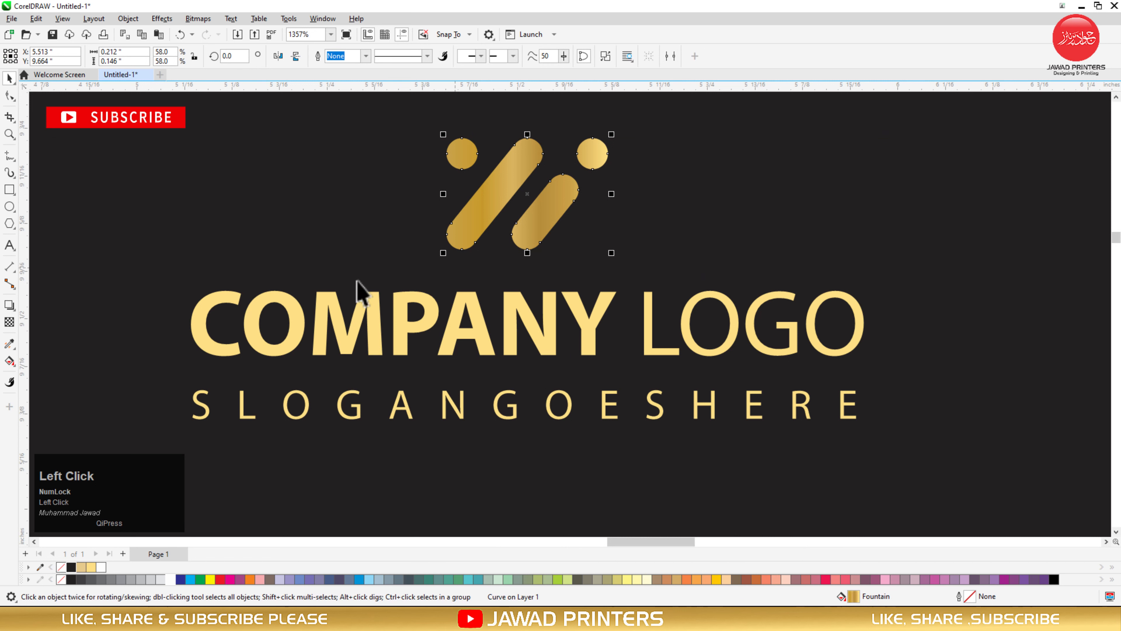
click(10, 361)
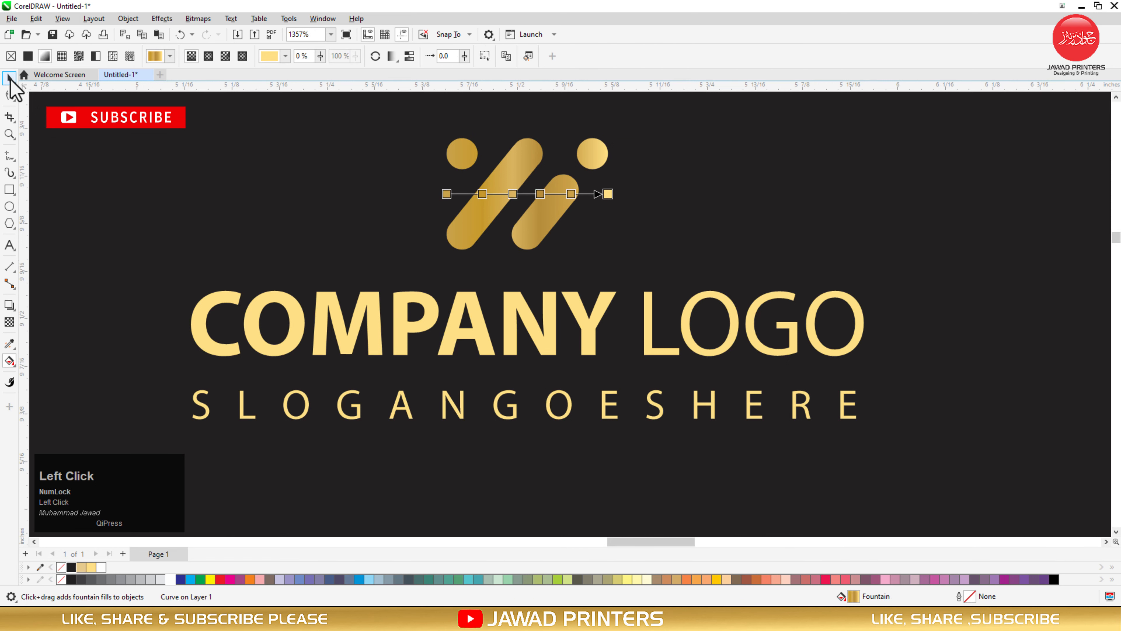
click(10, 78)
Apply the symbol's gold gradient fill to the company name and the slogan of the logo on the upper card
click(407, 344)
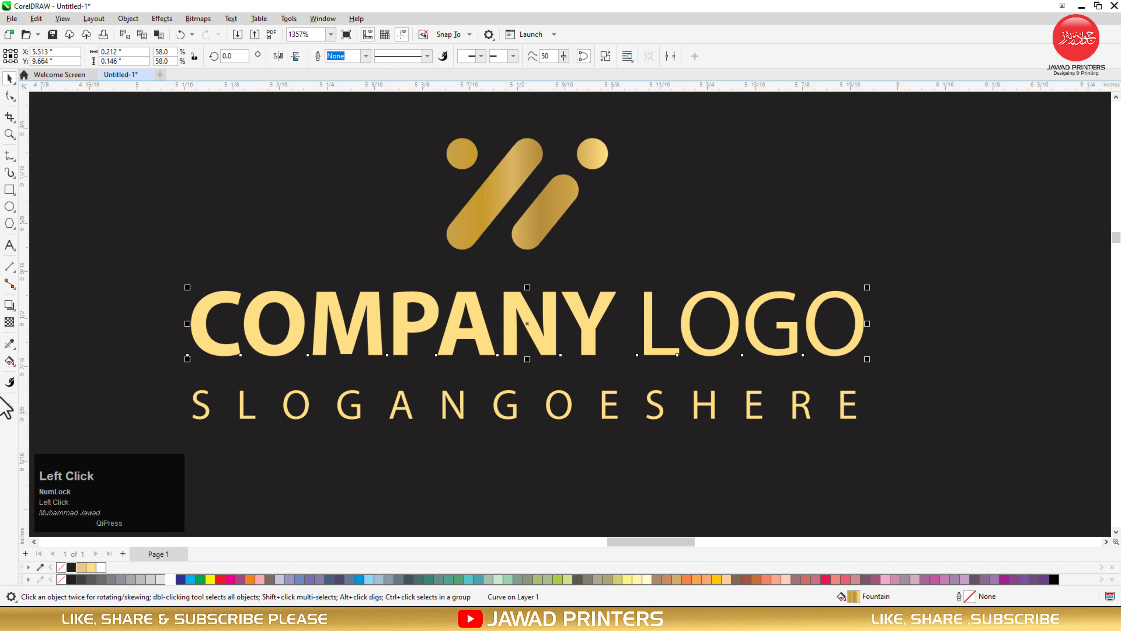
click(9, 344)
click(489, 301)
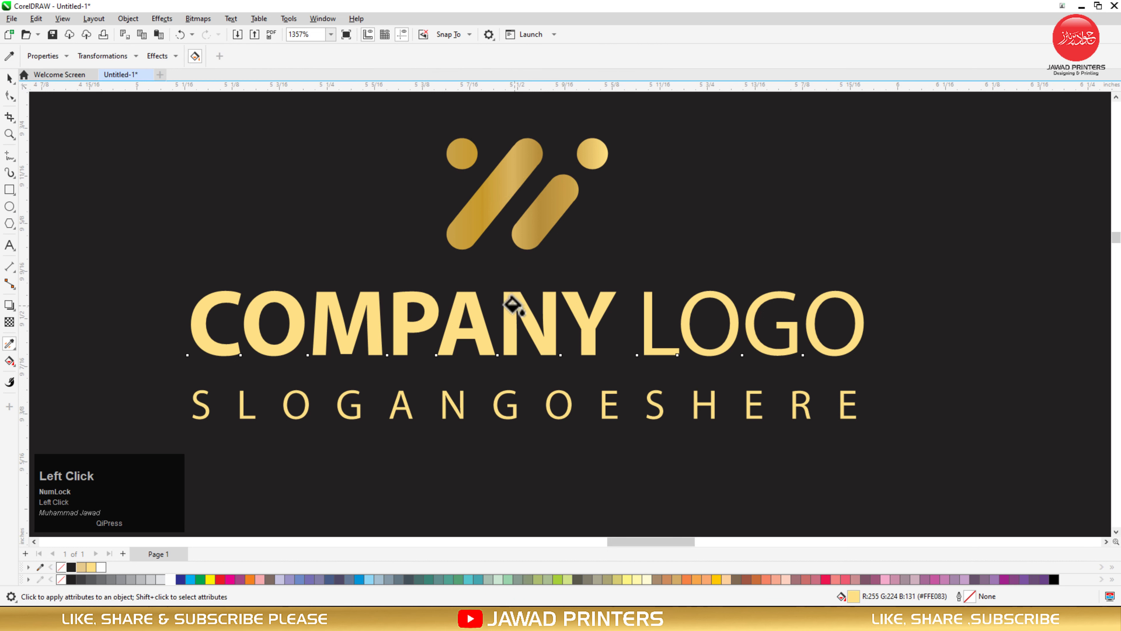
click(512, 305)
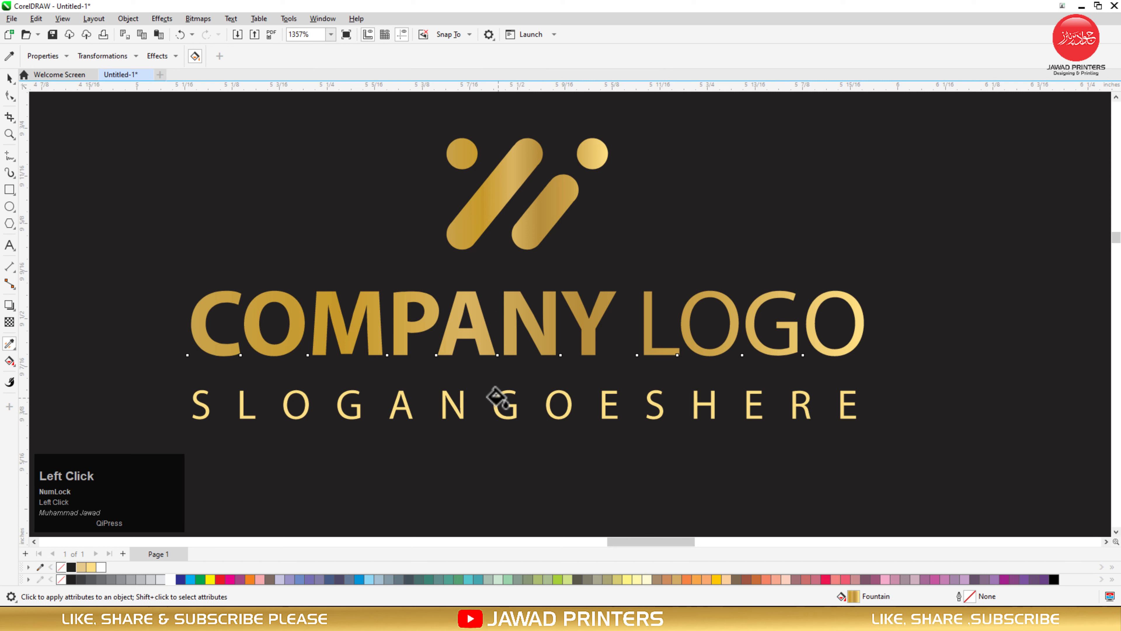
click(494, 396)
click(12, 86)
click(390, 305)
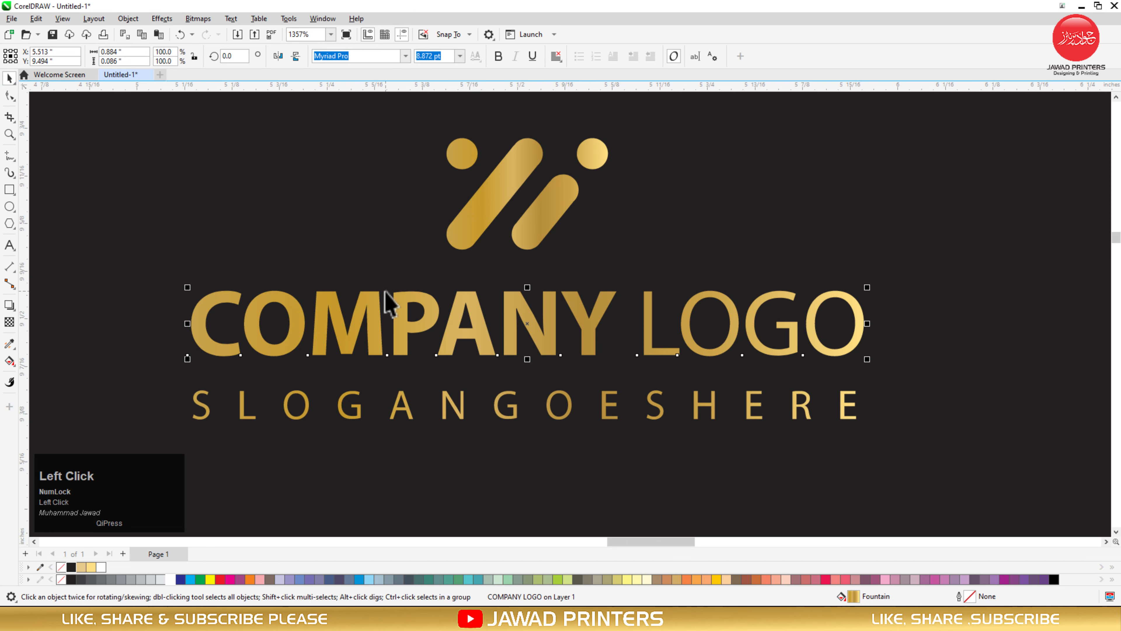
Group the symbol, company name and slogan, and centre the group horizontally and vertically on the upper card
key(F3)
key(F3)
drag(83, 220, 525, 395)
key(ctrl+g)
shift+click(573, 401)
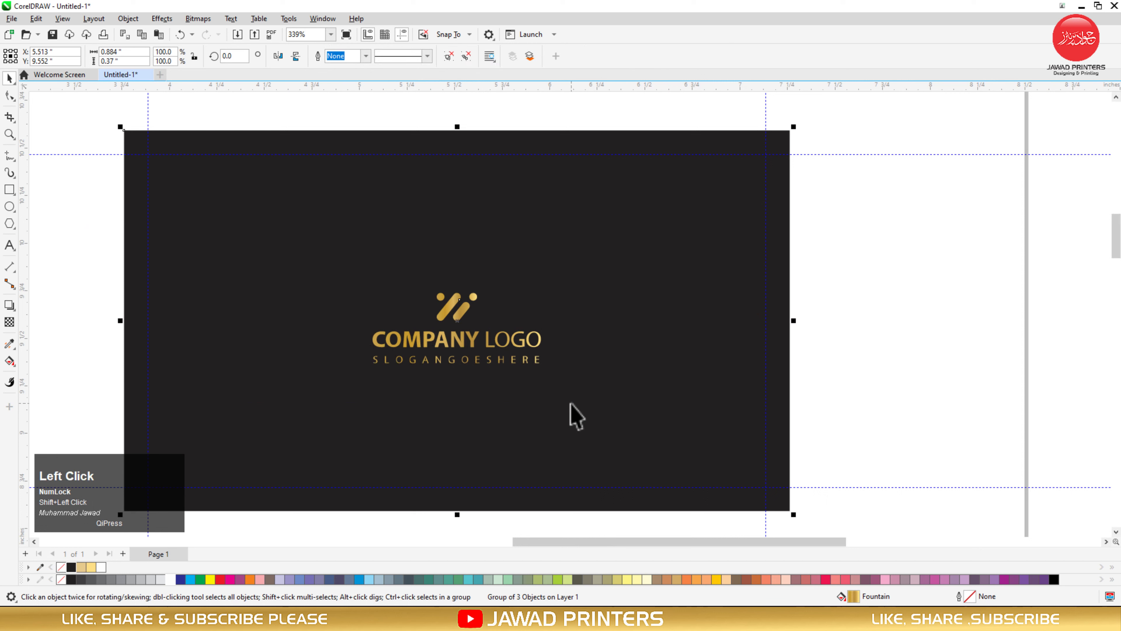
key(c)
key(e)
Enlarge the grouped gold logo from its centre to about 108.6%
drag(866, 238, 327, 408)
drag(543, 361, 553, 368)
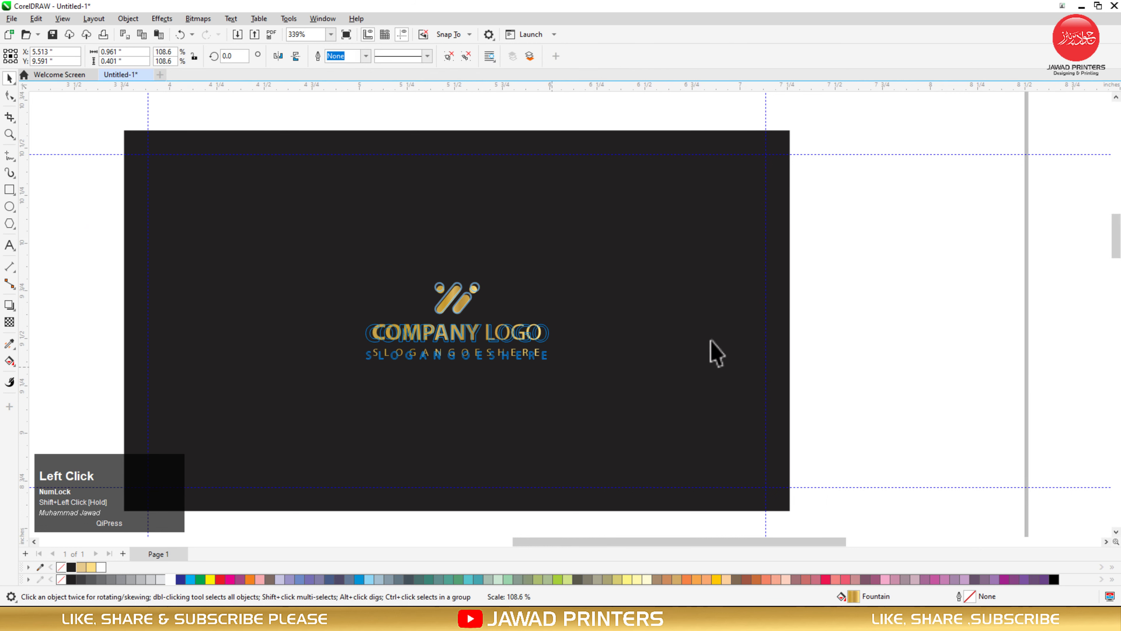
drag(710, 340, 711, 341)
click(68, 218)
Draw a rectangle about 3.5 by 0.177 inches across the full top edge of the upper card
click(10, 190)
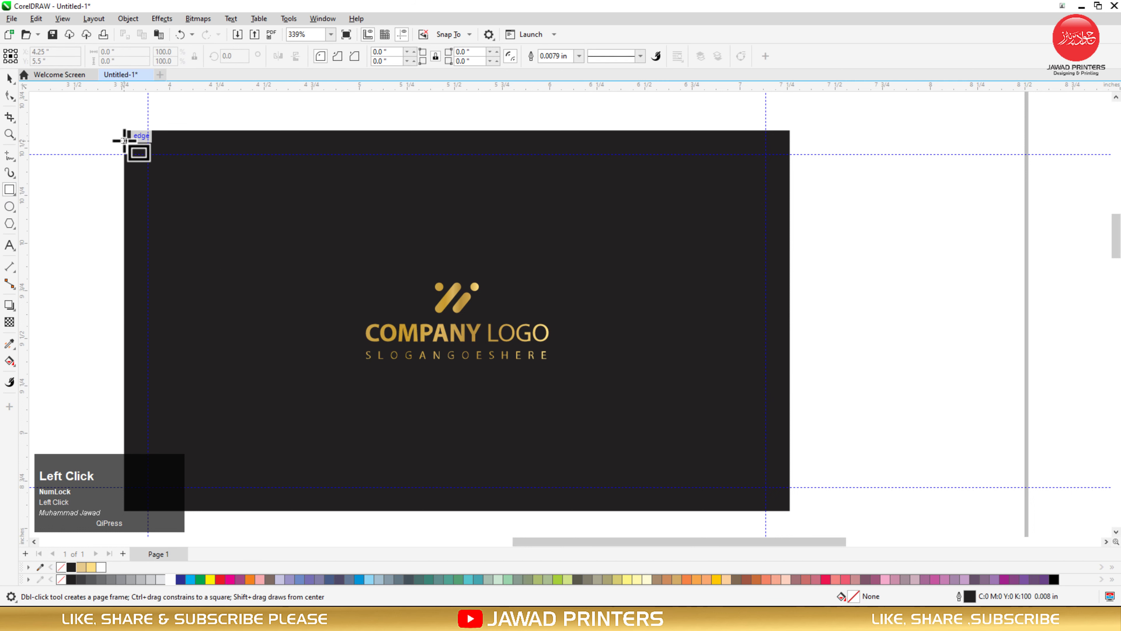
drag(125, 131, 790, 164)
key(space)
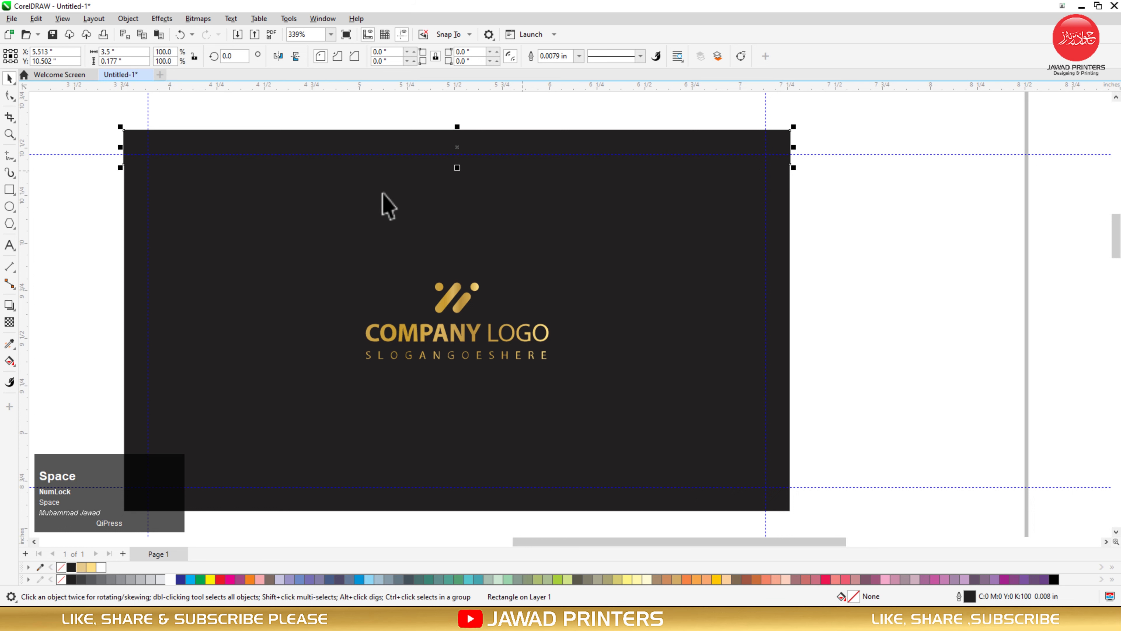
Apply the logo's gold gradient to the top strip and reduce its height to 0.125 inch at the margin guideline
click(10, 344)
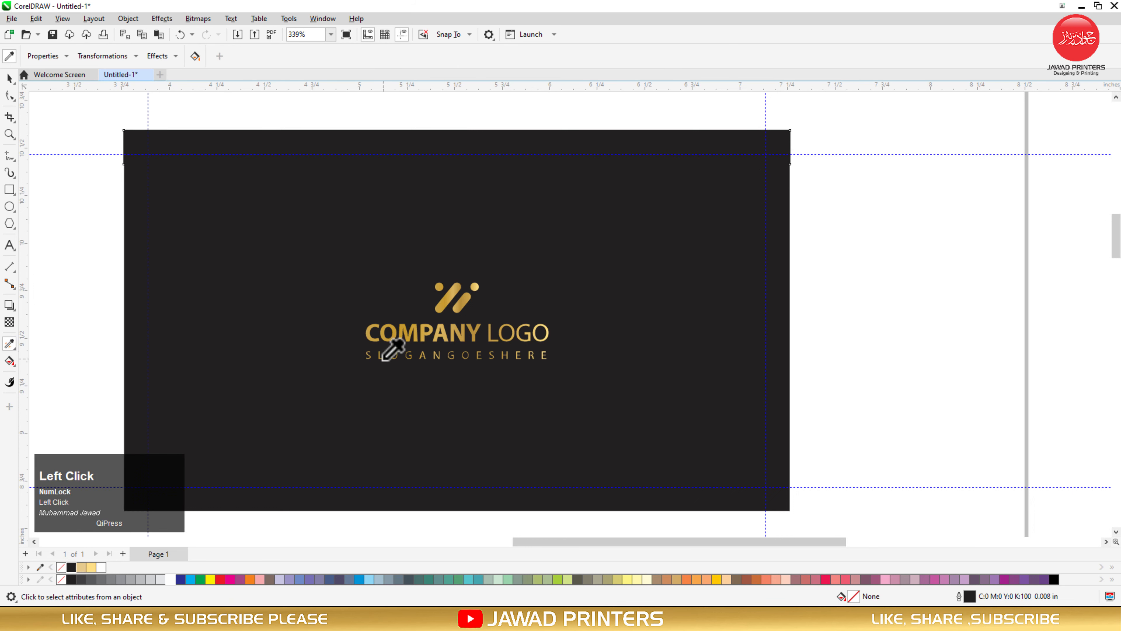
click(445, 304)
click(460, 160)
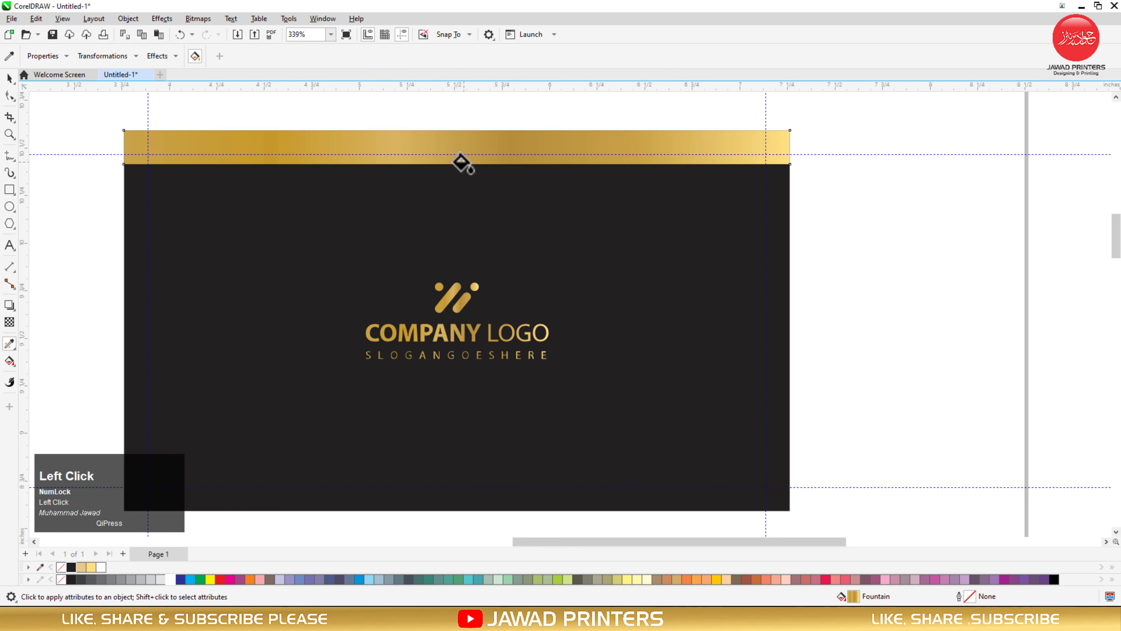
click(9, 79)
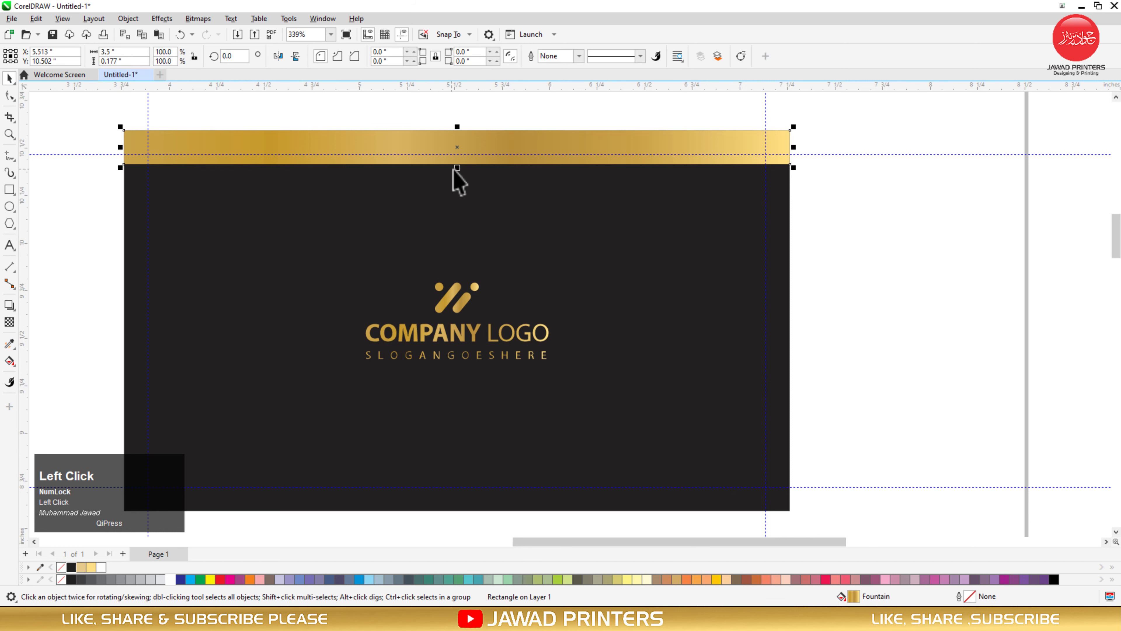
drag(459, 164, 458, 155)
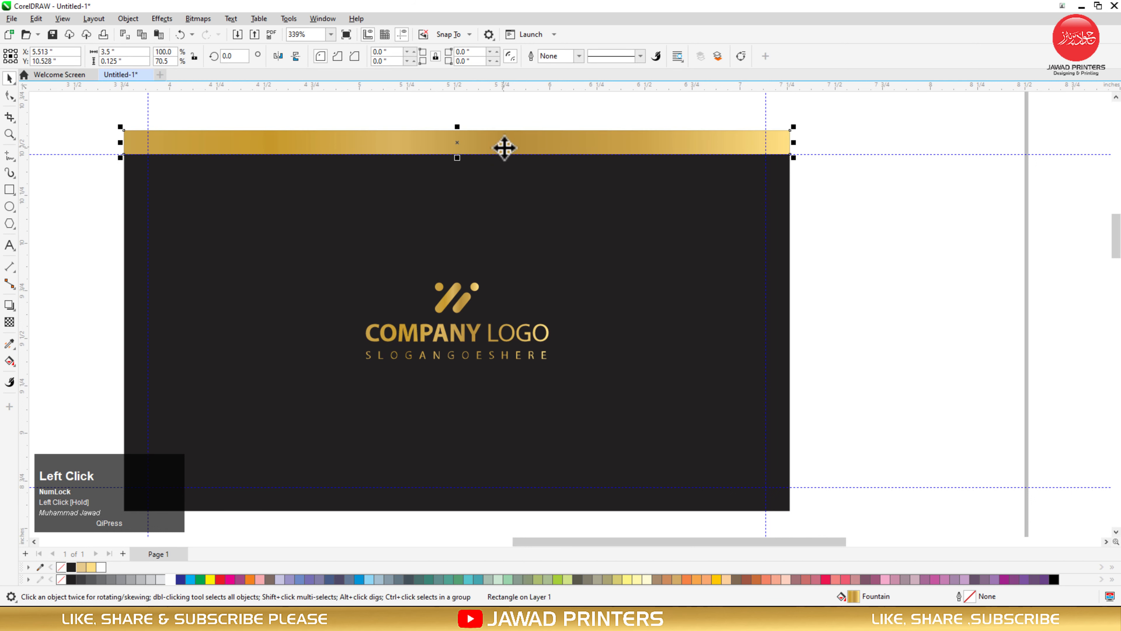
Copy and paste the gold strip, and align one copy to the bottom edge of the upper card
right_click(504, 146)
click(541, 198)
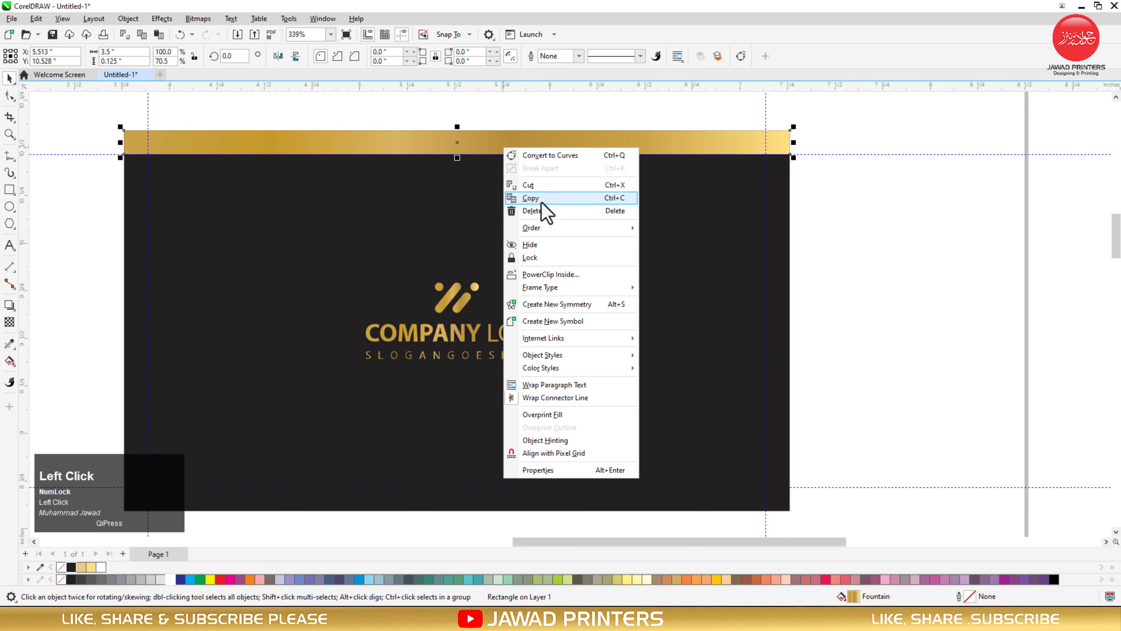
right_click(842, 211)
click(872, 295)
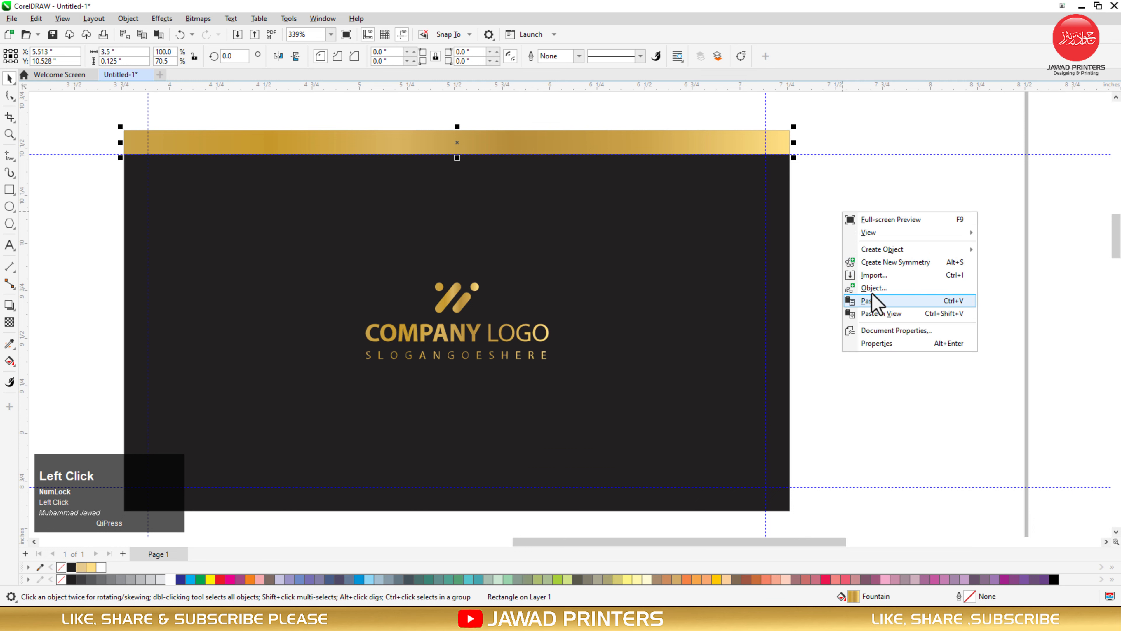
shift+click(718, 238)
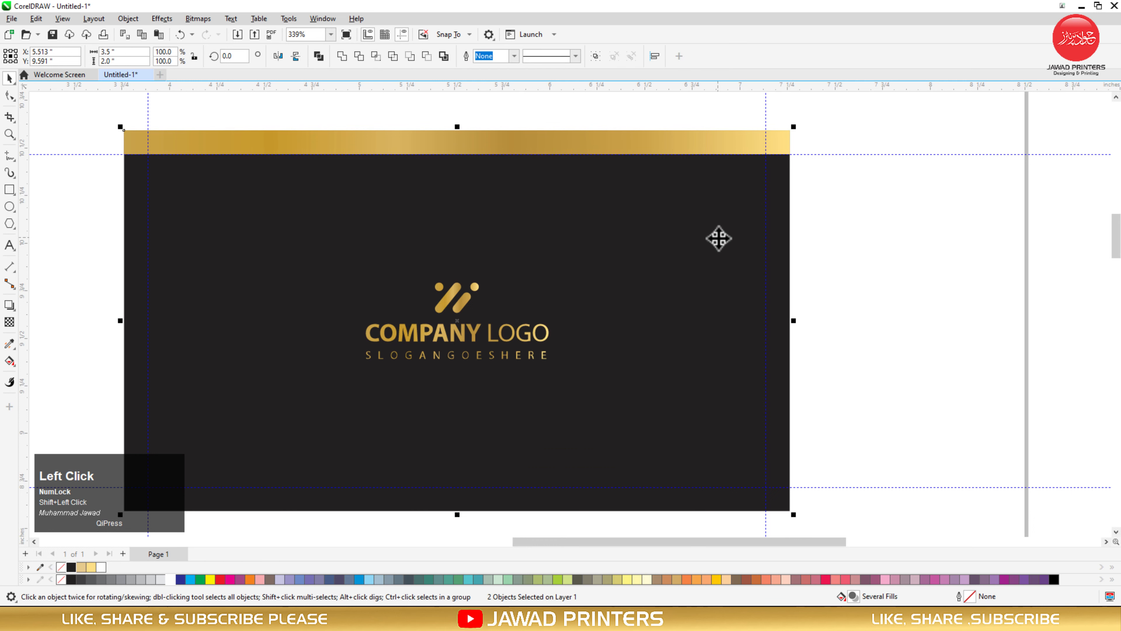
key(b)
click(795, 258)
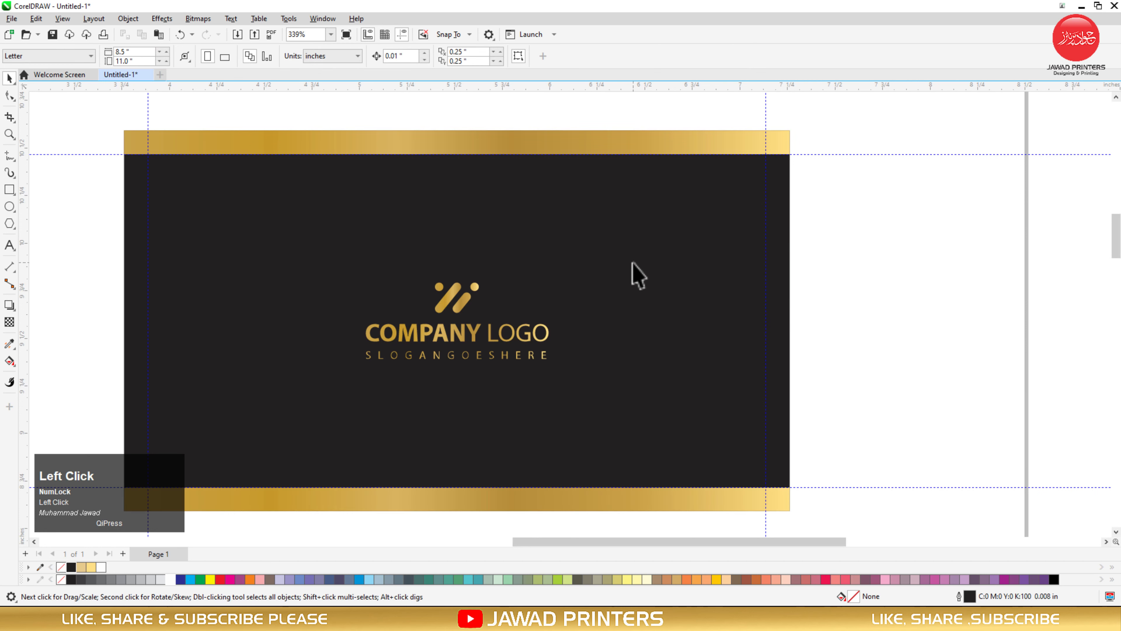
Move the colour swatches, black logo and contact details down beside the lower card
key(F4)
click(340, 221)
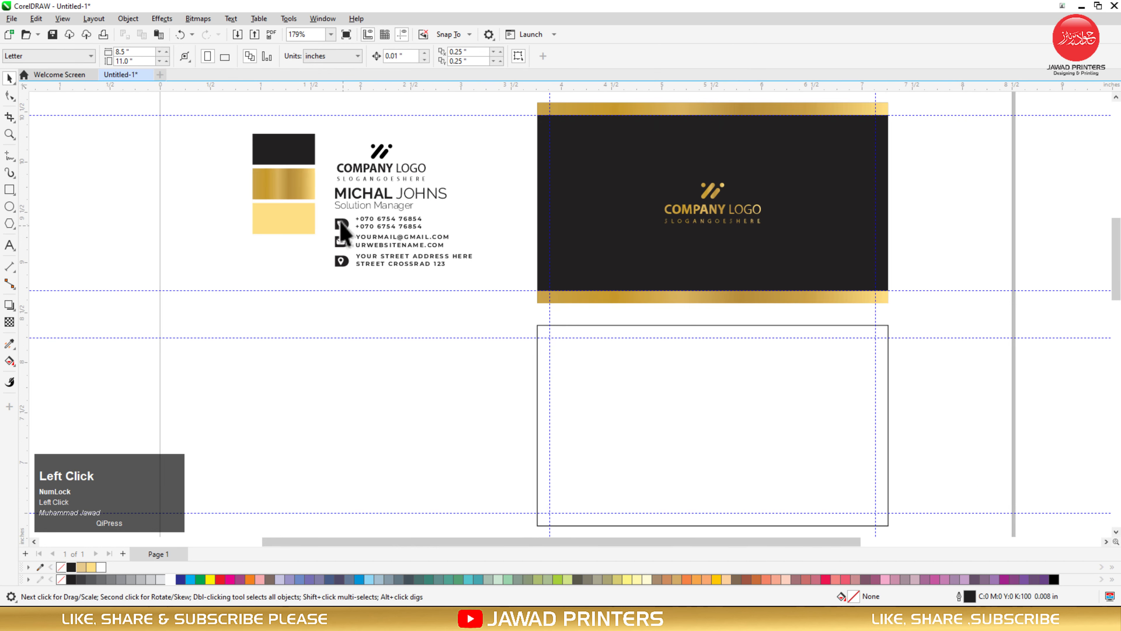
drag(413, 204, 430, 388)
key(F2)
drag(264, 295, 916, 520)
click(470, 493)
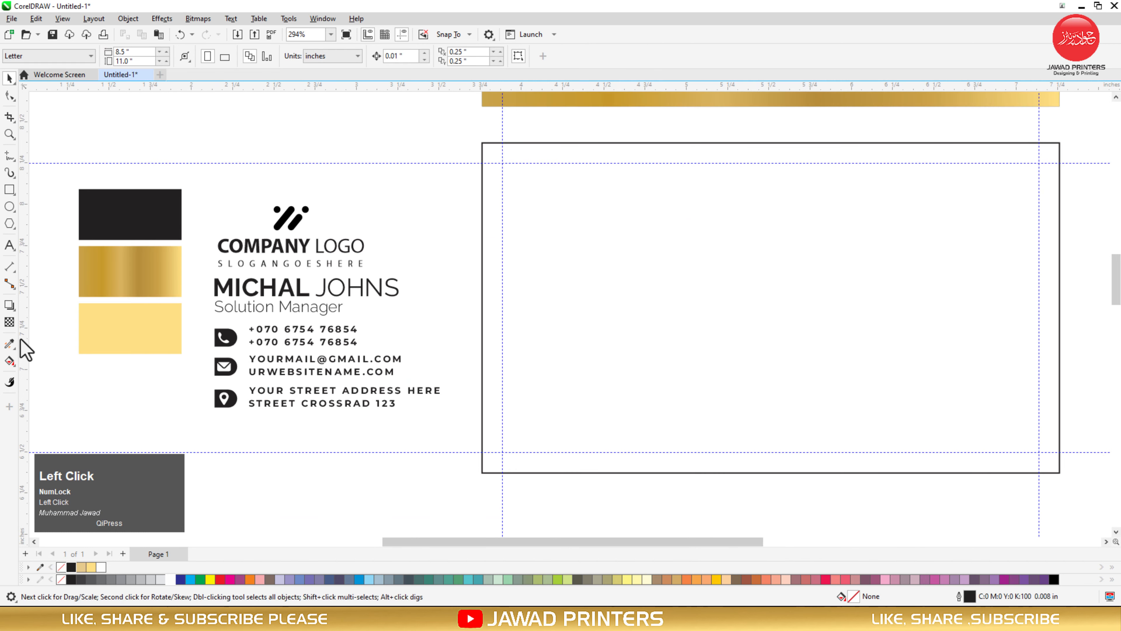
Apply the black swatch's fill and outline attributes to the lower card
click(9, 343)
click(123, 220)
click(505, 270)
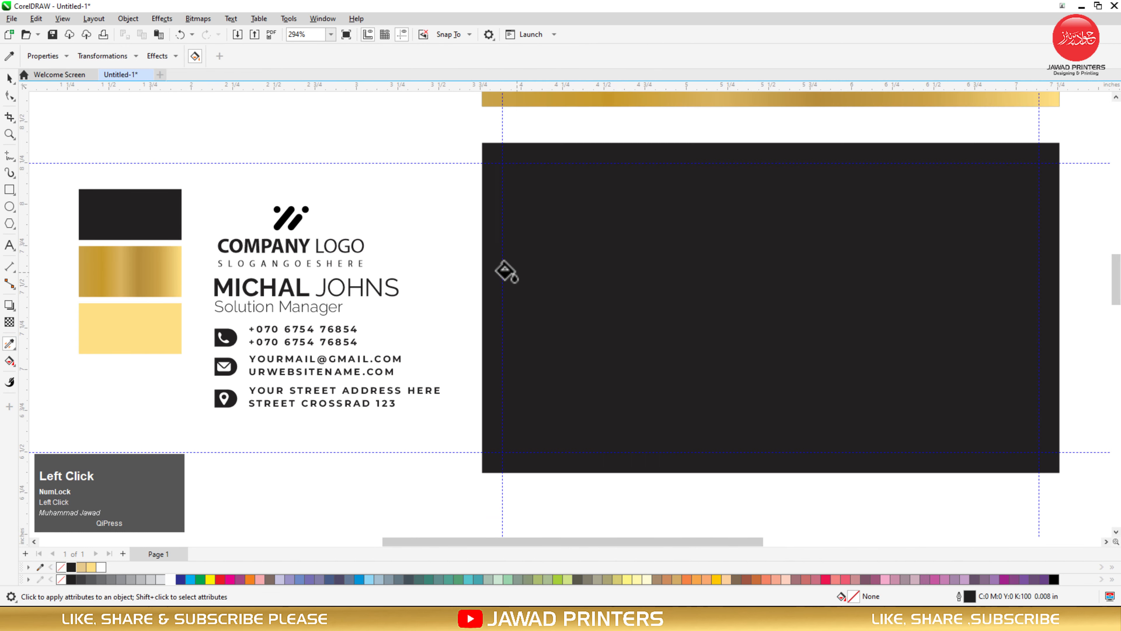
click(8, 79)
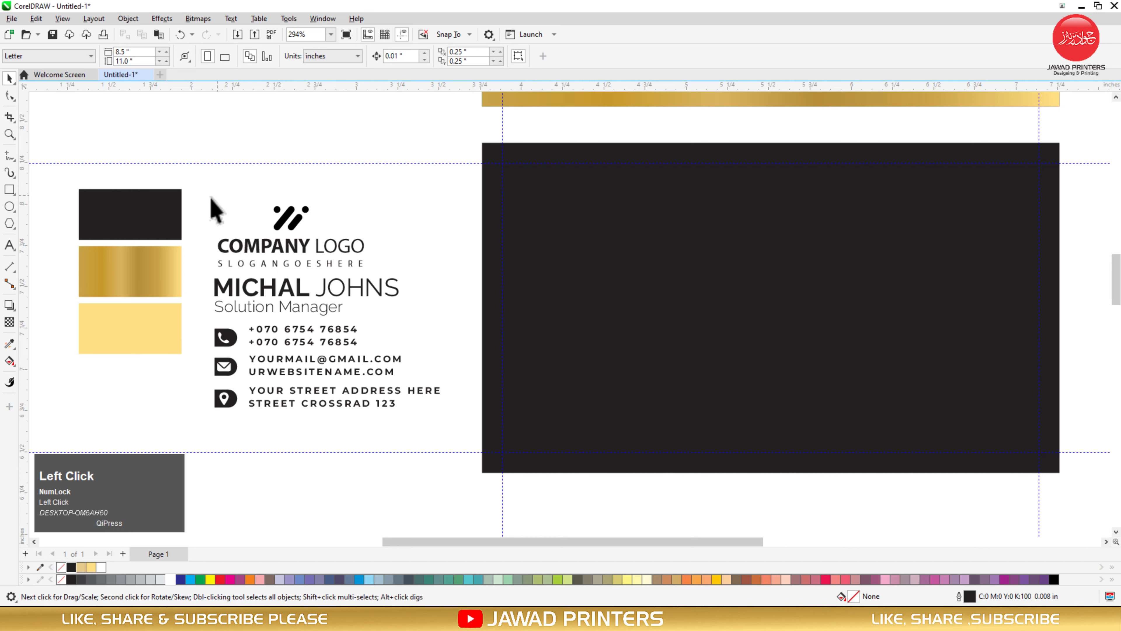
Draw a rectangle about 3.5 by 0.122 inches along the lower card's top edge, down to the margin guideline
click(10, 188)
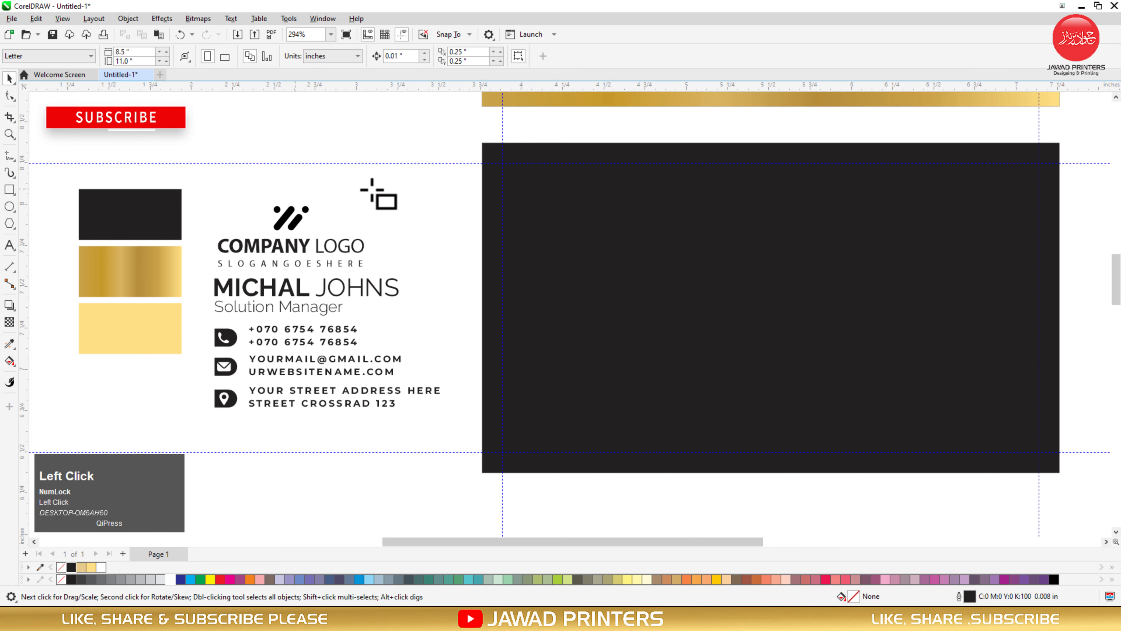
drag(483, 143, 1061, 164)
key(space)
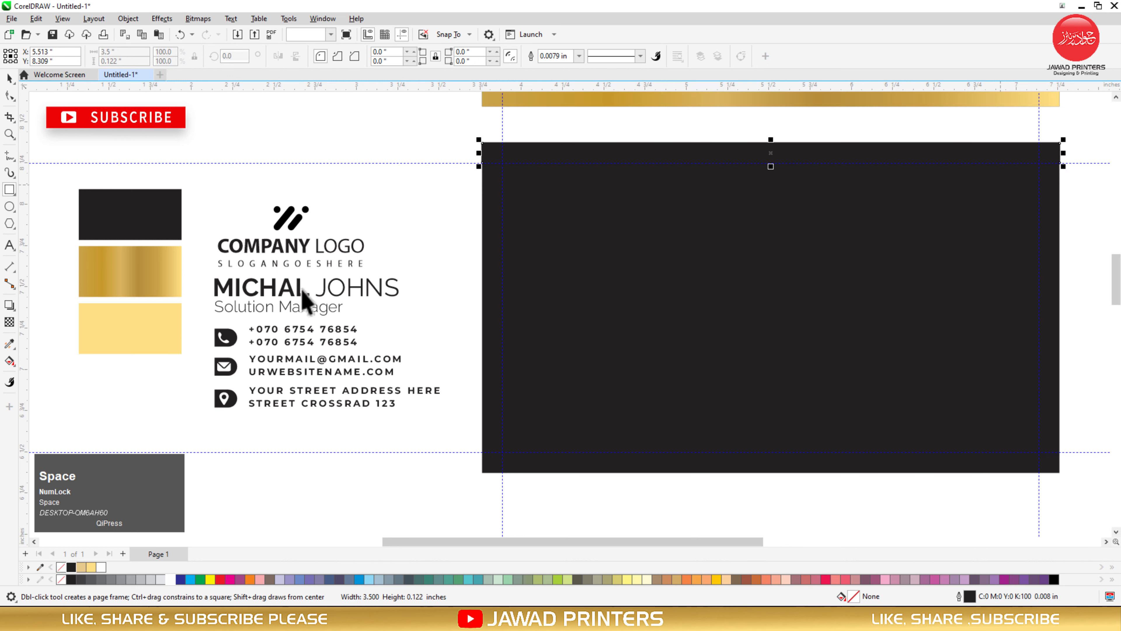
Apply the gold gradient swatch's fill to the strip at the top of the lower card
click(9, 343)
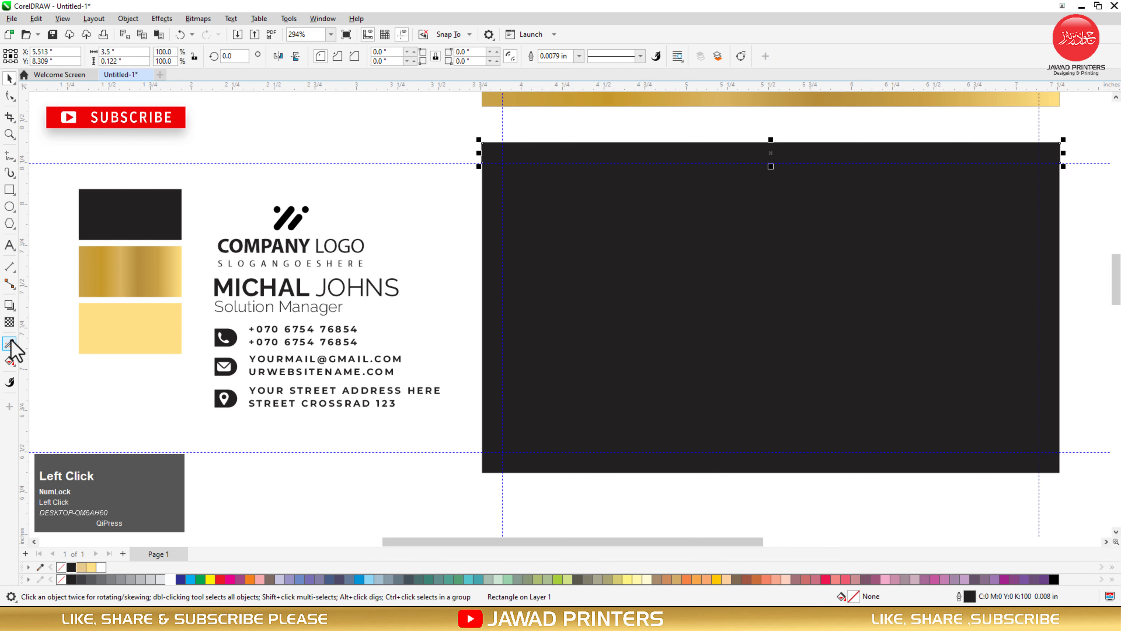
click(84, 270)
click(551, 153)
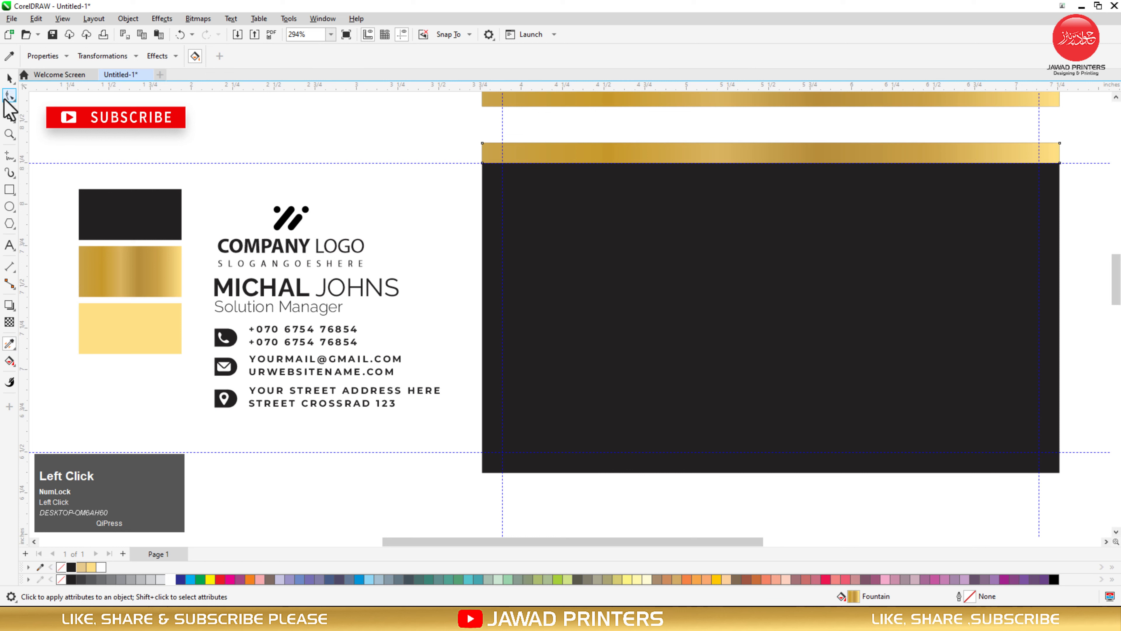
key(space)
Copy and paste the lower card's gold strip, and align one copy to that card's bottom edge
right_click(644, 156)
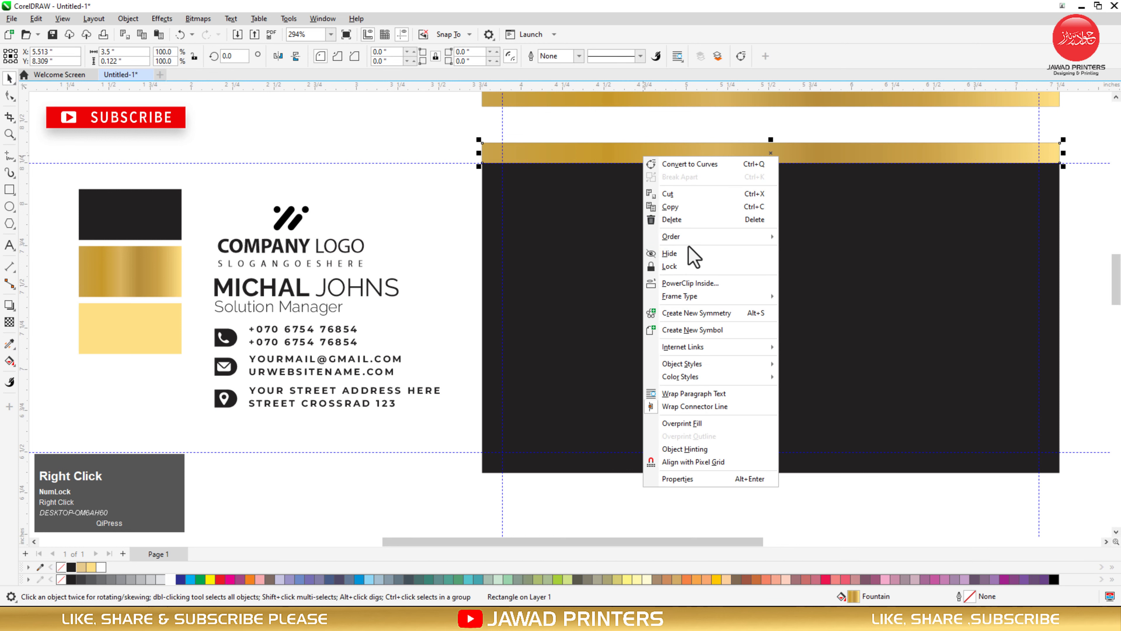
click(670, 206)
right_click(465, 243)
click(497, 328)
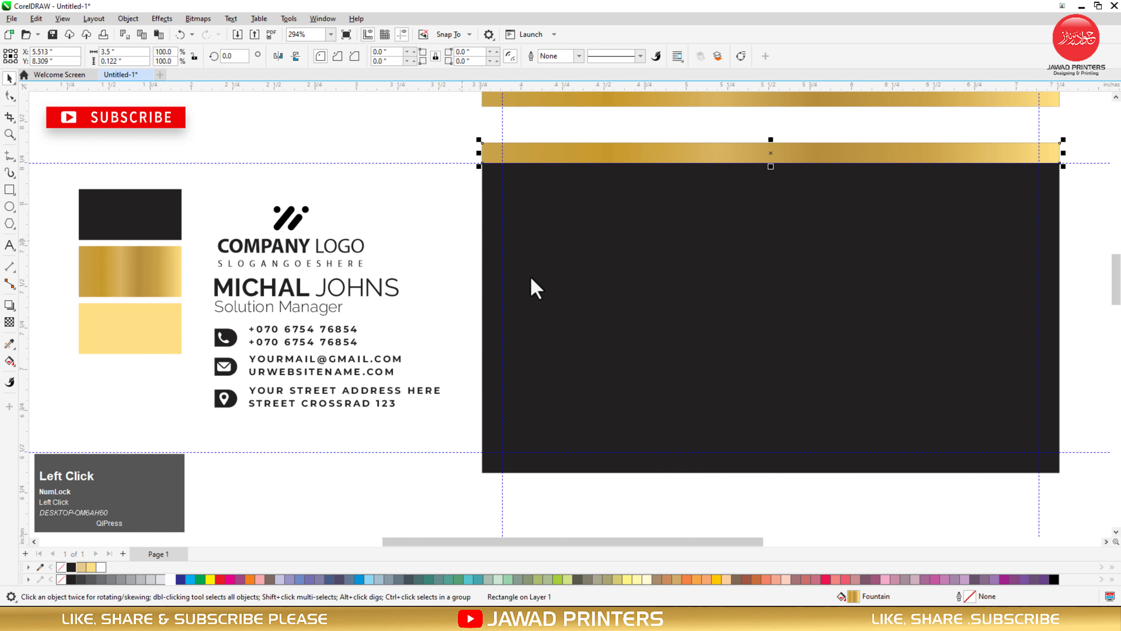
shift+click(537, 275)
key(b)
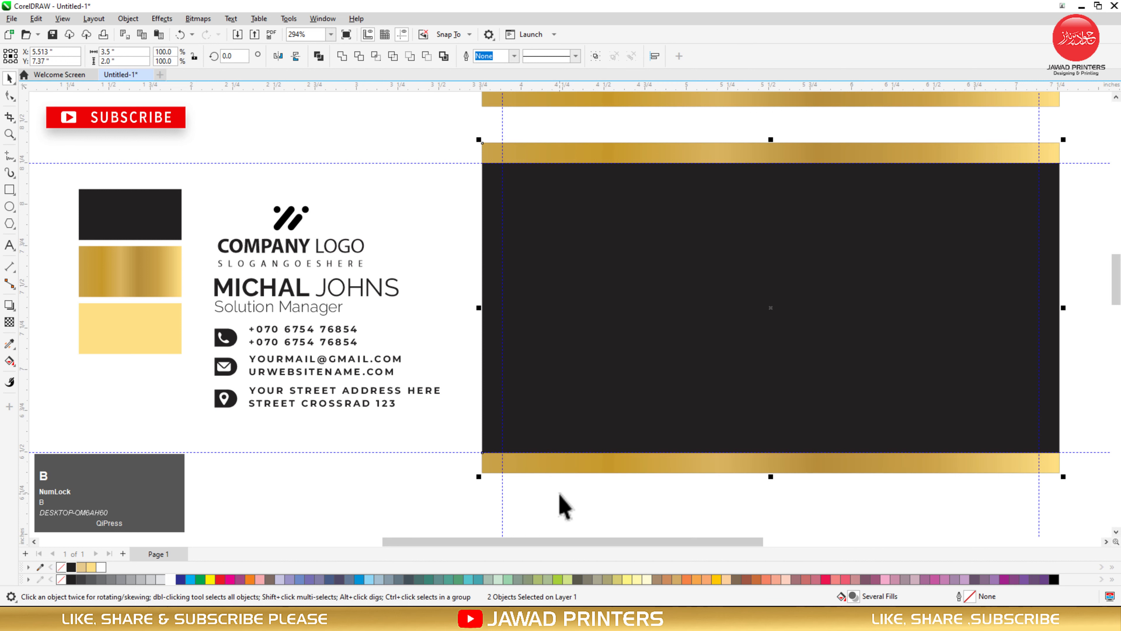
click(564, 505)
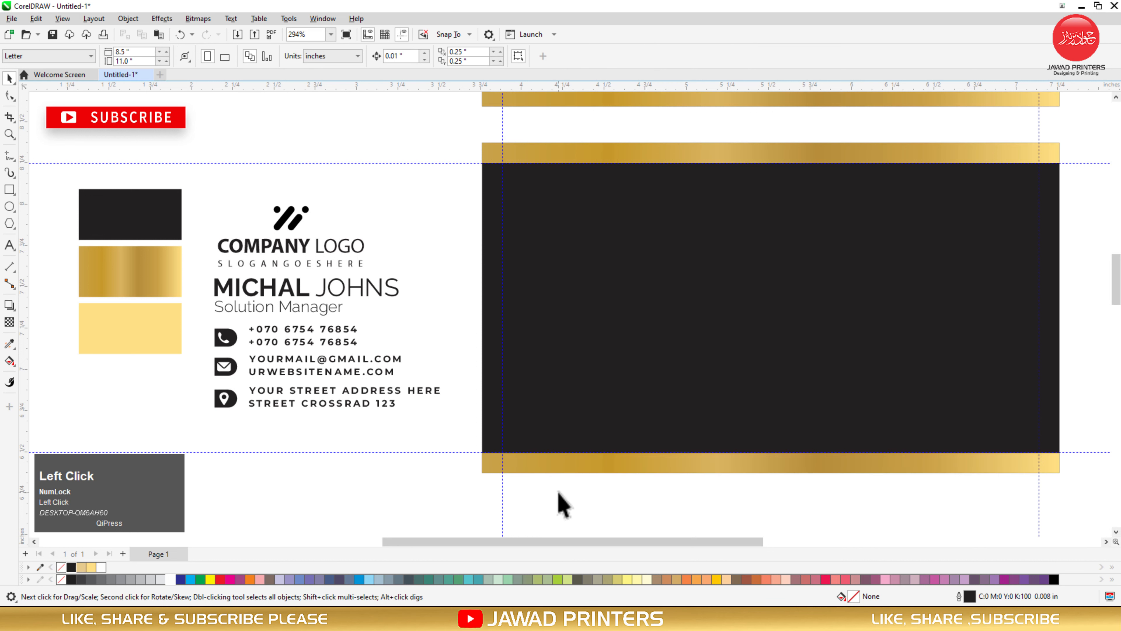
Draw a thin vertical bar about 0.032 by 1.118 inches near the centre of the lower card
click(14, 190)
drag(762, 209, 768, 393)
key(space)
click(768, 398)
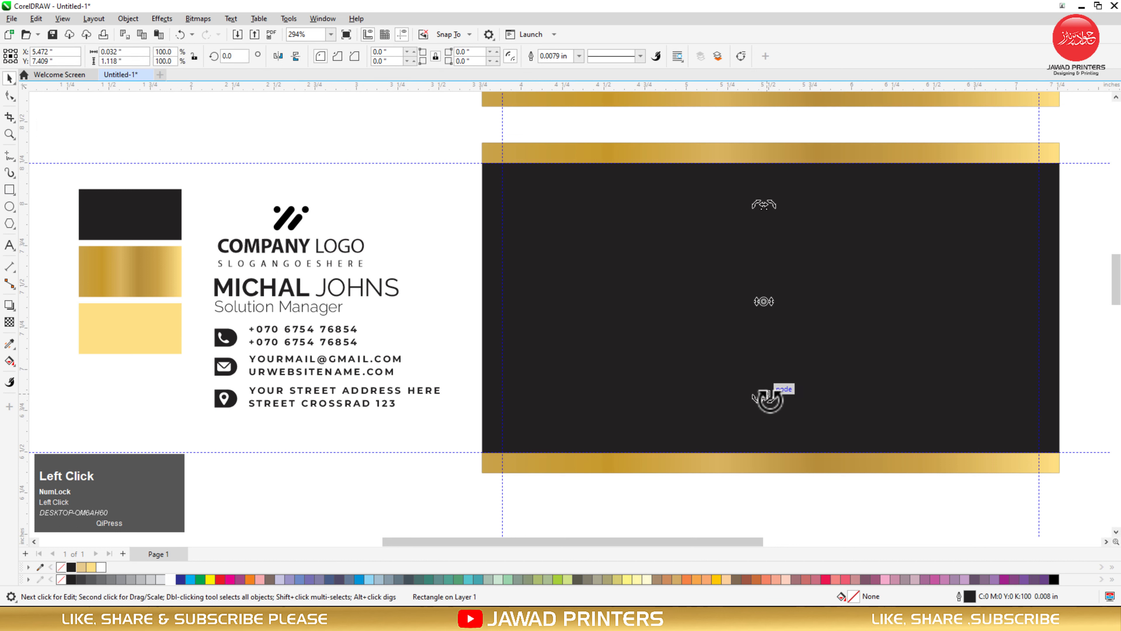
Apply the gold gradient fill of the lower card's top strip to the thin vertical bar
click(9, 344)
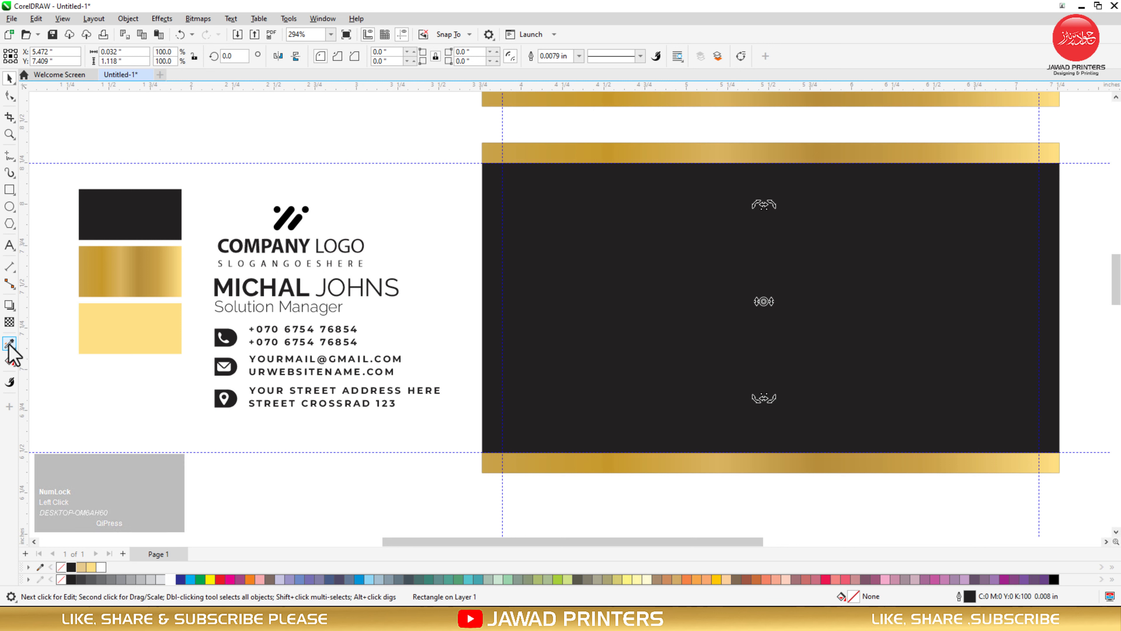
click(696, 155)
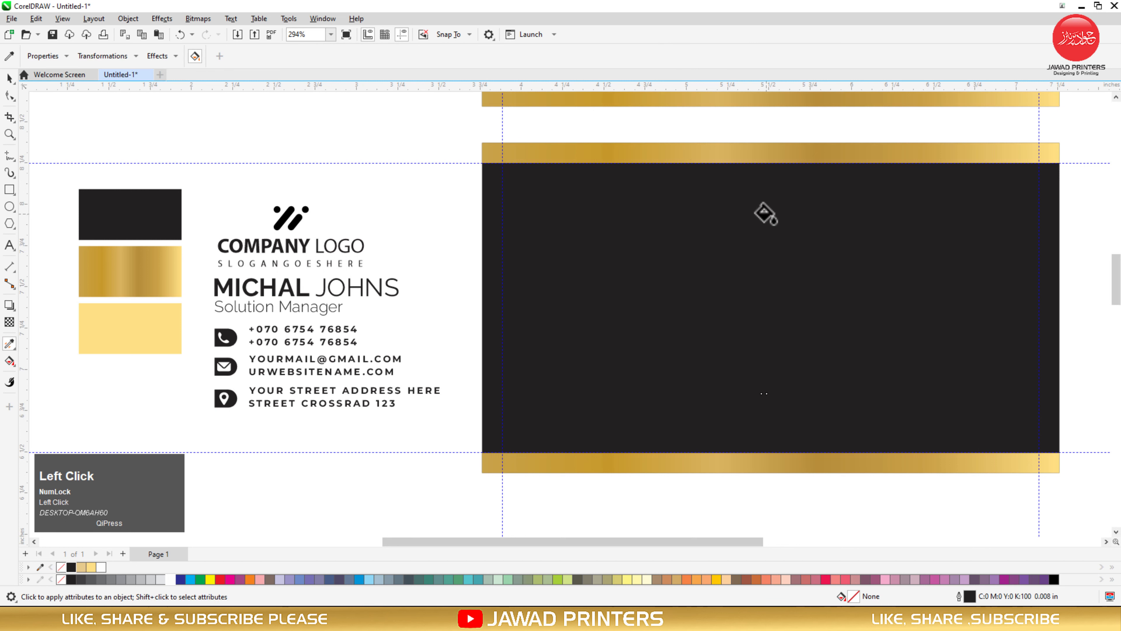
click(765, 215)
click(9, 78)
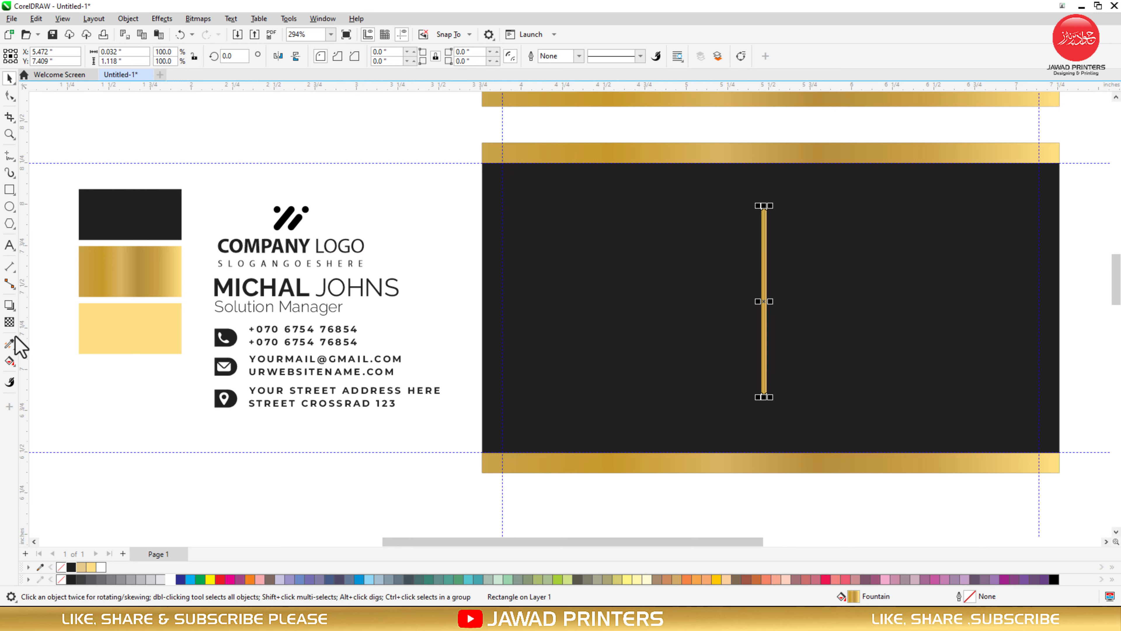
Redirect the vertical bar's gold gradient so it runs lengthwise from its upper end to its lower end
click(5, 377)
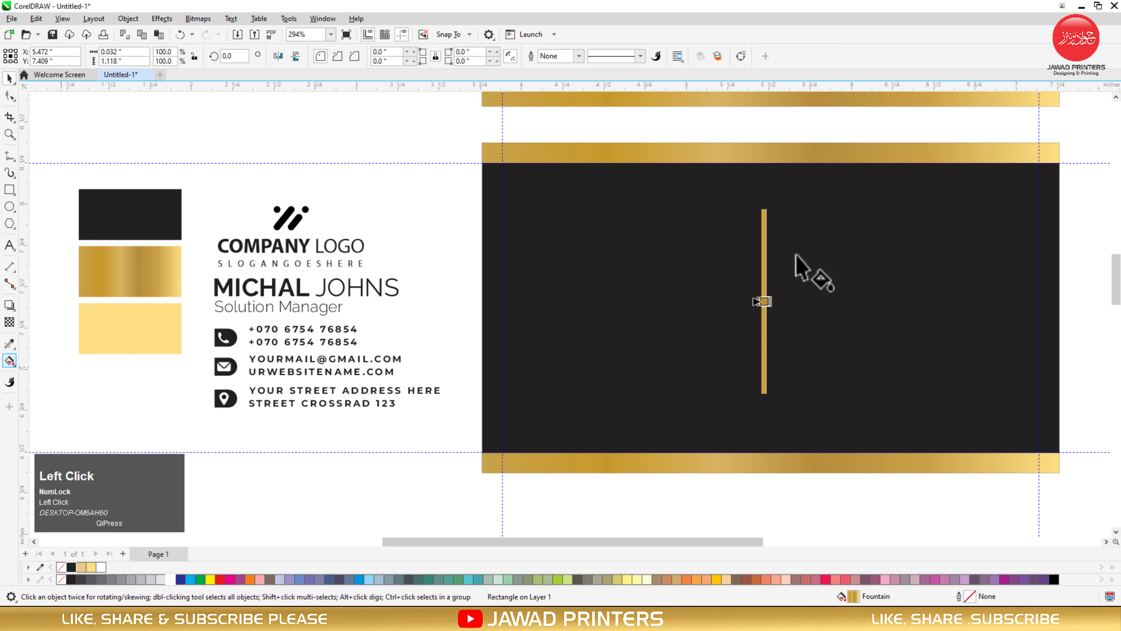
drag(764, 209, 762, 395)
key(space)
click(750, 495)
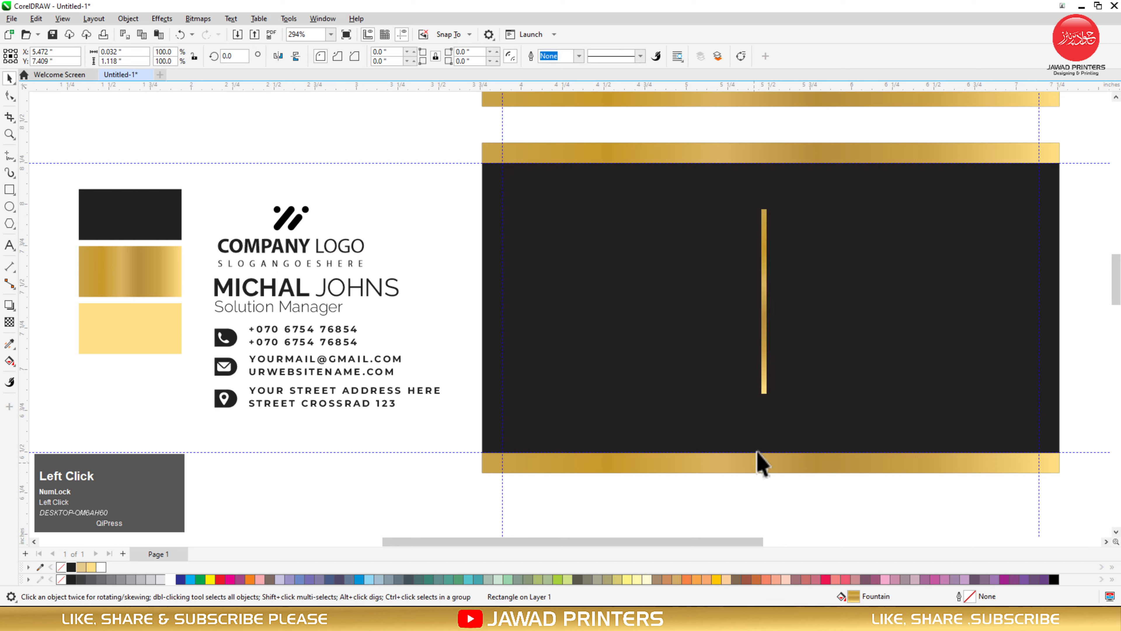
Centre the gold bar on the lower card's height and place it slightly left of the card's middle
click(764, 371)
shift+click(774, 375)
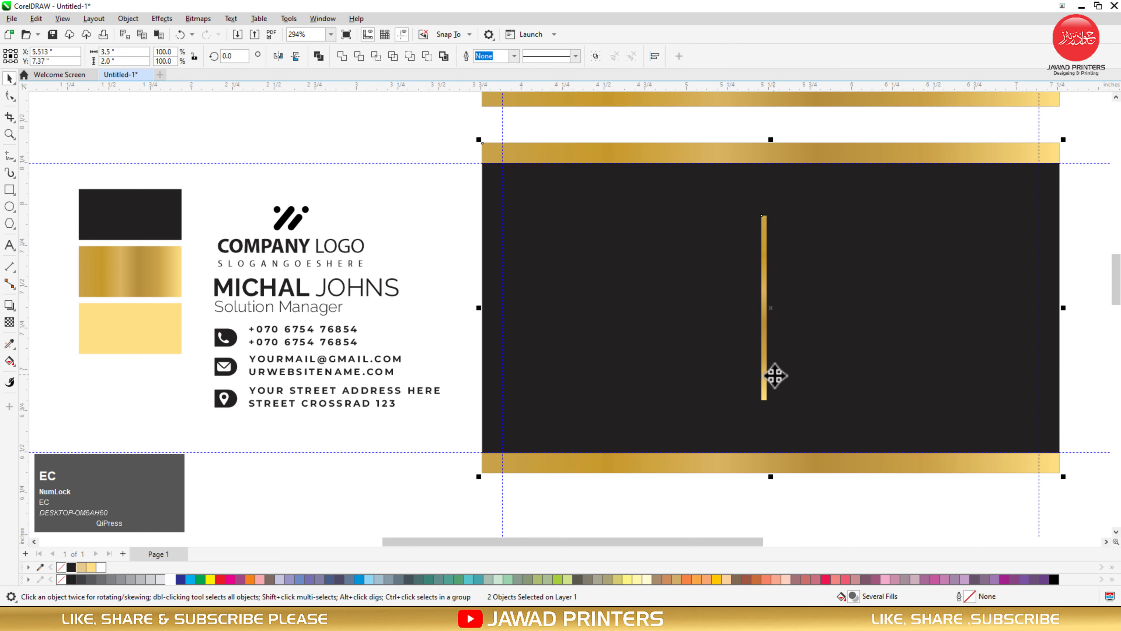
key(c)
click(756, 511)
click(770, 371)
drag(769, 366, 764, 375)
click(776, 496)
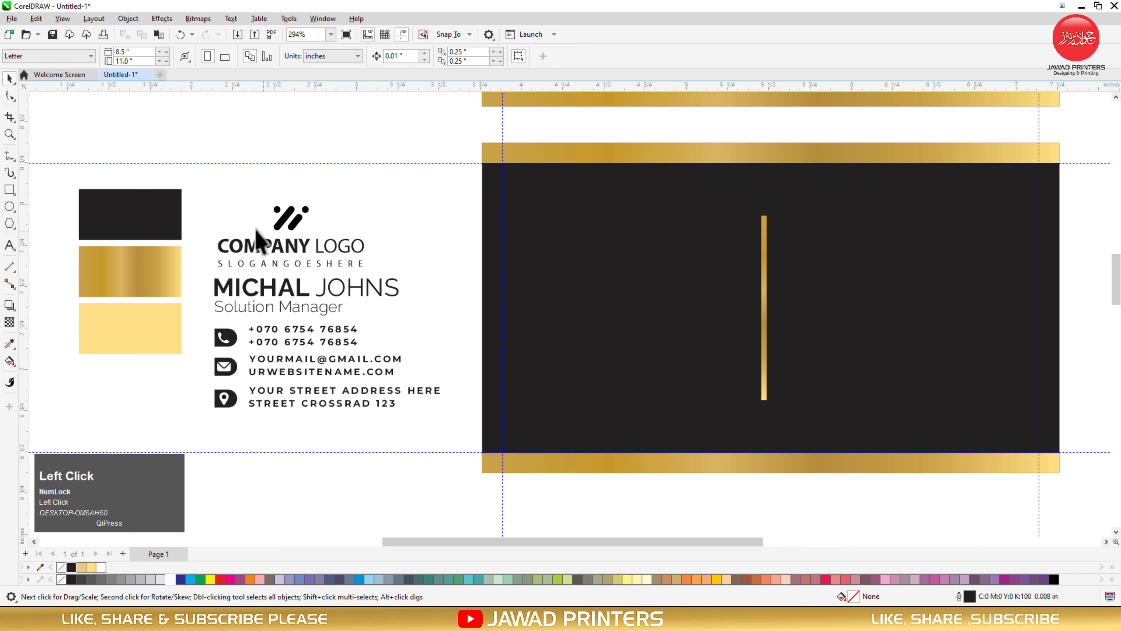
Apply the gold gradient swatch's fill to the black logo symbol and the three contact icon backgrounds
drag(349, 265, 382, 275)
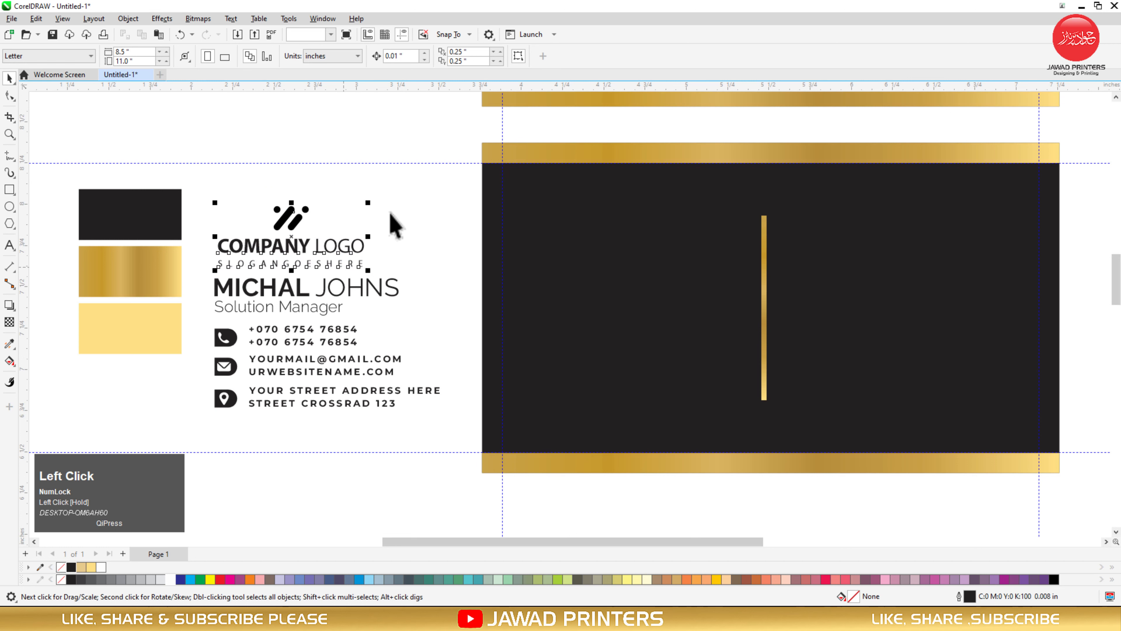
key(F2)
drag(416, 403, 471, 426)
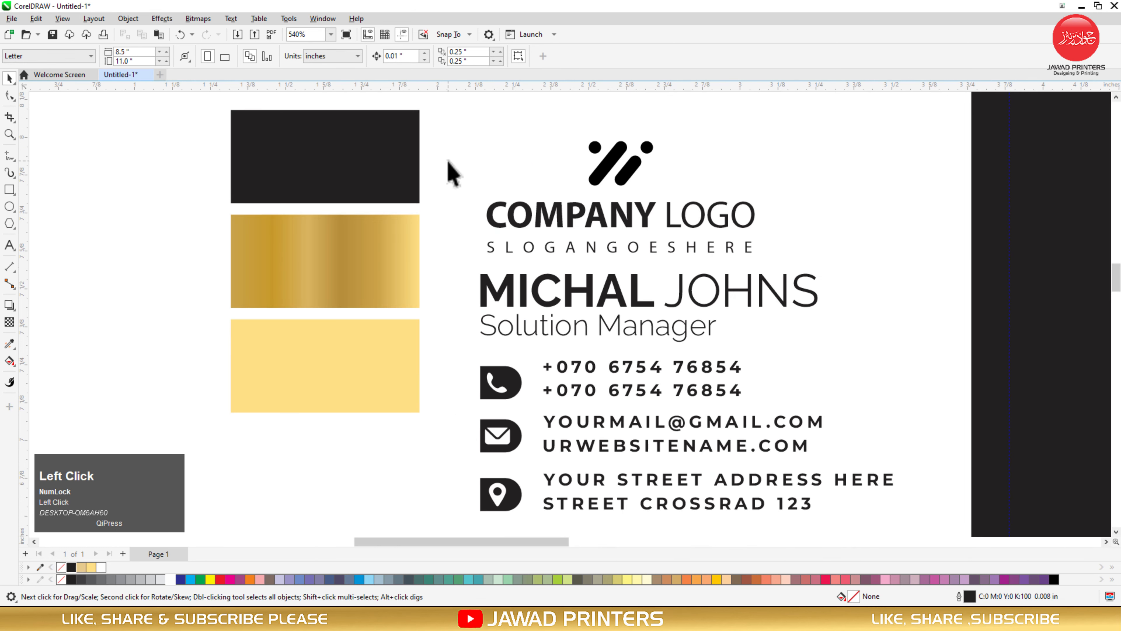
click(9, 343)
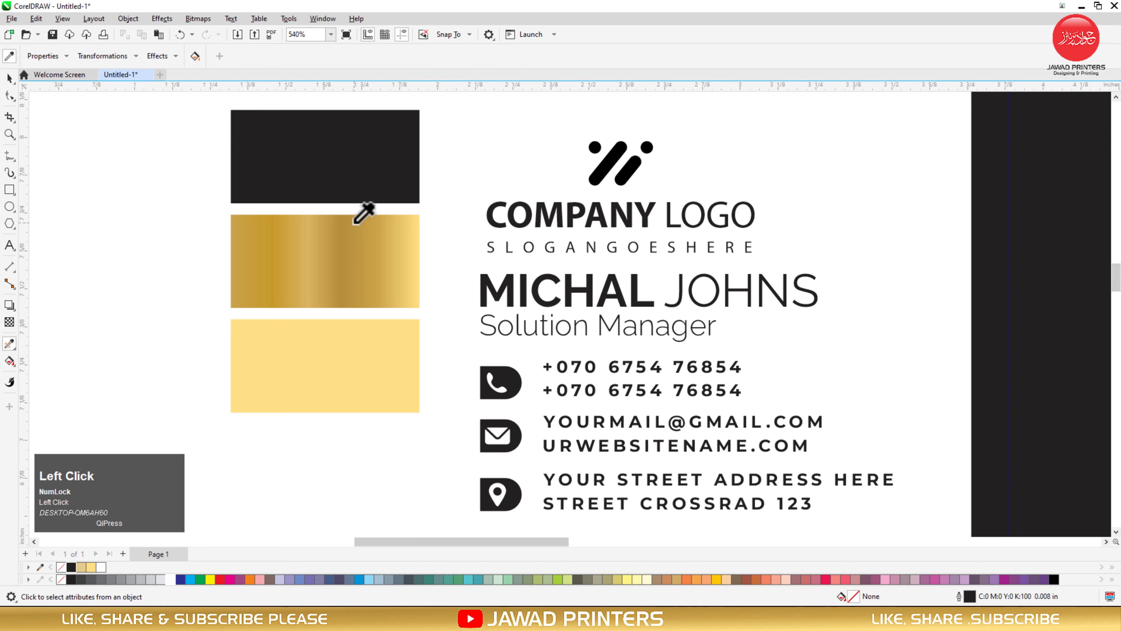
click(369, 221)
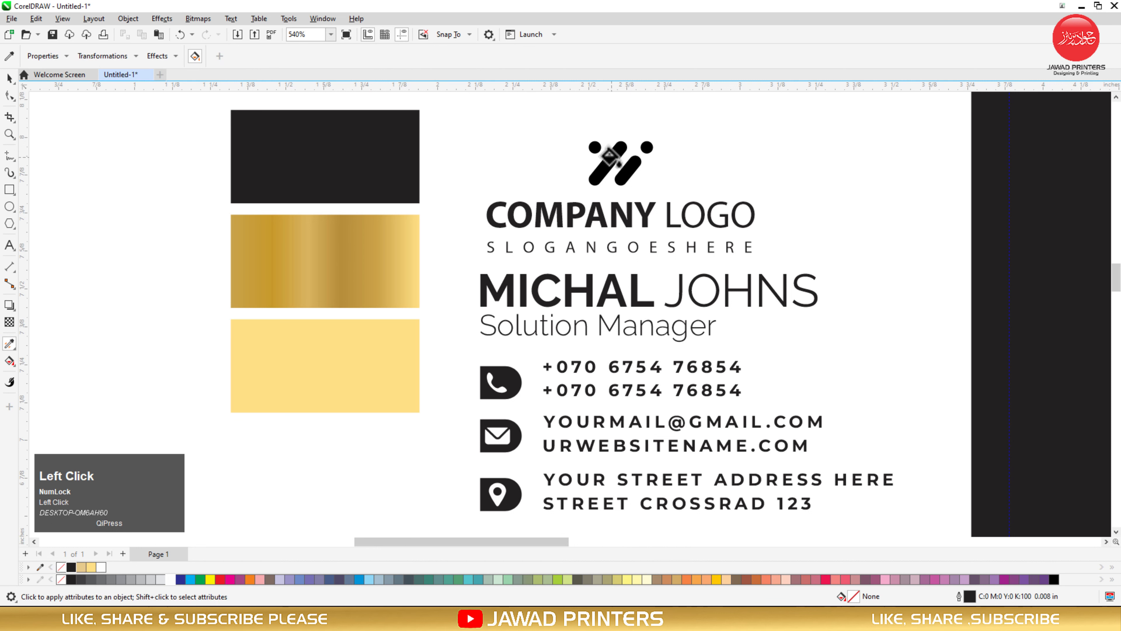
click(609, 164)
click(508, 379)
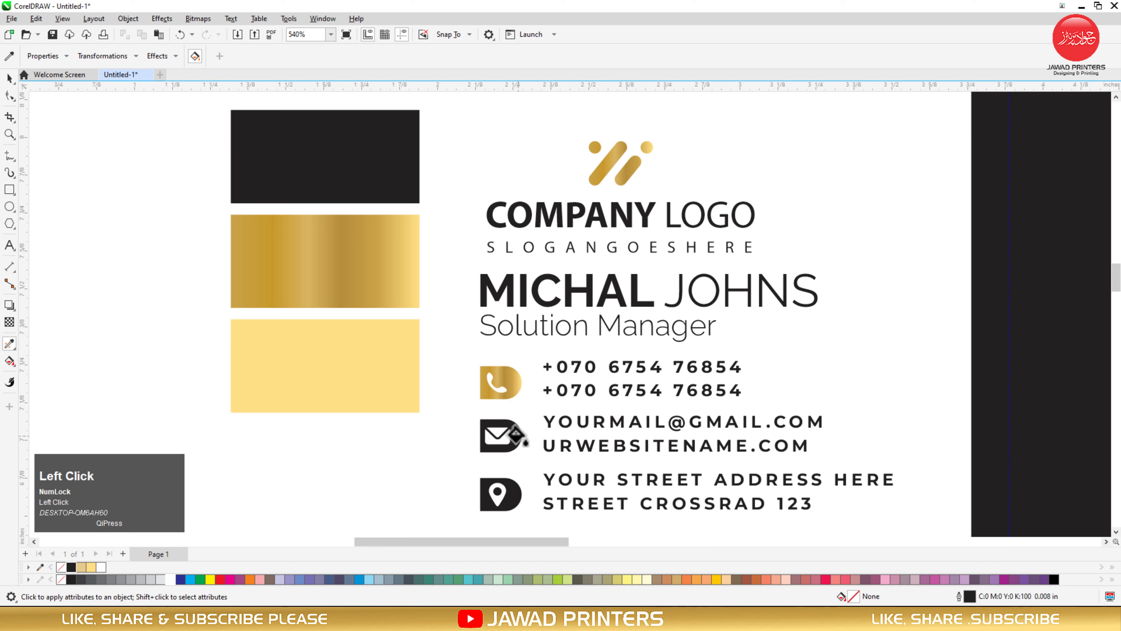
click(515, 436)
click(514, 490)
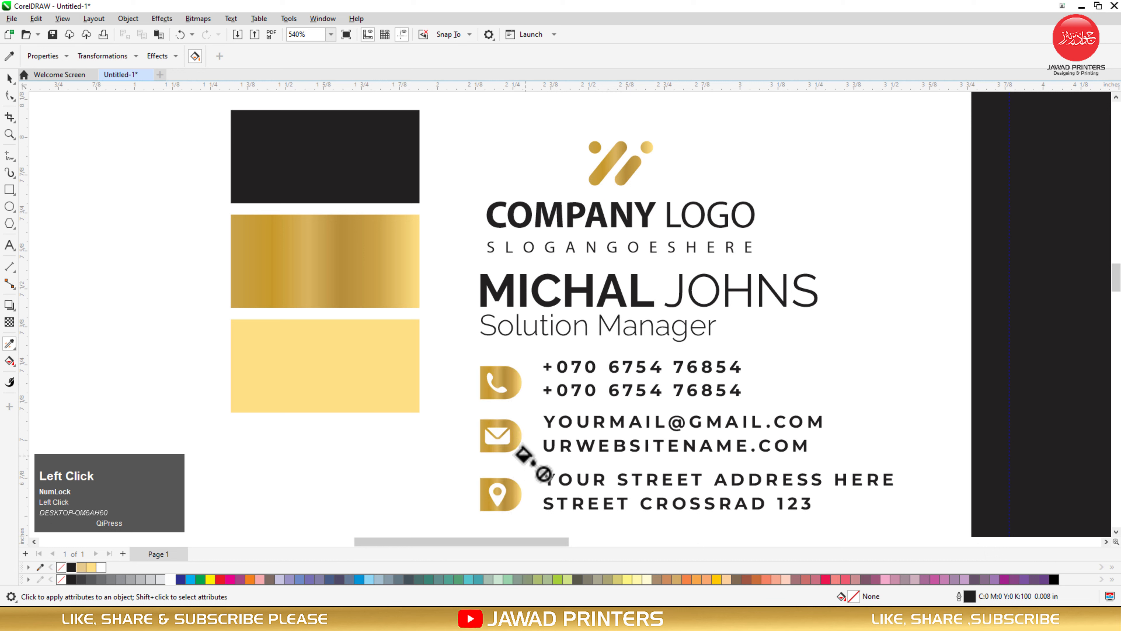
Apply the gold gradient swatch's fill to the person's name and the COMPANY LOGO text
click(537, 302)
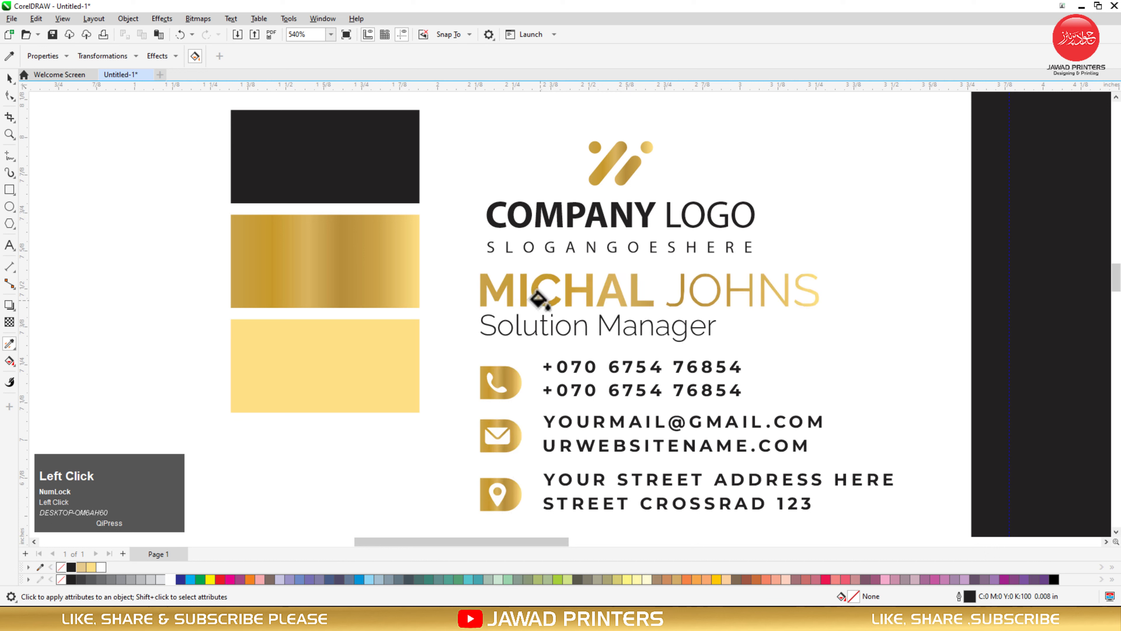
click(539, 205)
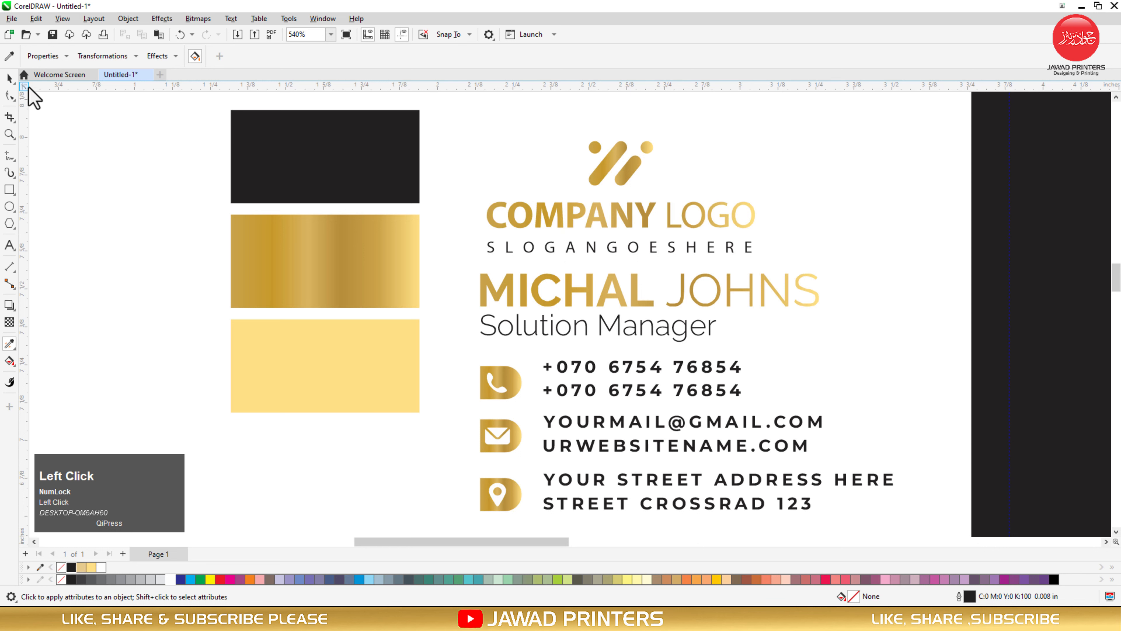
click(9, 78)
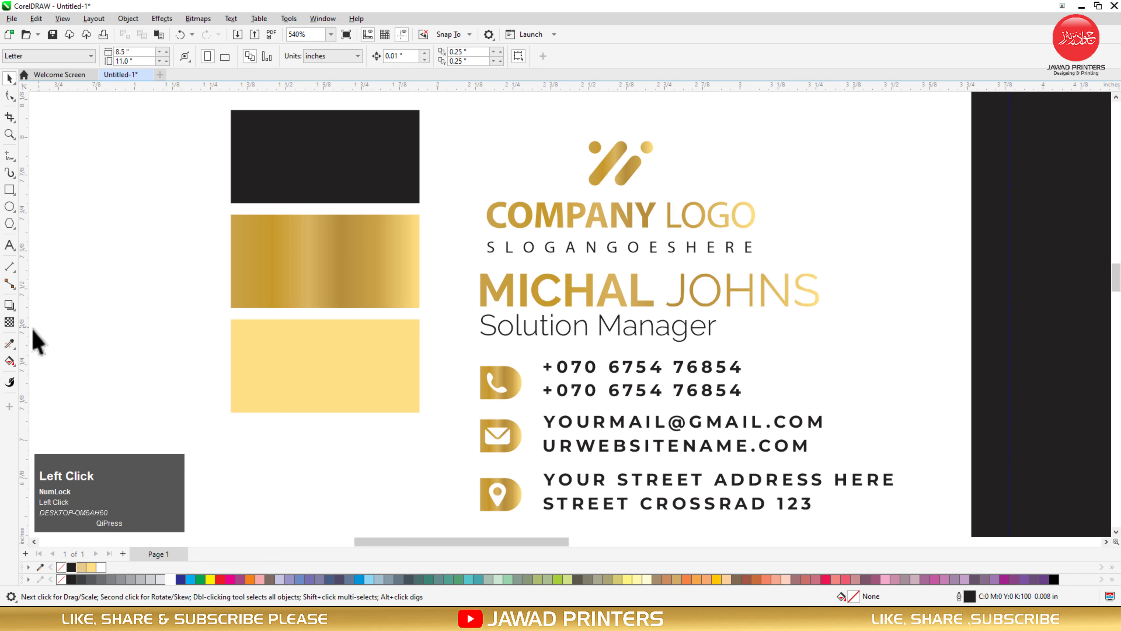
Apply the light yellow-gold swatch's fill to the slogan line and the Solution Manager job title
click(10, 343)
click(353, 337)
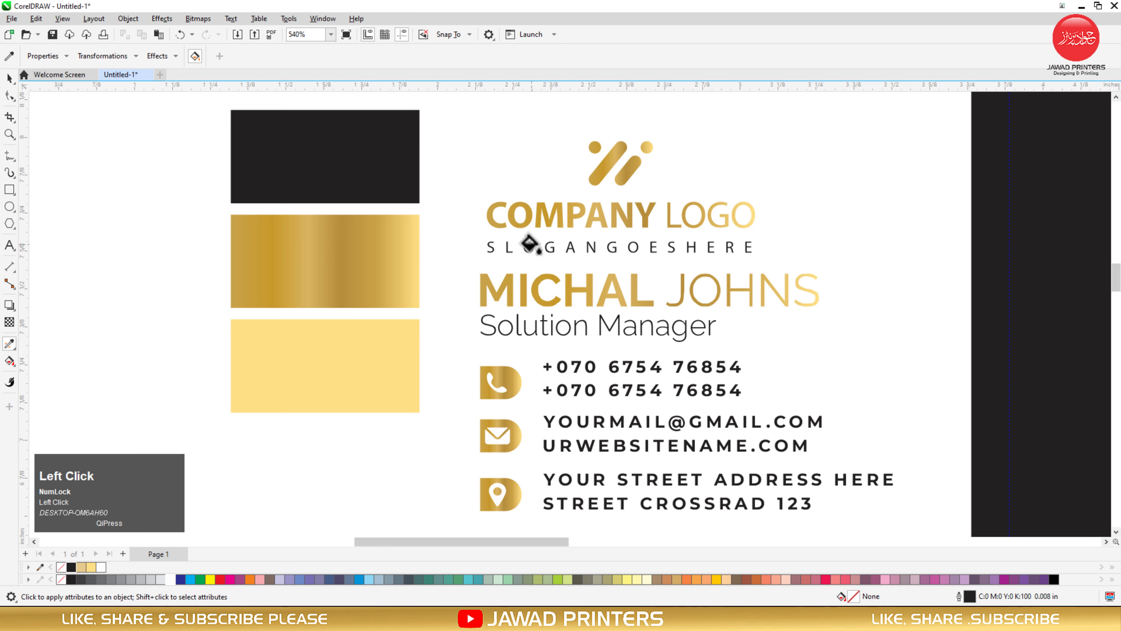
click(532, 246)
click(542, 326)
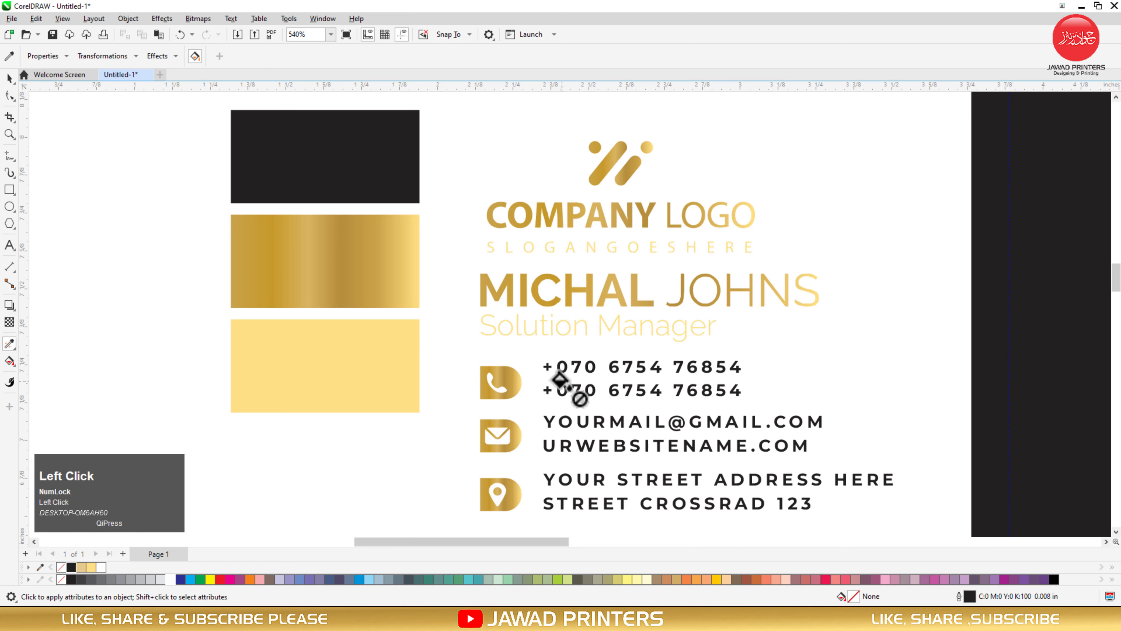
Apply the light yellow-gold fill to all six phone, e-mail, website and address text lines
click(557, 368)
click(557, 391)
click(557, 420)
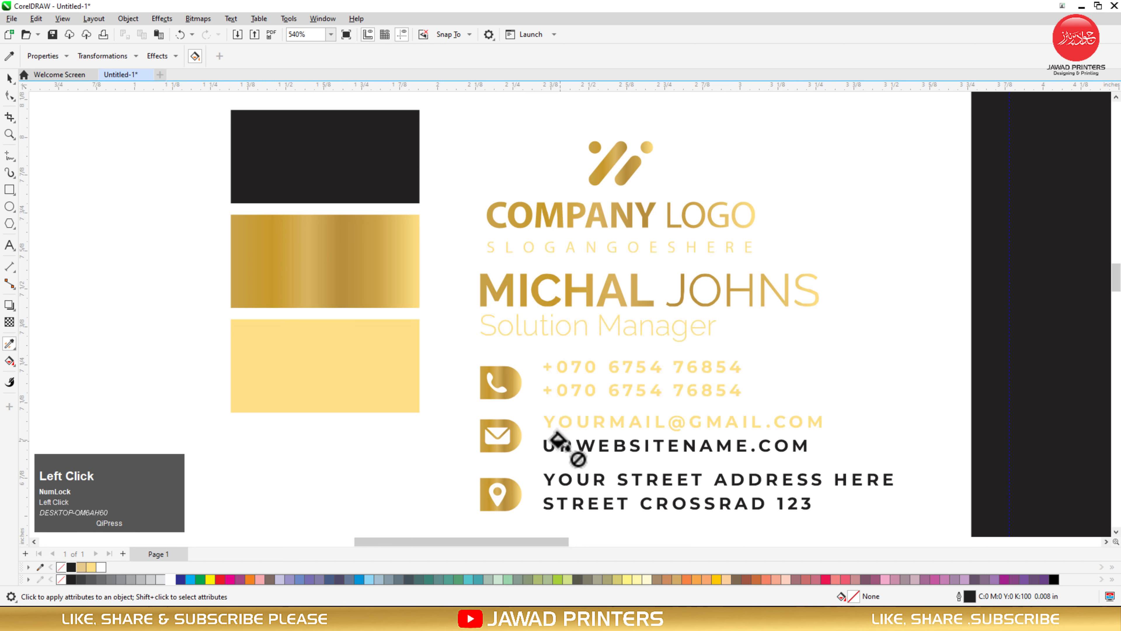
click(557, 446)
click(561, 481)
click(555, 503)
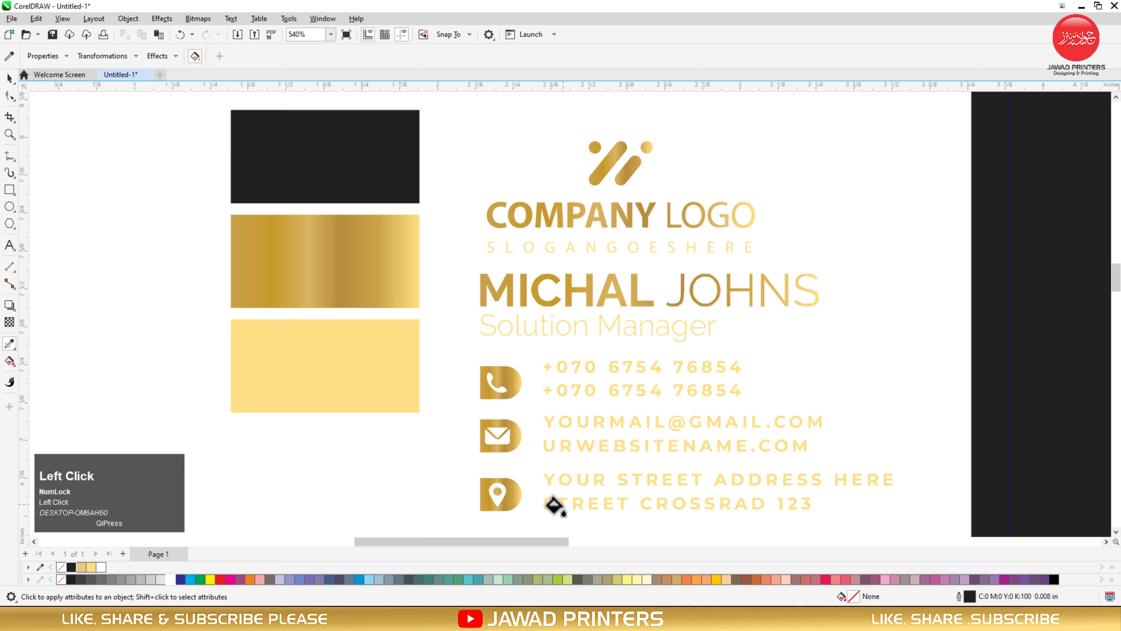
click(8, 80)
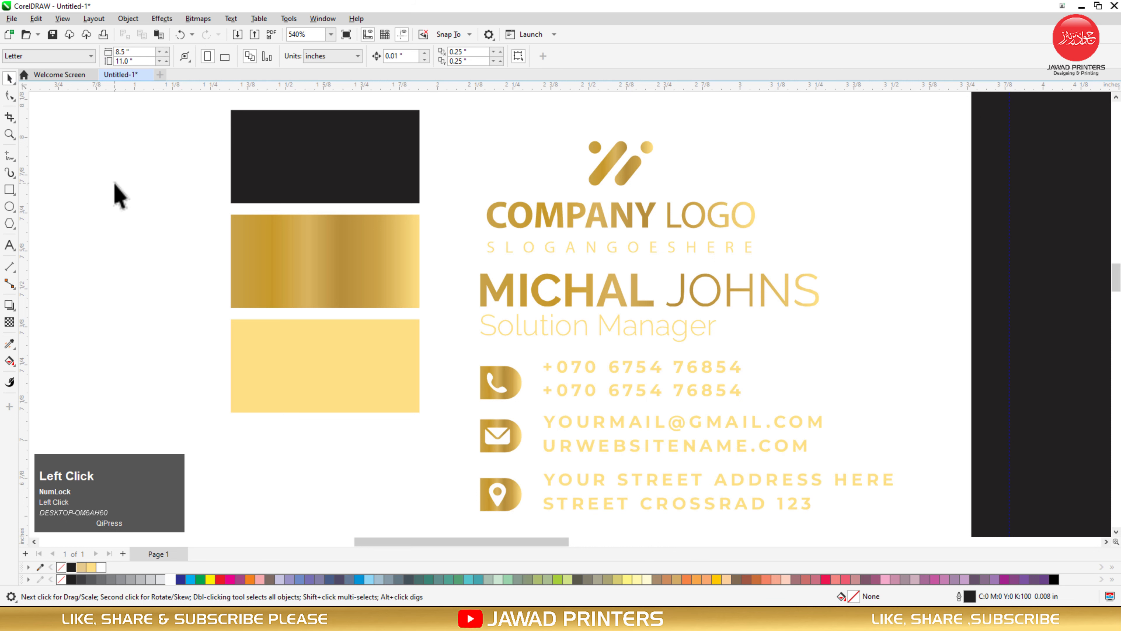
Apply the black swatch's fill to the white phone, envelope and location symbols inside the gold contact icons
drag(482, 433, 515, 514)
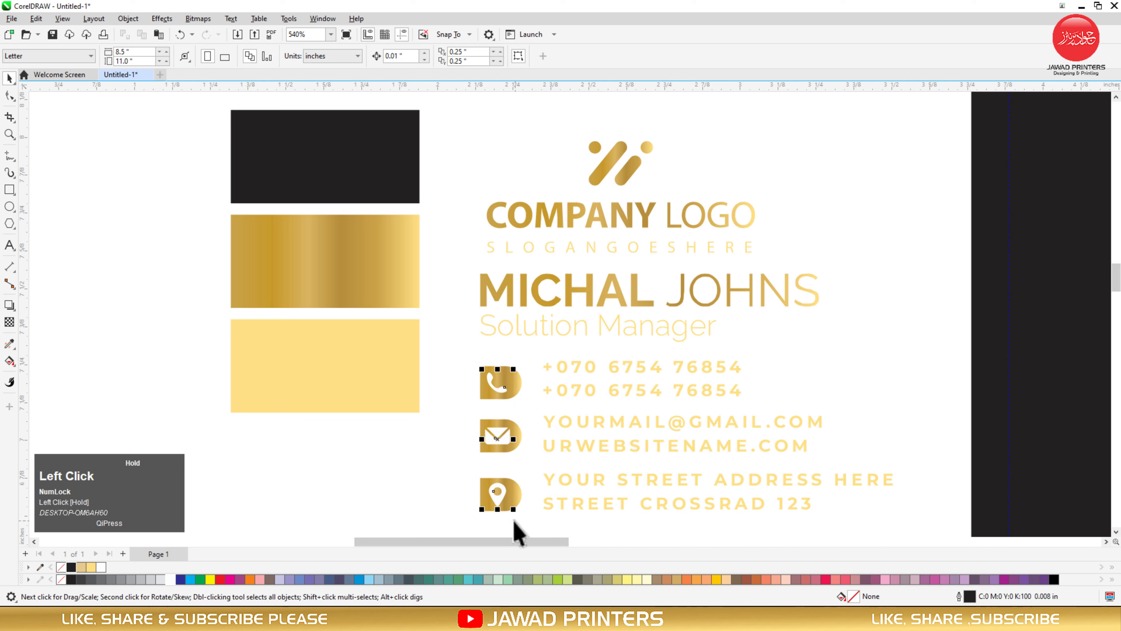
click(10, 343)
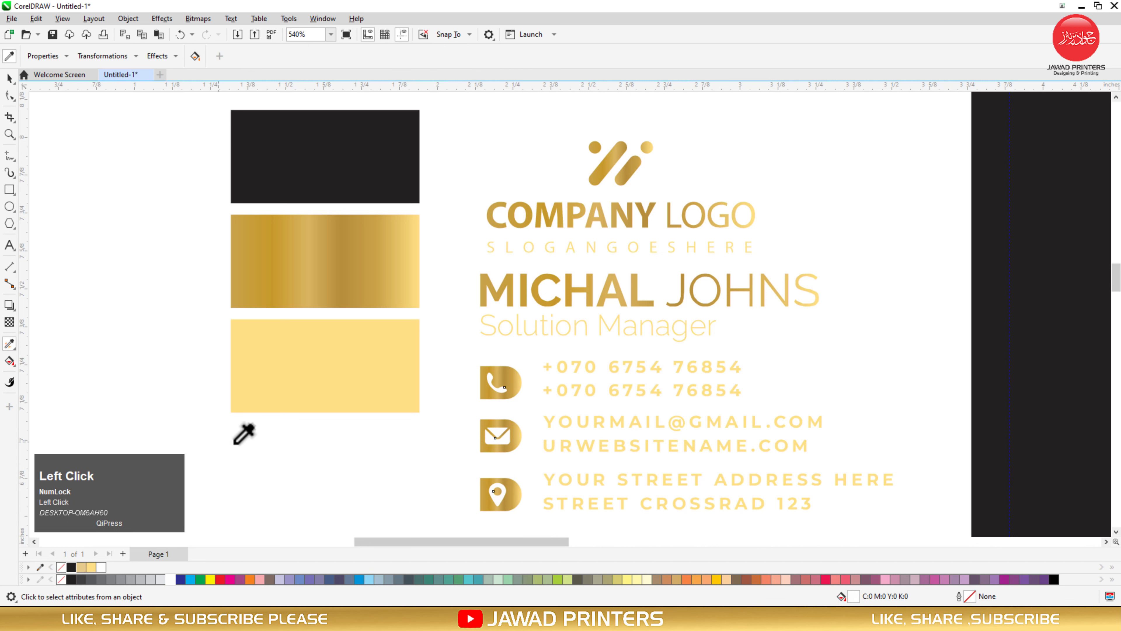
click(328, 213)
click(493, 388)
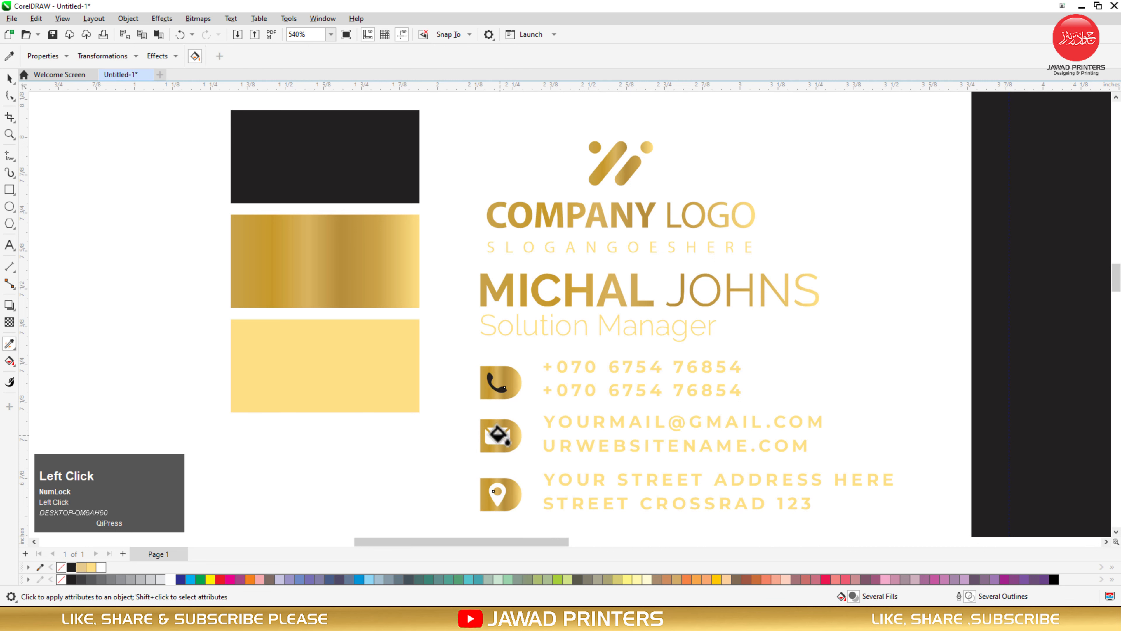
click(494, 432)
click(497, 497)
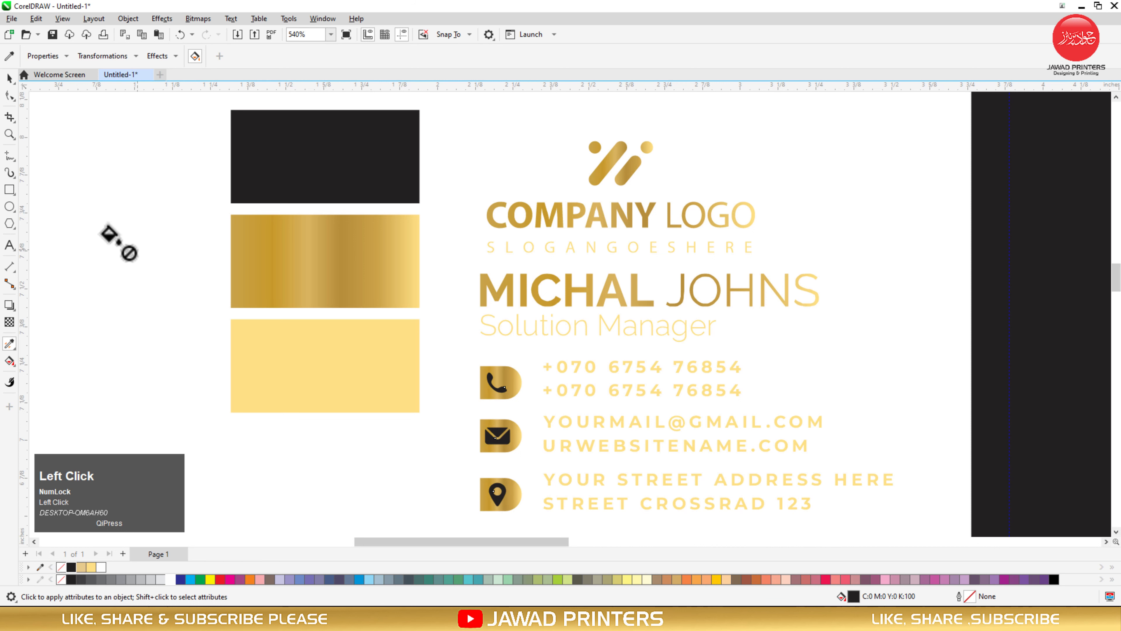
click(9, 78)
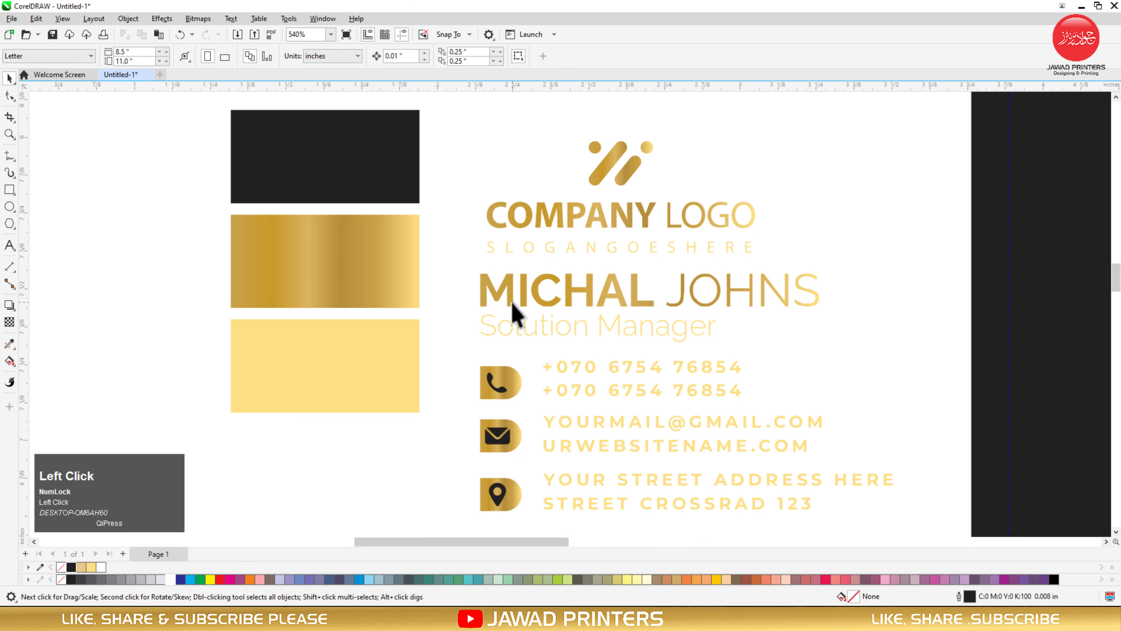
Move the gold logo with its company name and slogan onto the lower card left of the bar, and bring it to the front
key(F3)
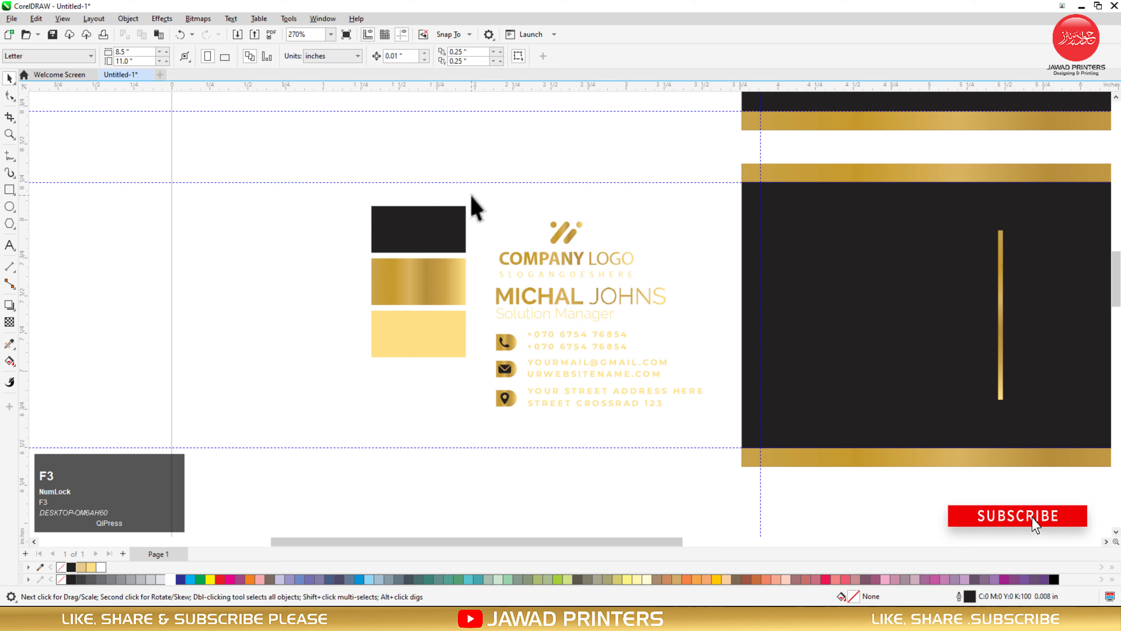
drag(472, 196, 650, 301)
drag(576, 256, 879, 319)
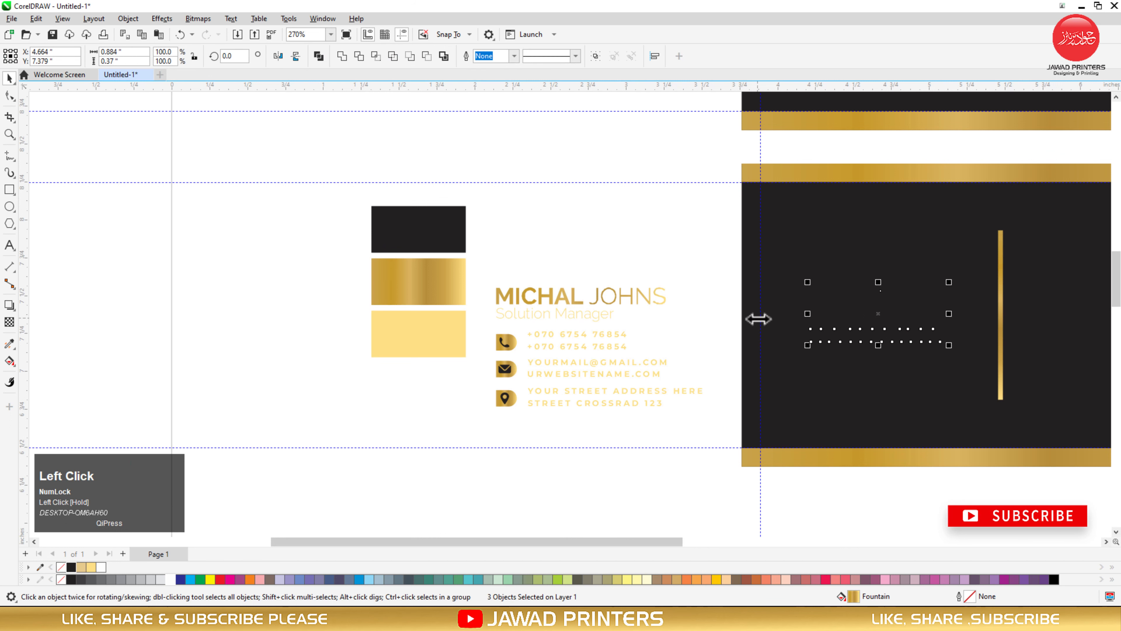
key(shift+Page_Up)
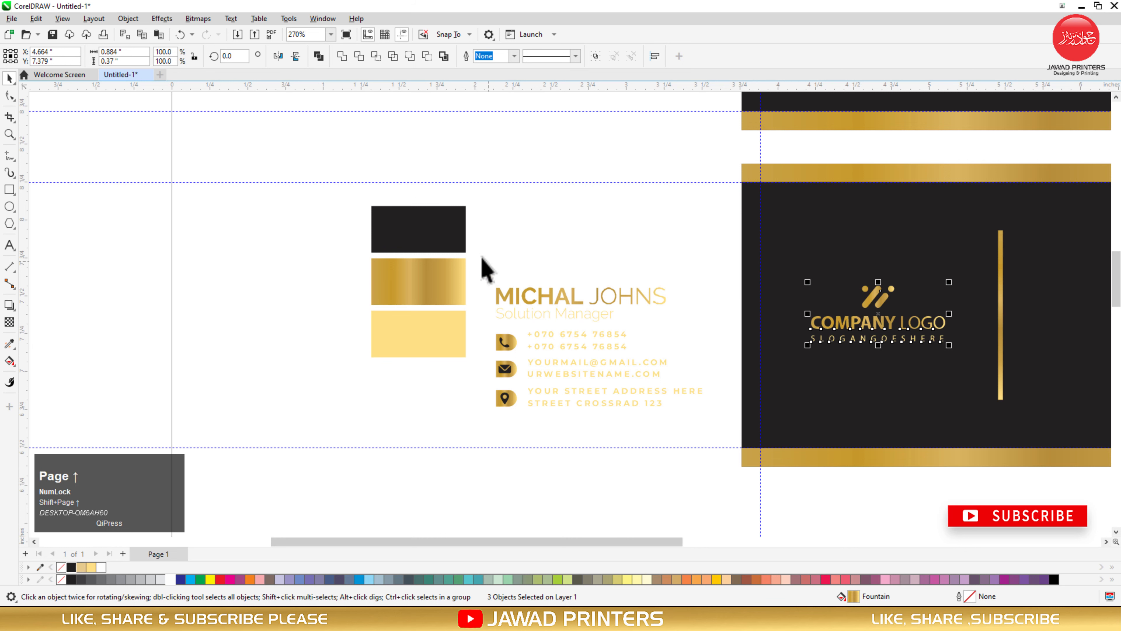
Move the name, job title and contact details block onto the lower card, right of the gold bar
drag(486, 265, 743, 451)
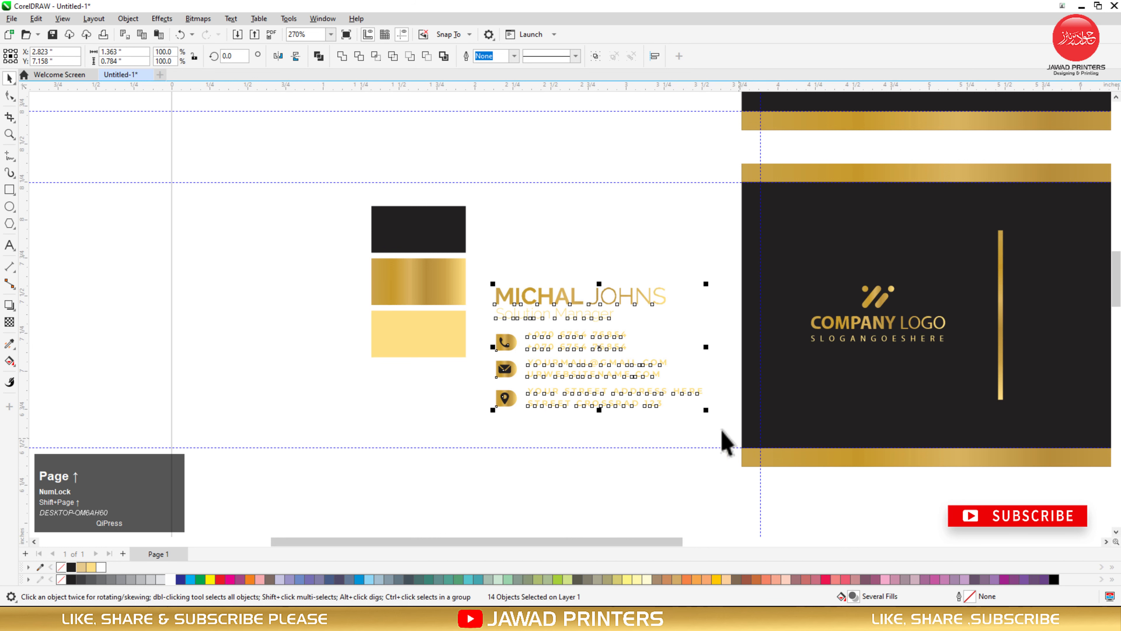
key(F3)
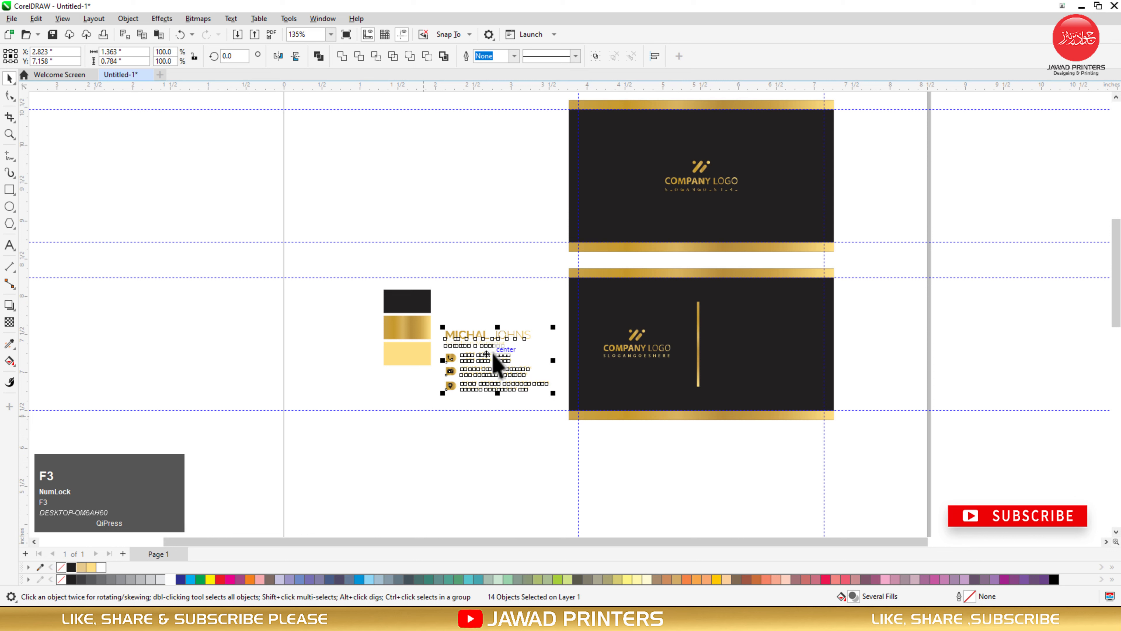
drag(498, 360, 766, 354)
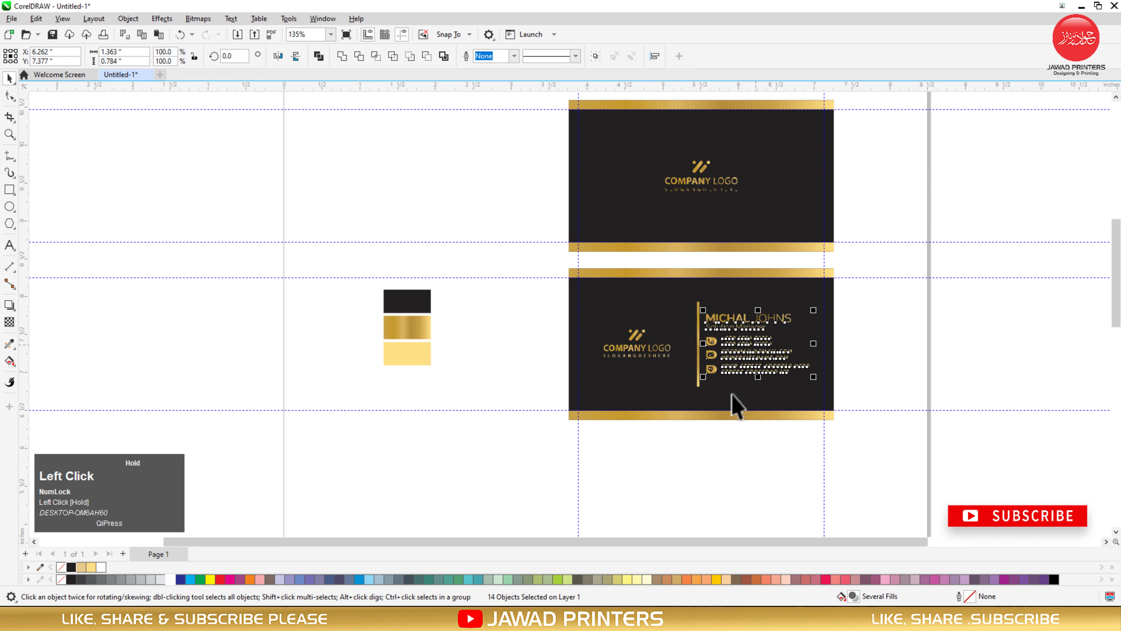
click(508, 389)
Move the three colour swatches next to the lower card's left edge
drag(367, 278, 476, 382)
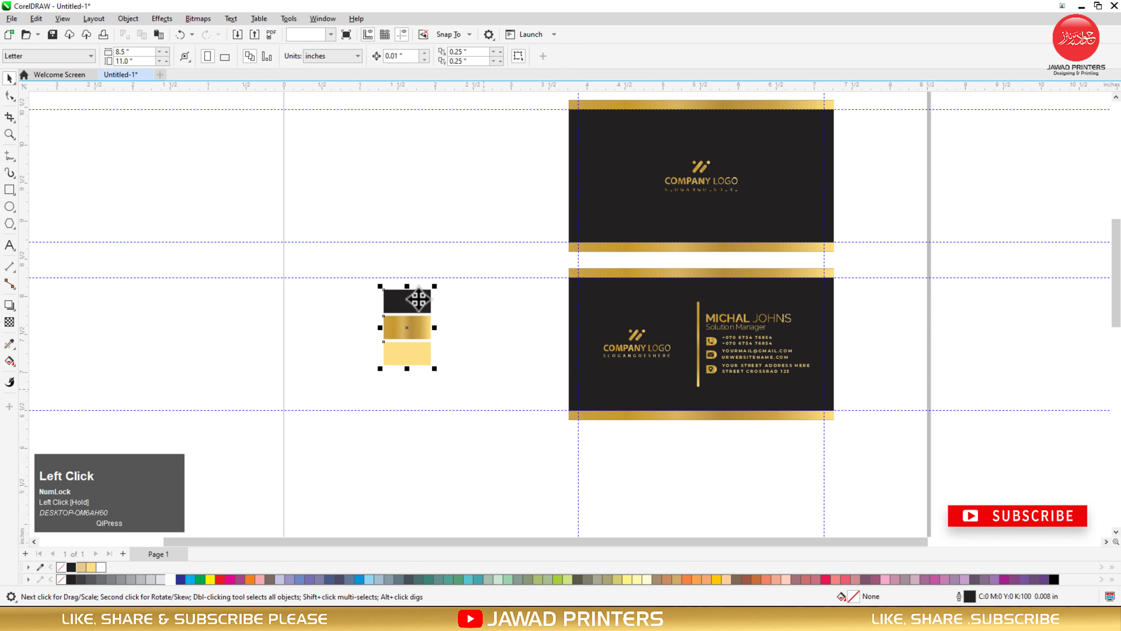
drag(408, 297, 544, 312)
key(F2)
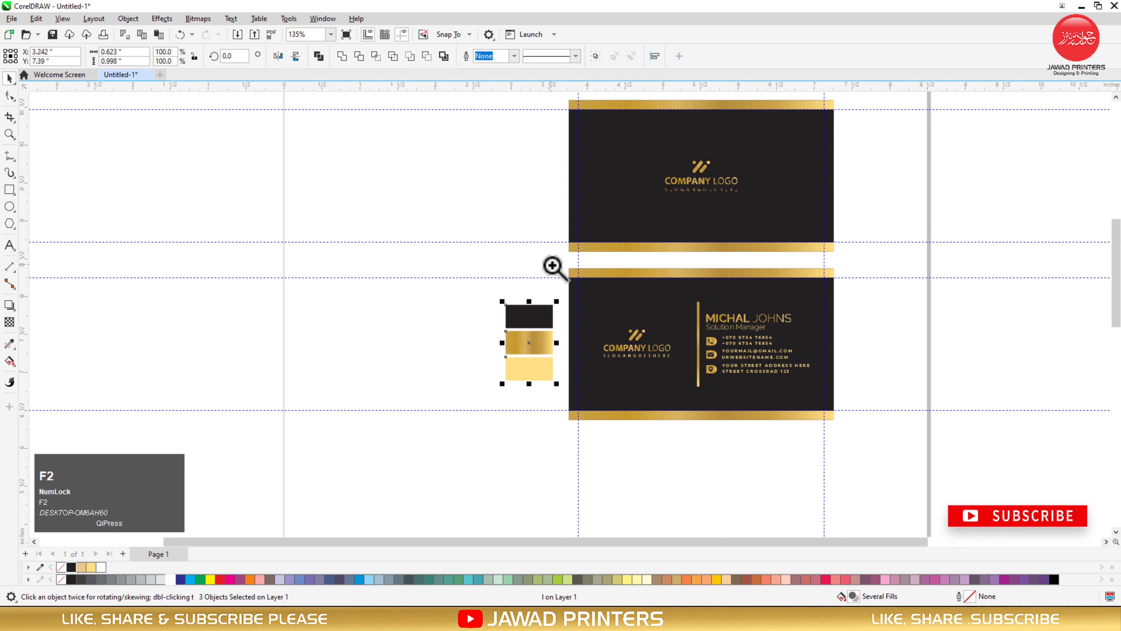
drag(556, 260, 861, 431)
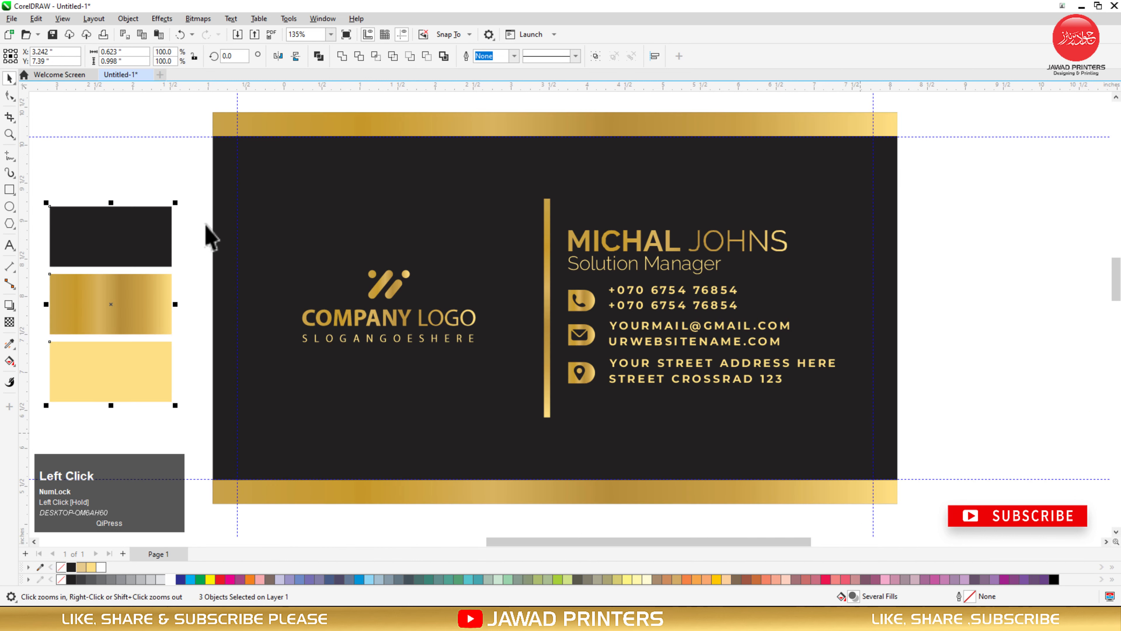
Group the logo symbol, company name and slogan on the lower card, and centre the group vertically on the card background
key(F2)
drag(209, 206, 557, 410)
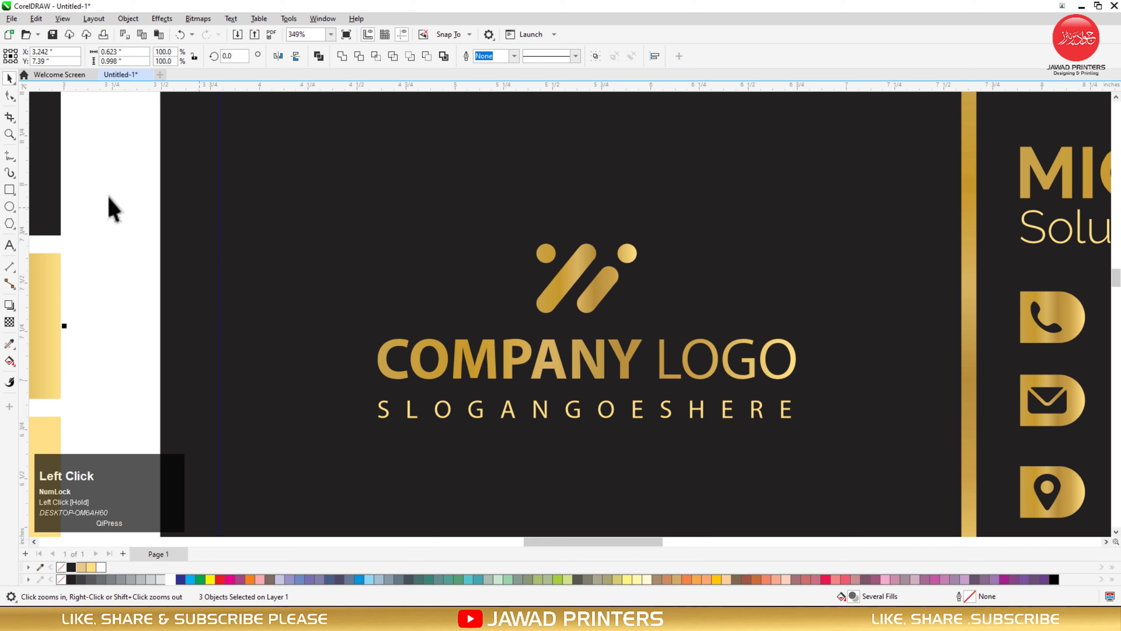
drag(102, 176, 823, 432)
key(space)
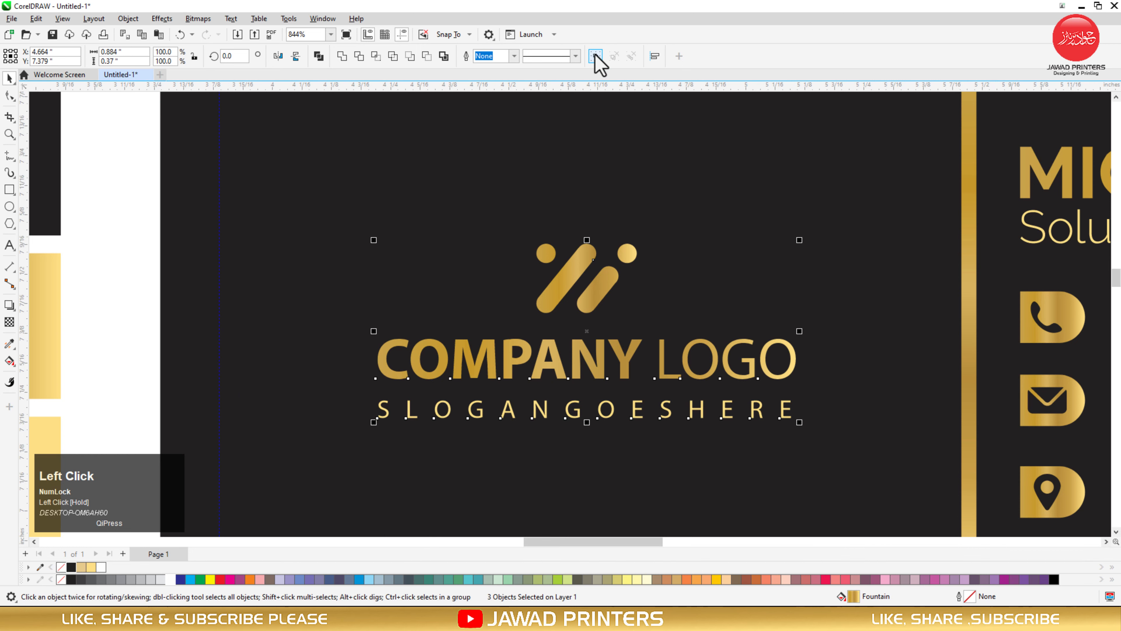
shift+click(325, 348)
key(e)
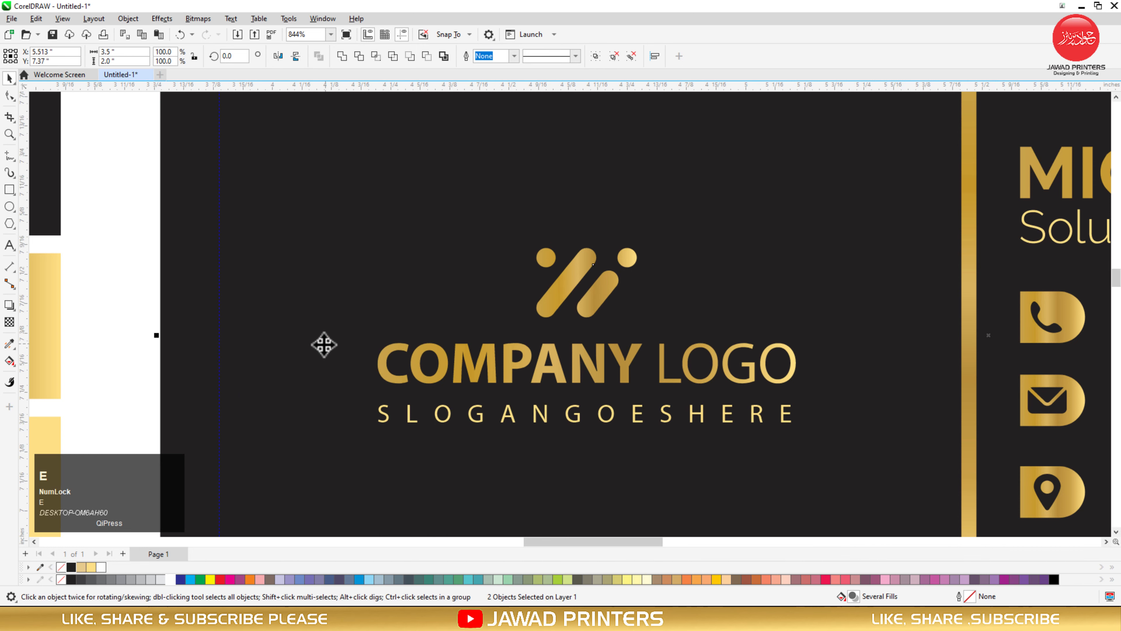
drag(130, 182, 757, 459)
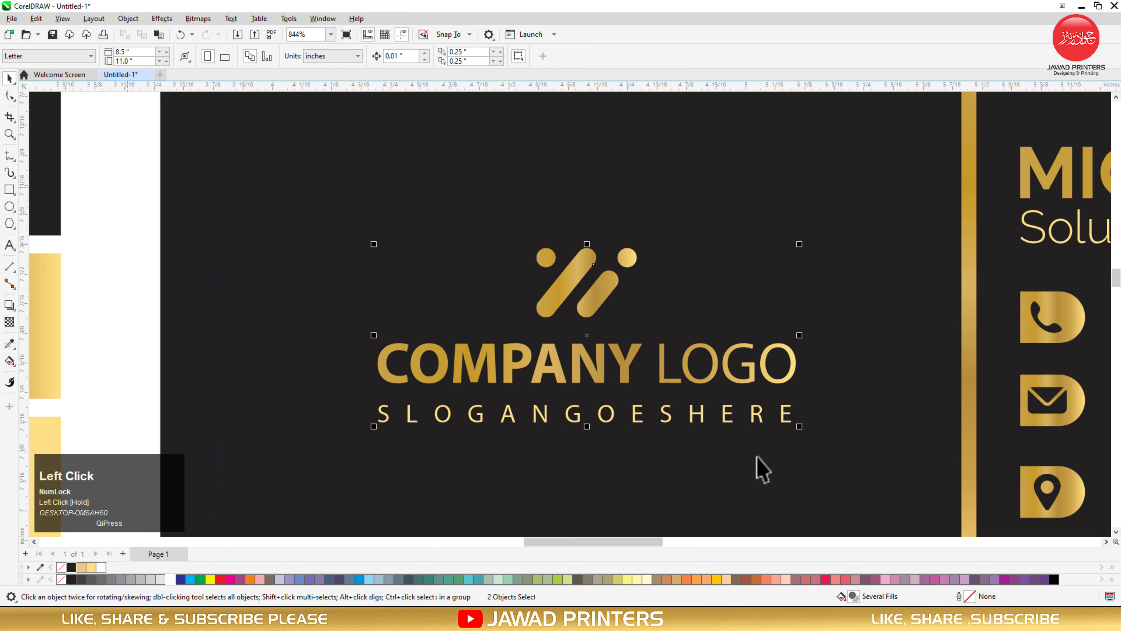
click(605, 356)
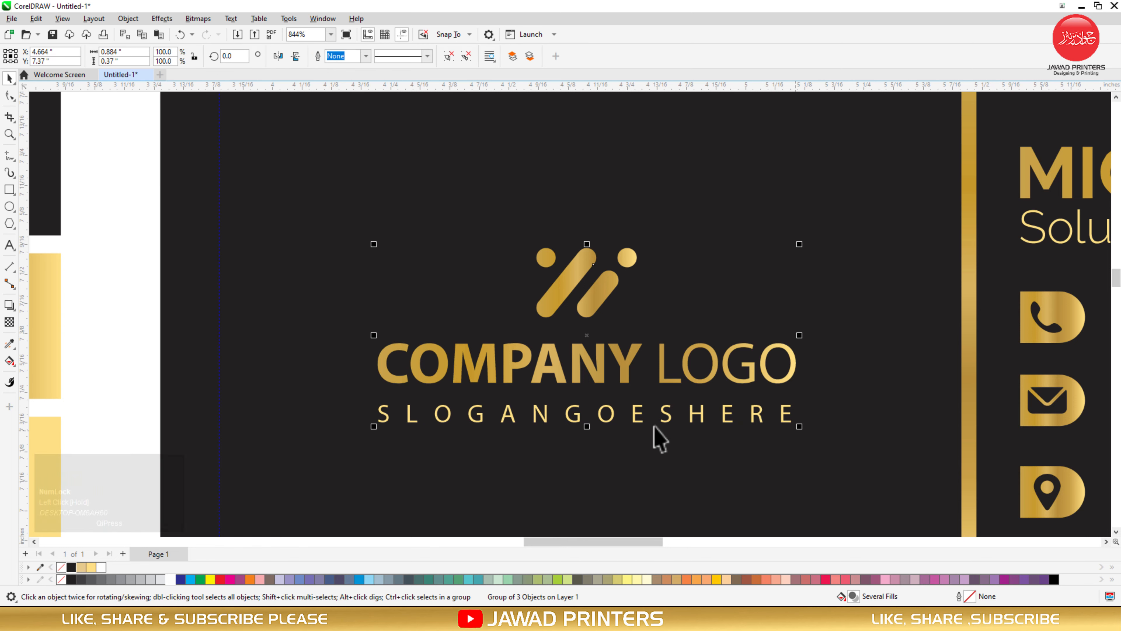
Group the name and job title on the lower card and align the group with the top of the vertical gold bar
key(F4)
key(F2)
drag(435, 322, 794, 530)
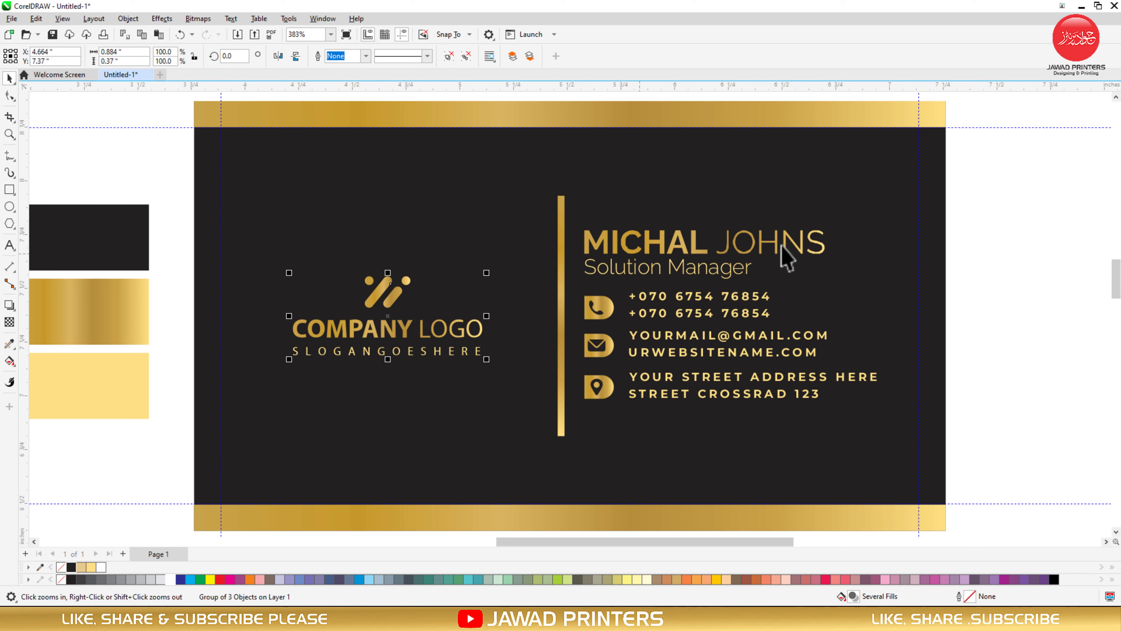
drag(965, 205, 573, 301)
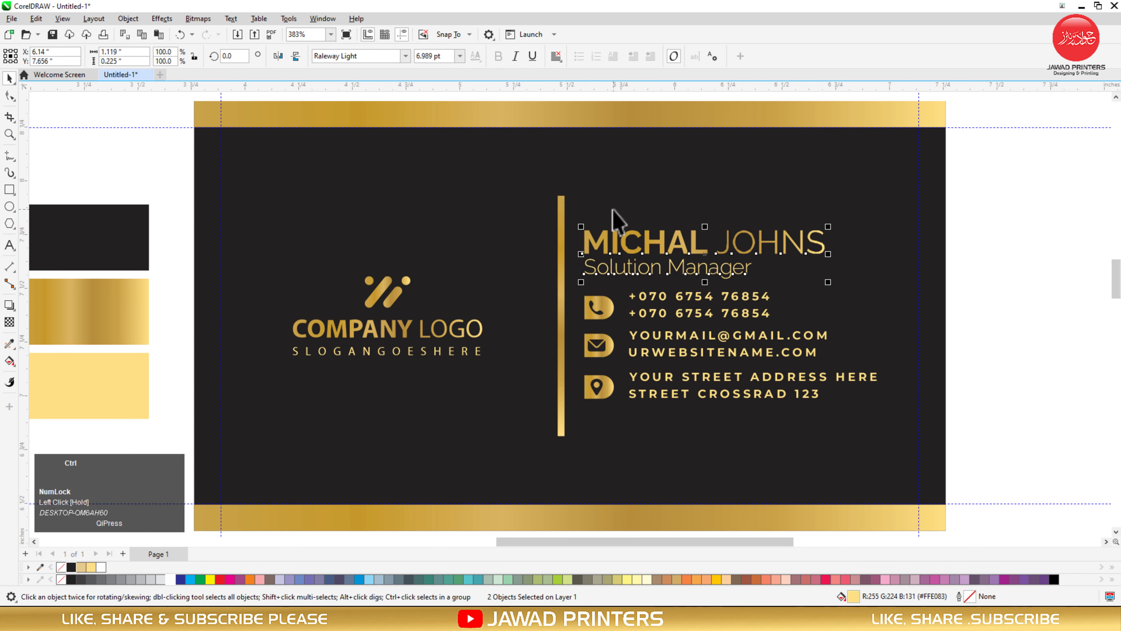
key(ctrl+g)
shift+click(564, 215)
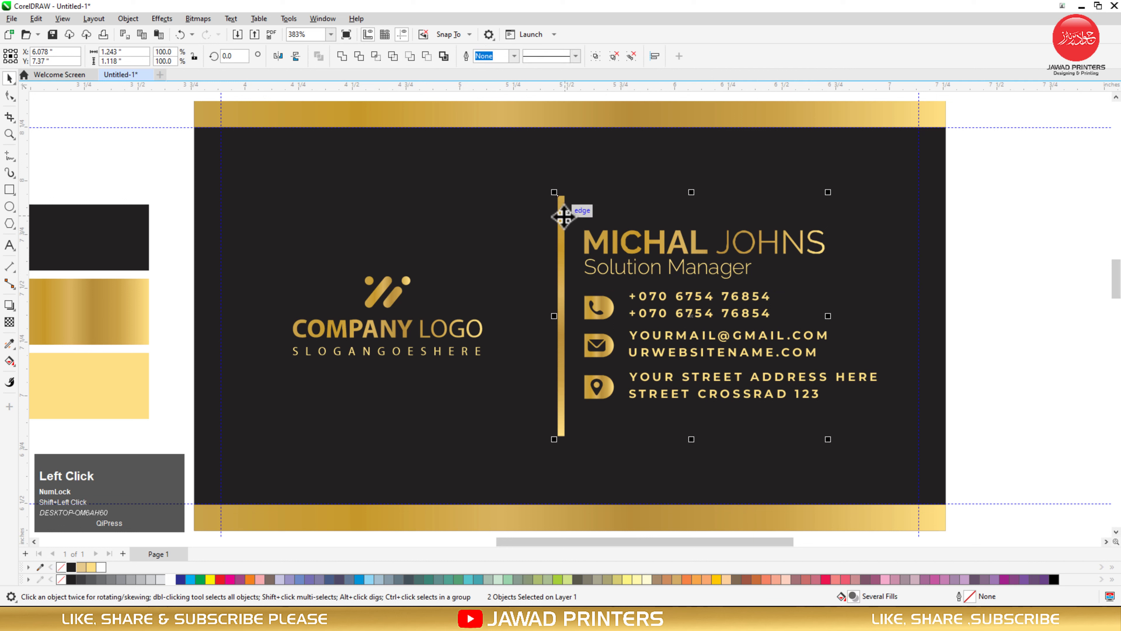
key(t)
click(971, 243)
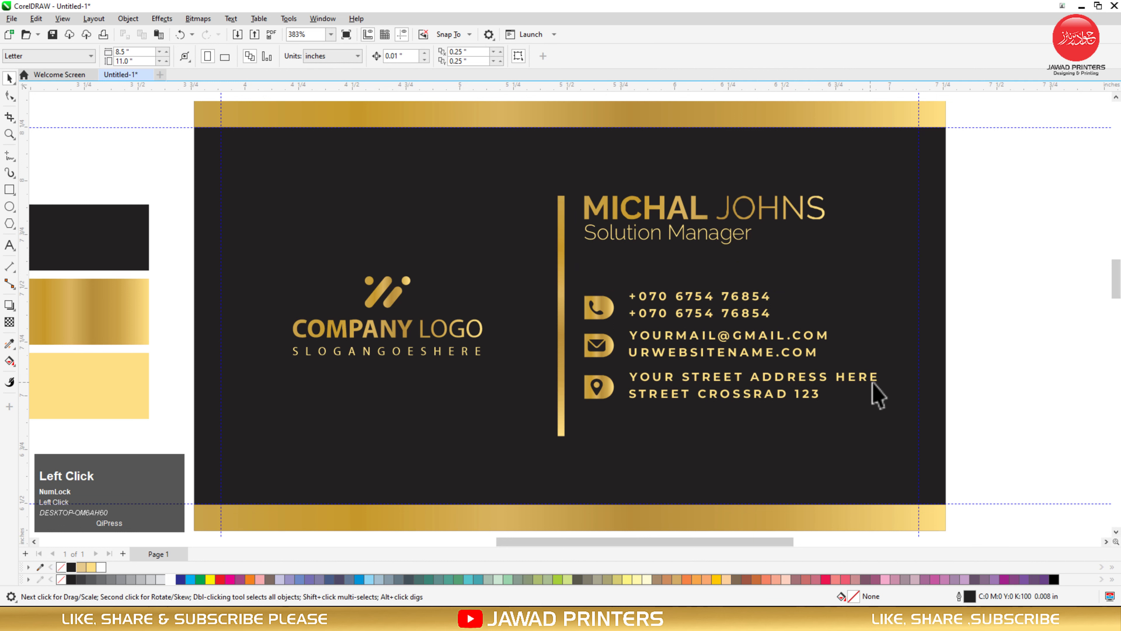
Group the location icon with its two address lines and align the group with the bottom of the vertical gold bar
drag(971, 360, 574, 414)
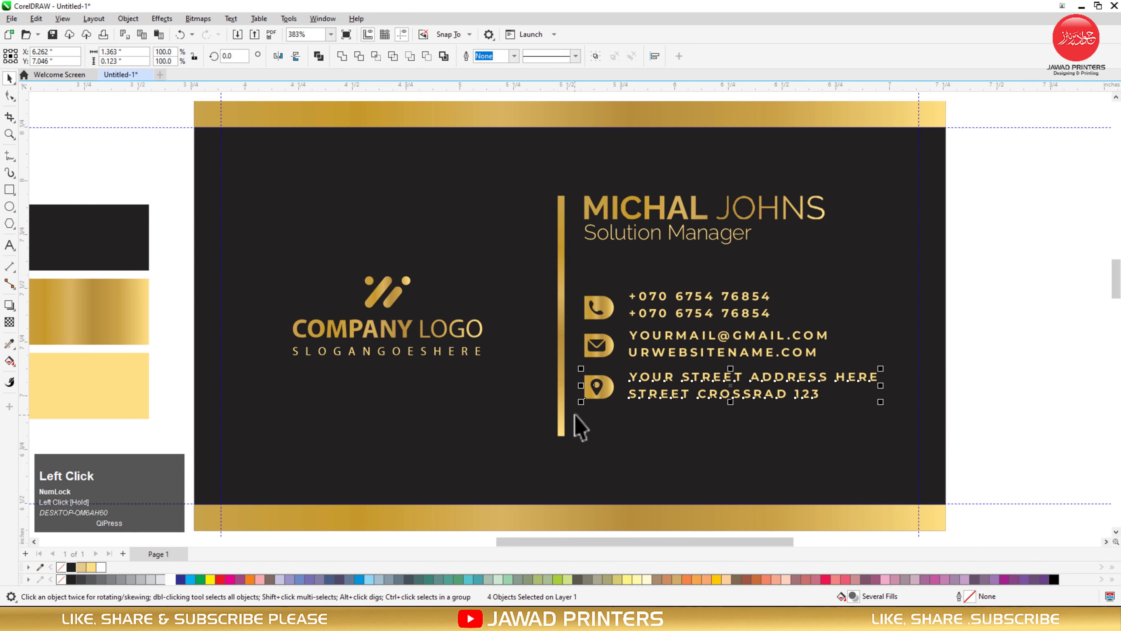
key(ctrl+g)
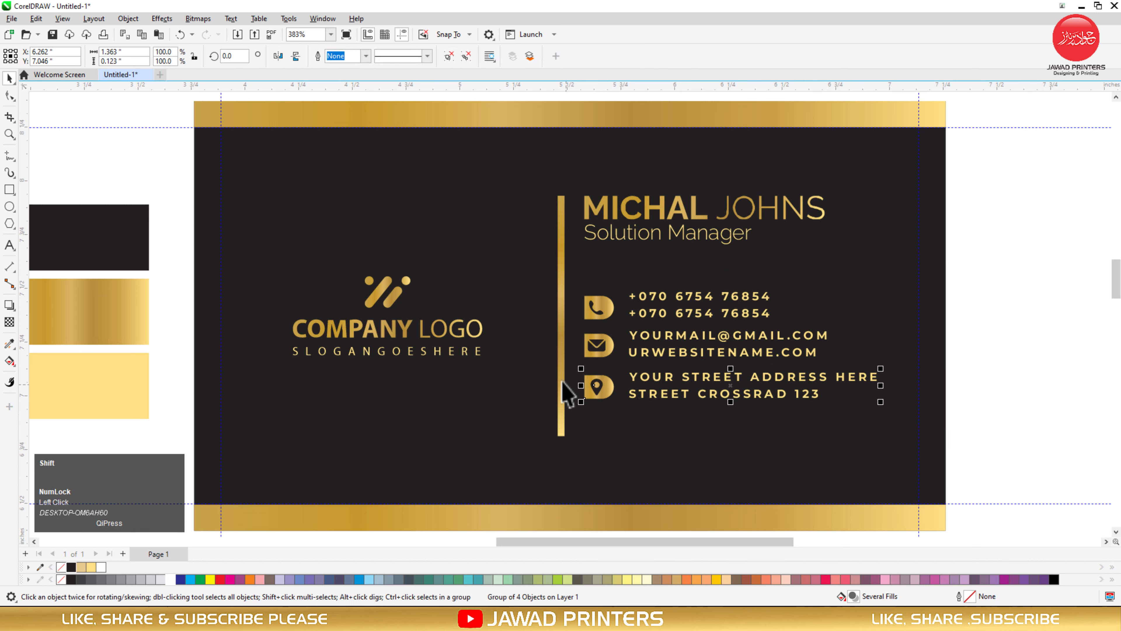
shift+click(559, 378)
key(b)
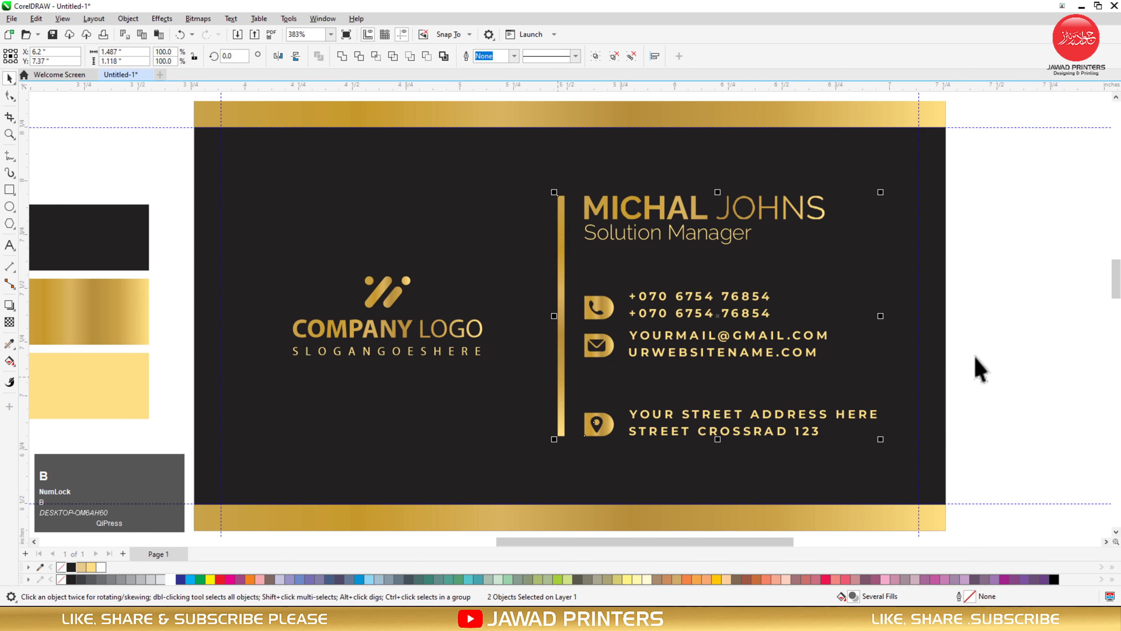
click(944, 294)
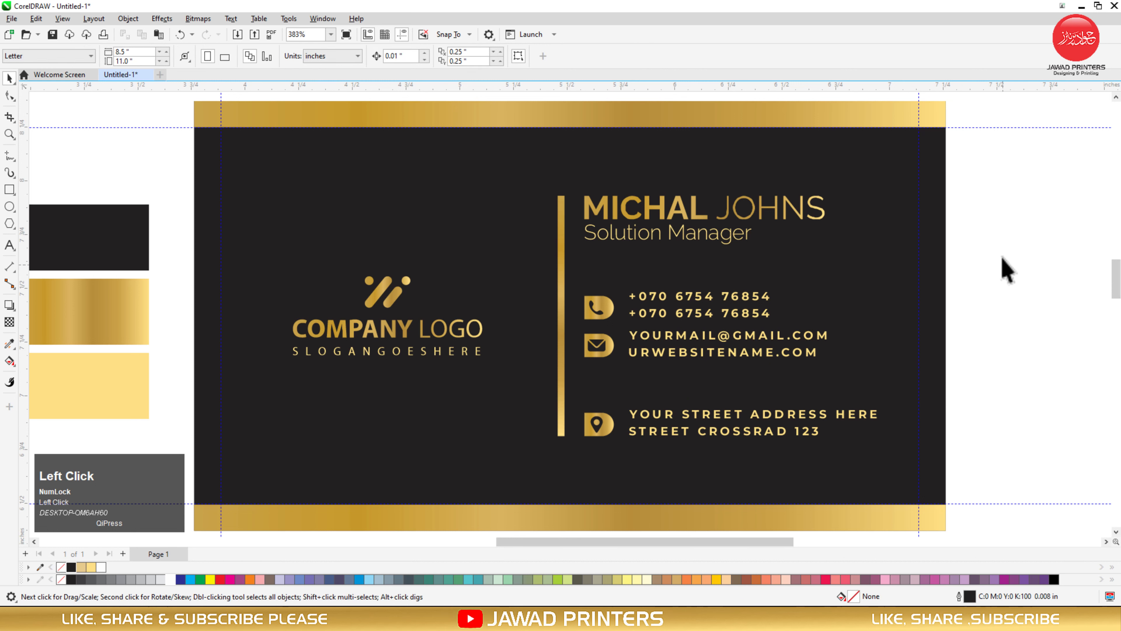
Group the phone icon with its two number lines, and the envelope icon with the e-mail and website lines
drag(1001, 250, 555, 329)
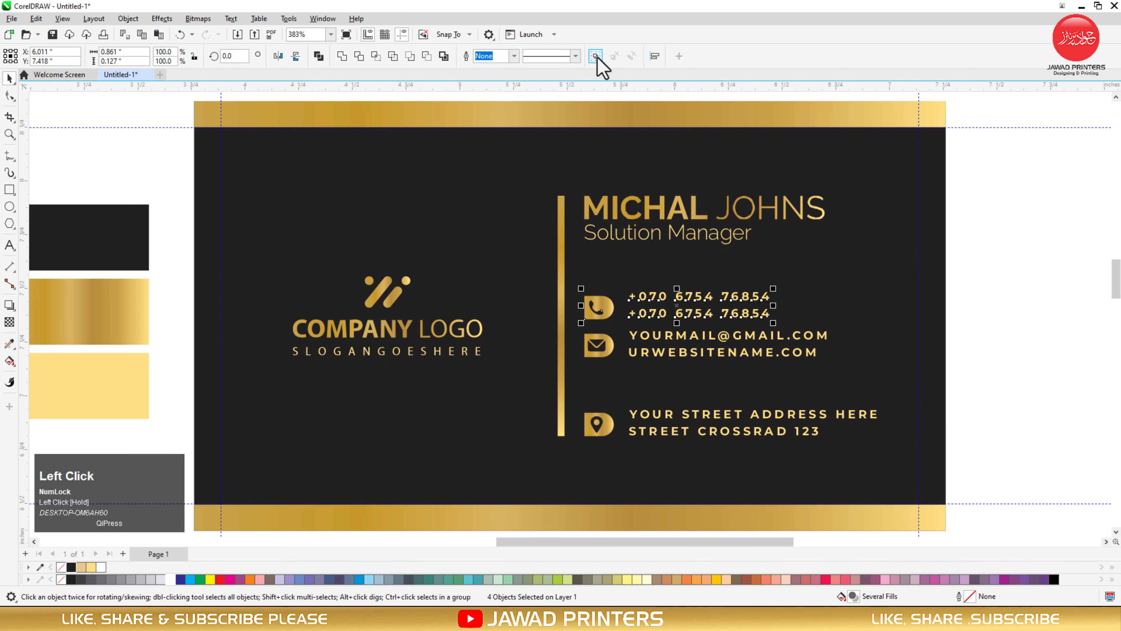
click(597, 58)
drag(991, 317, 557, 379)
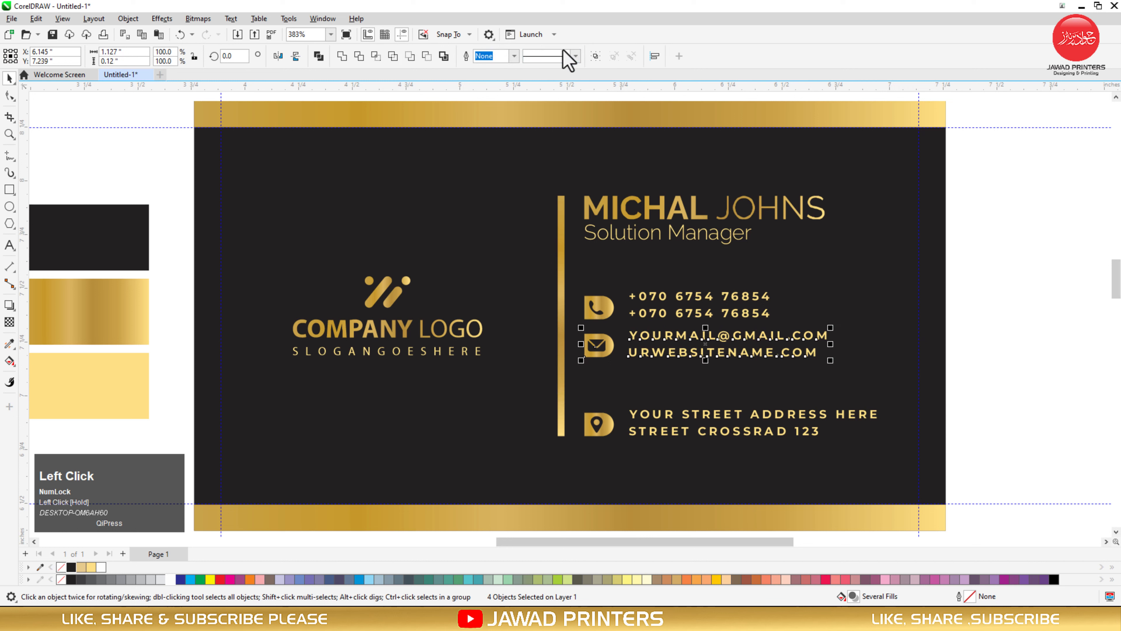
key(ctrl+g)
Distribute the phone, e-mail and address groups on the lower card with equal vertical spacing between them
drag(949, 250, 563, 475)
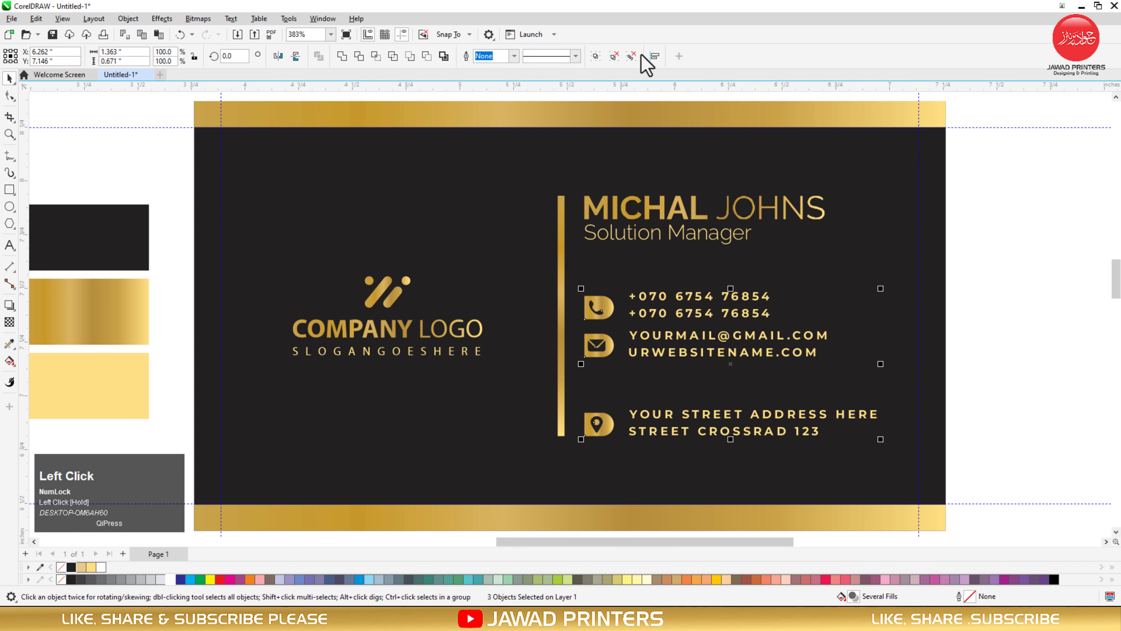
click(655, 56)
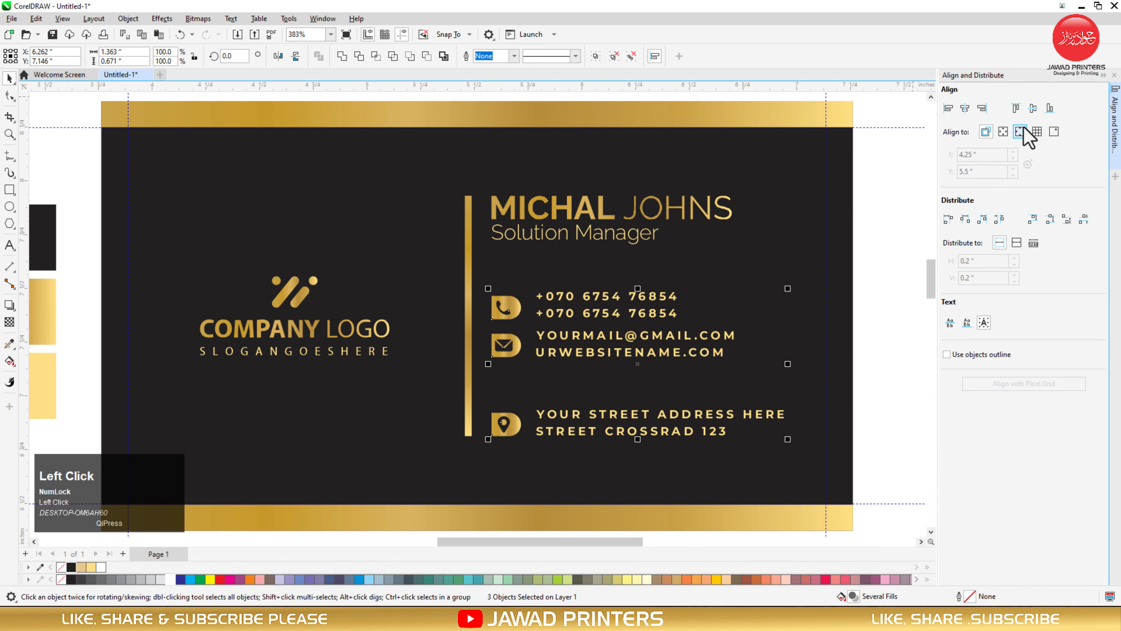
click(1035, 109)
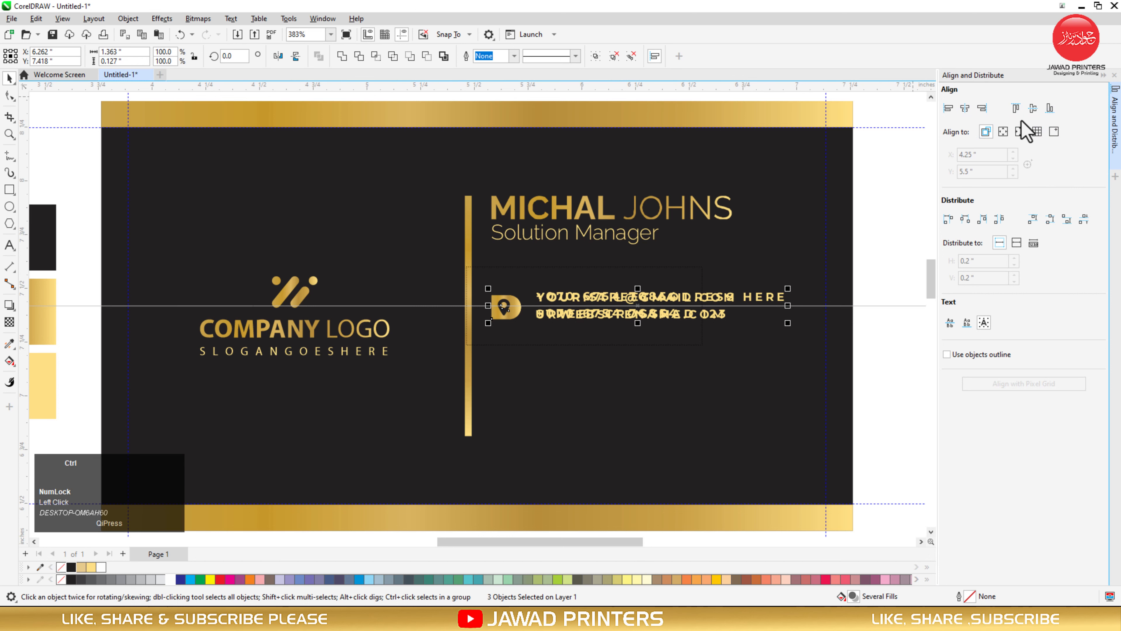
key(ctrl+z)
click(1083, 221)
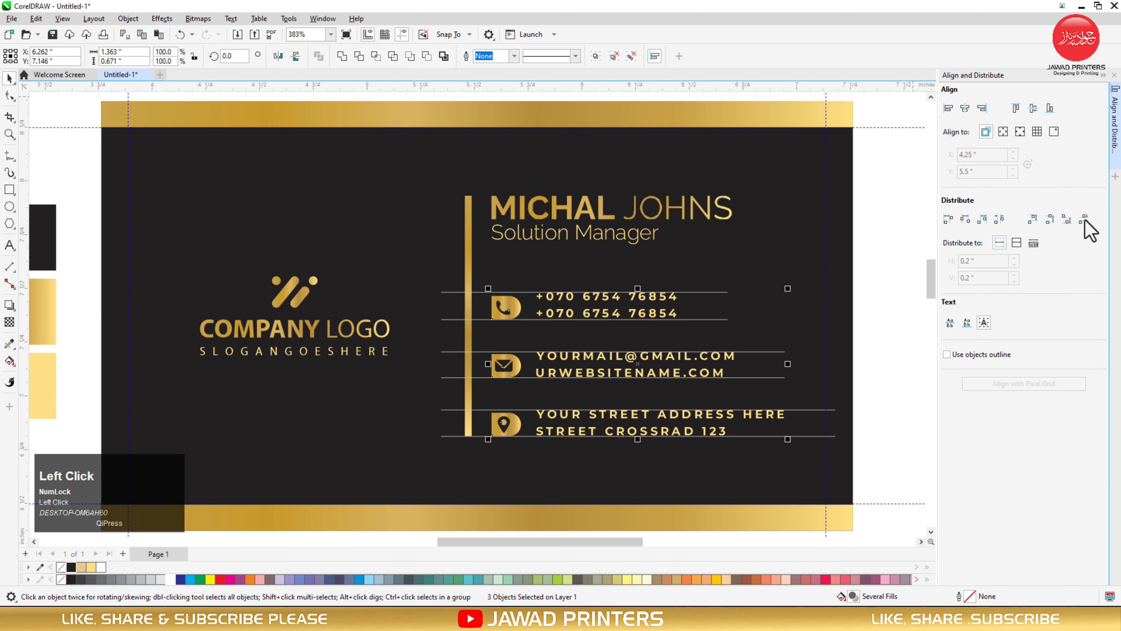
click(1117, 83)
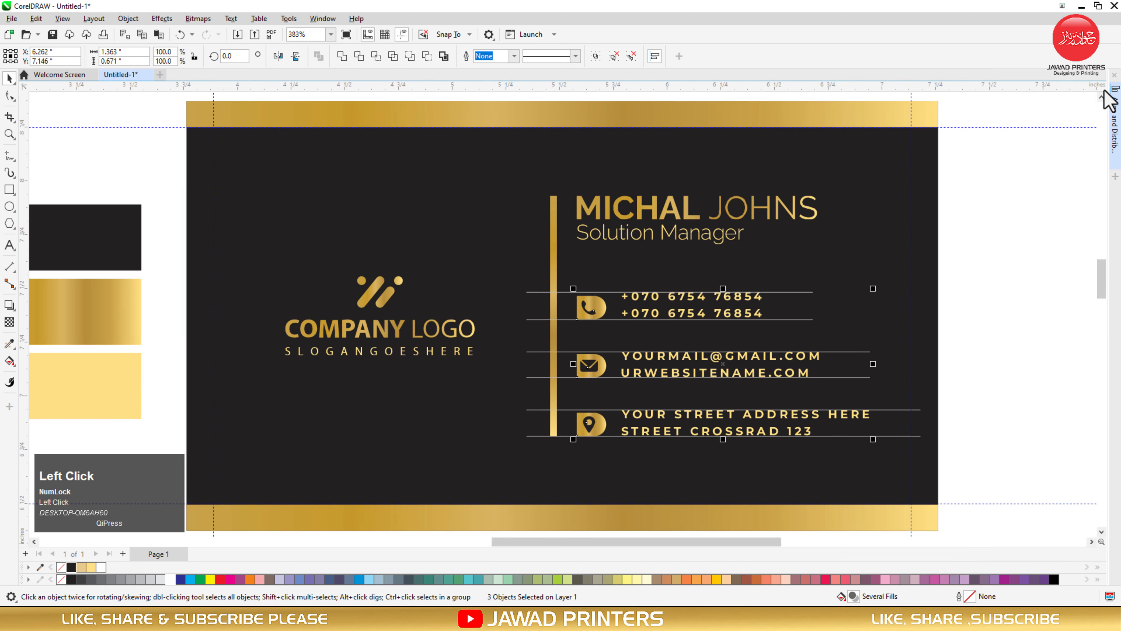
click(994, 232)
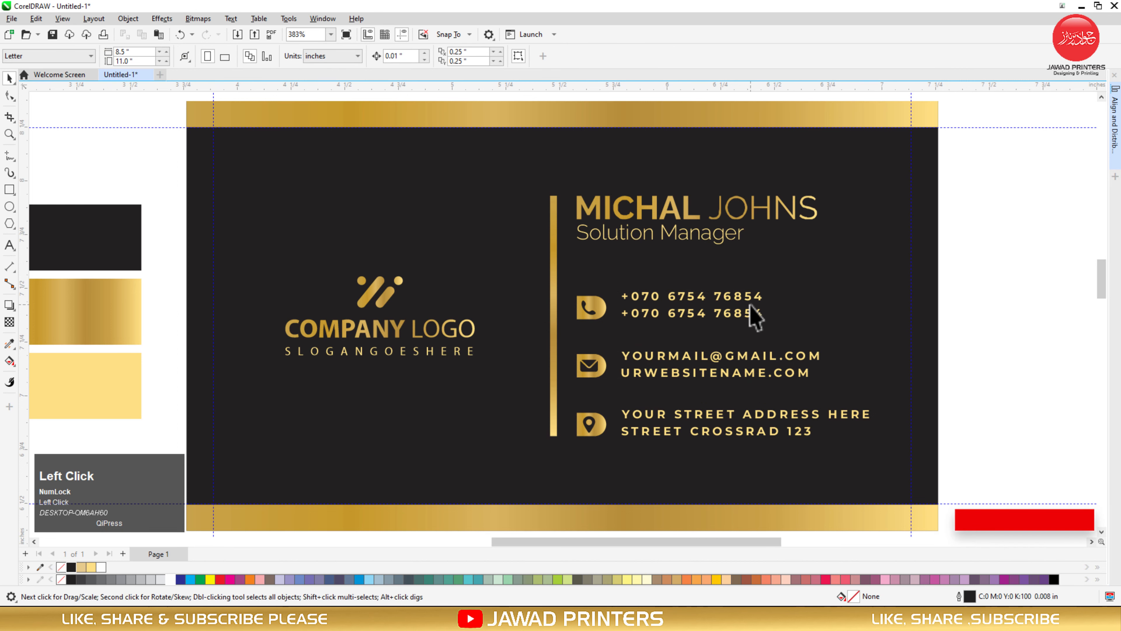
Delete the three colour swatches beside the lower card
key(F3)
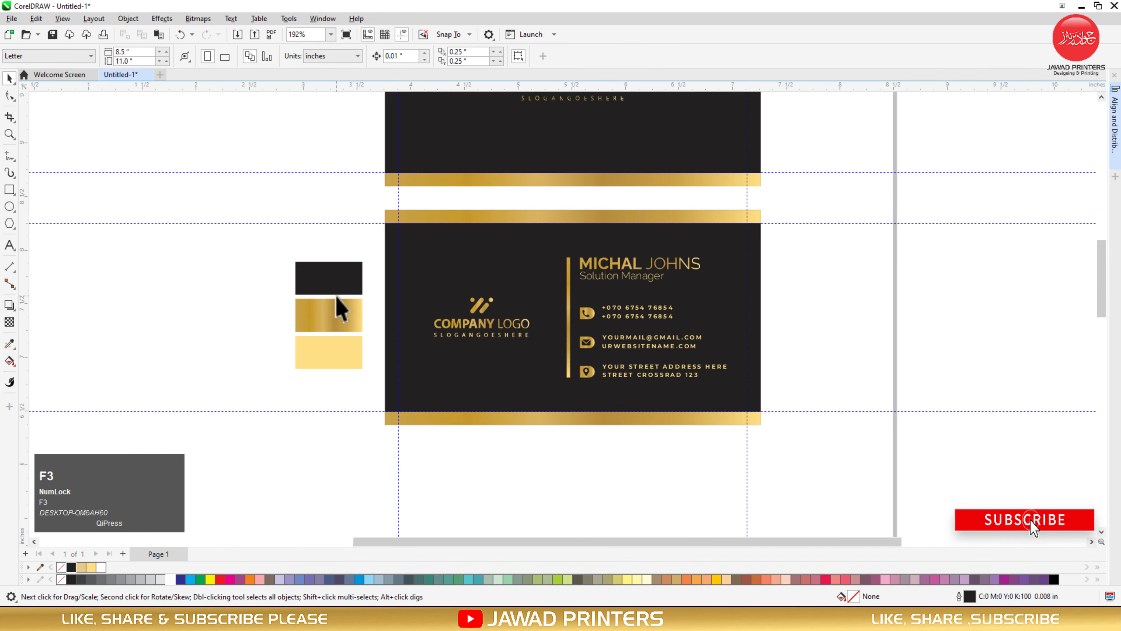
drag(283, 253, 371, 376)
right_click(330, 276)
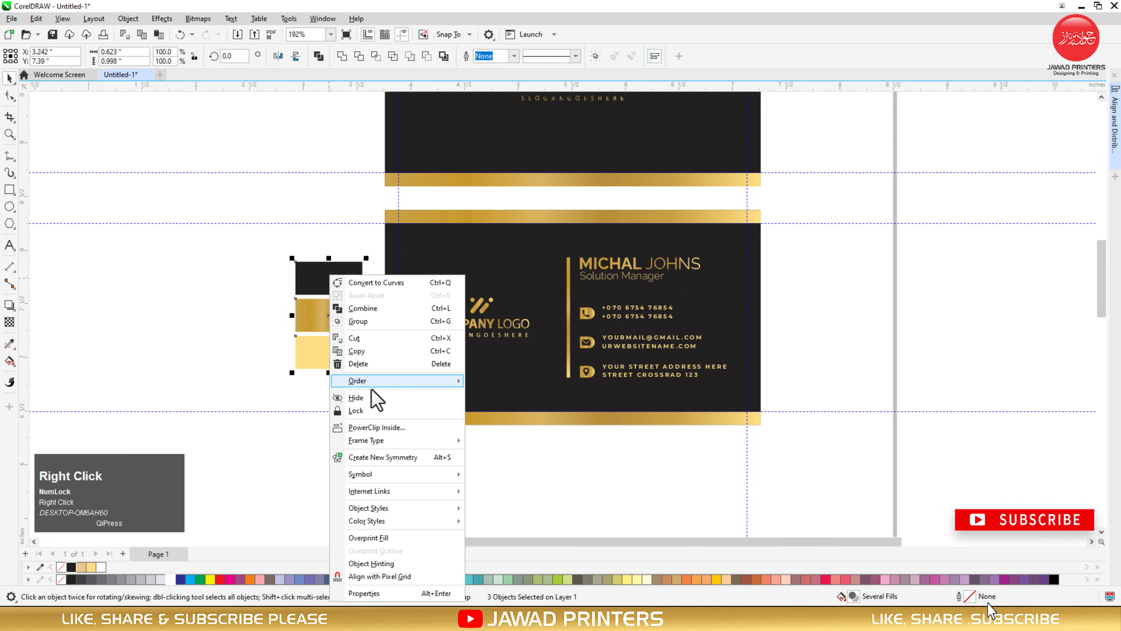
click(371, 365)
key(F4)
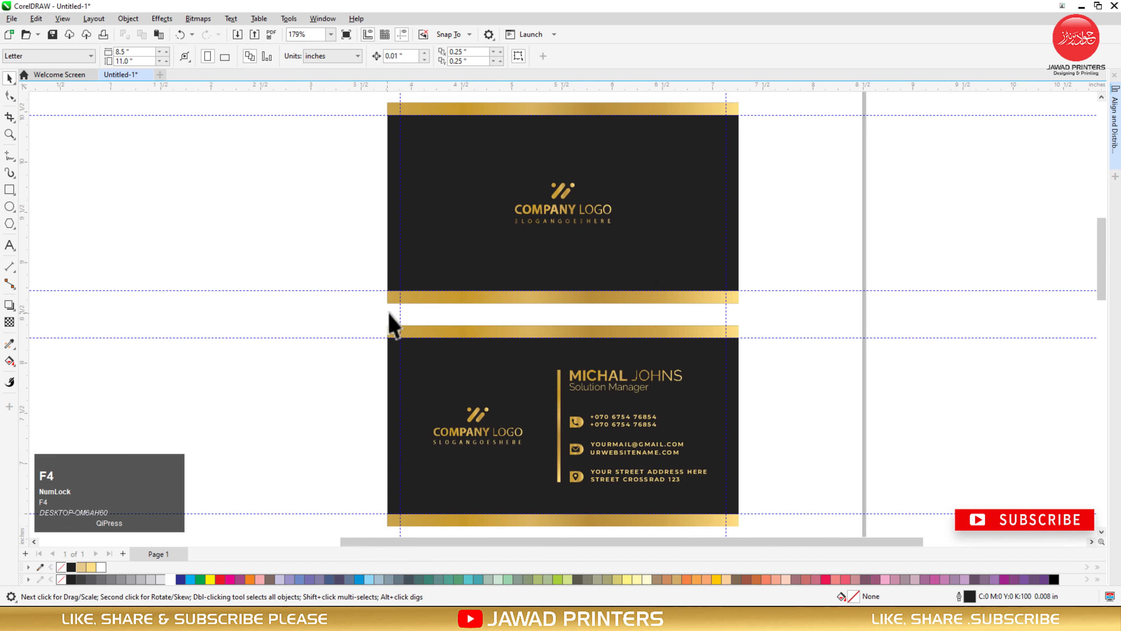
Delete the gold strips along the bottom and top edges of the upper card
click(437, 299)
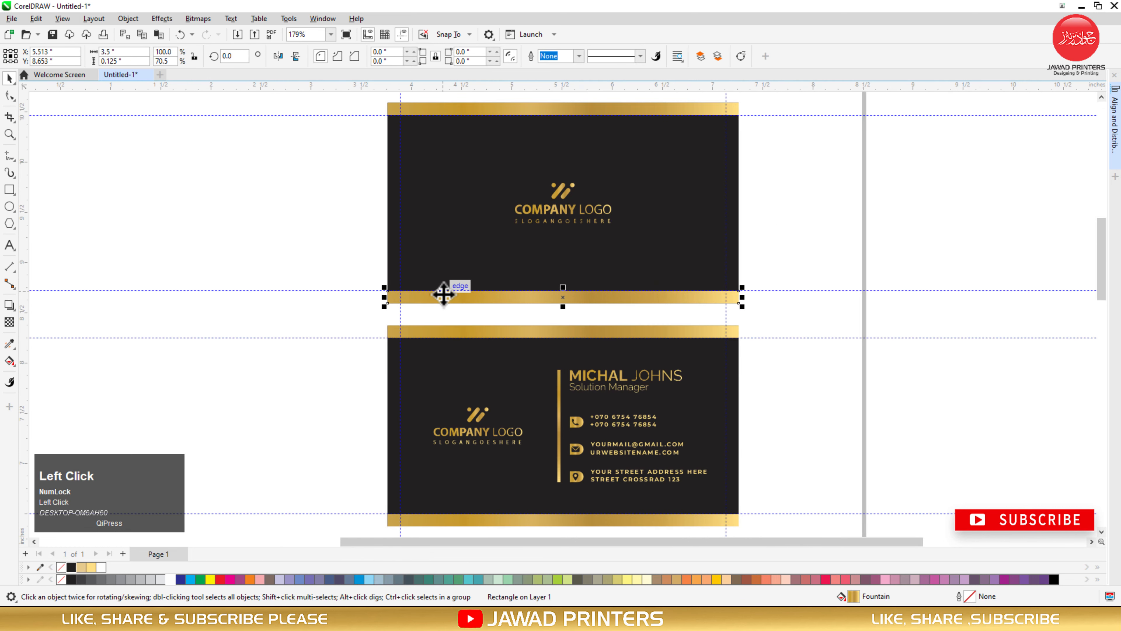
right_click(444, 293)
click(477, 339)
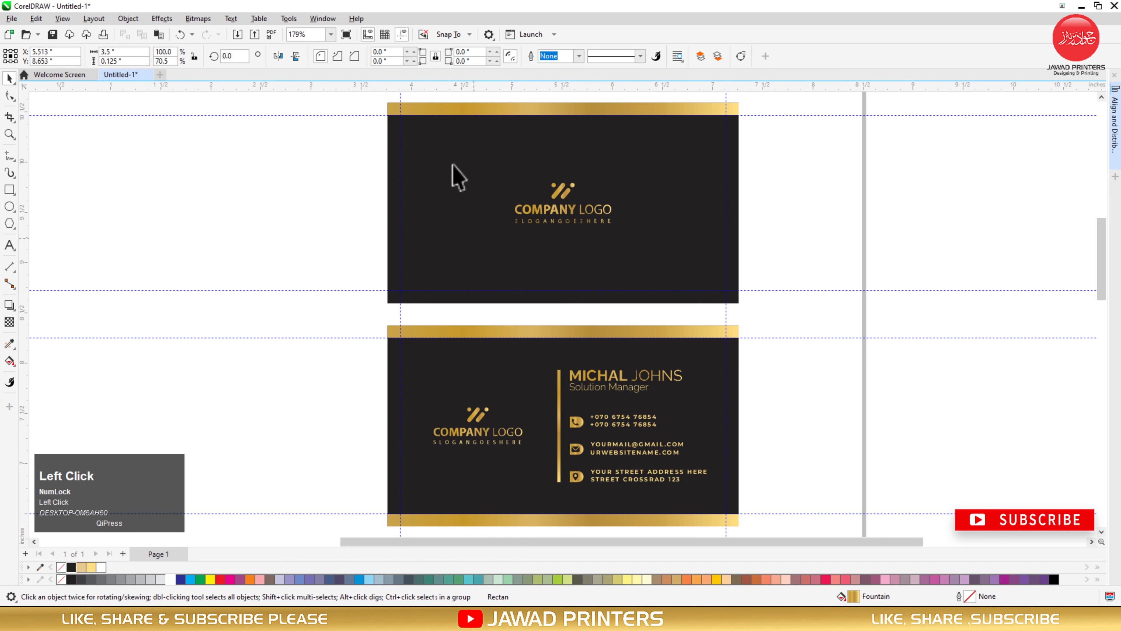
click(437, 111)
right_click(438, 110)
click(484, 180)
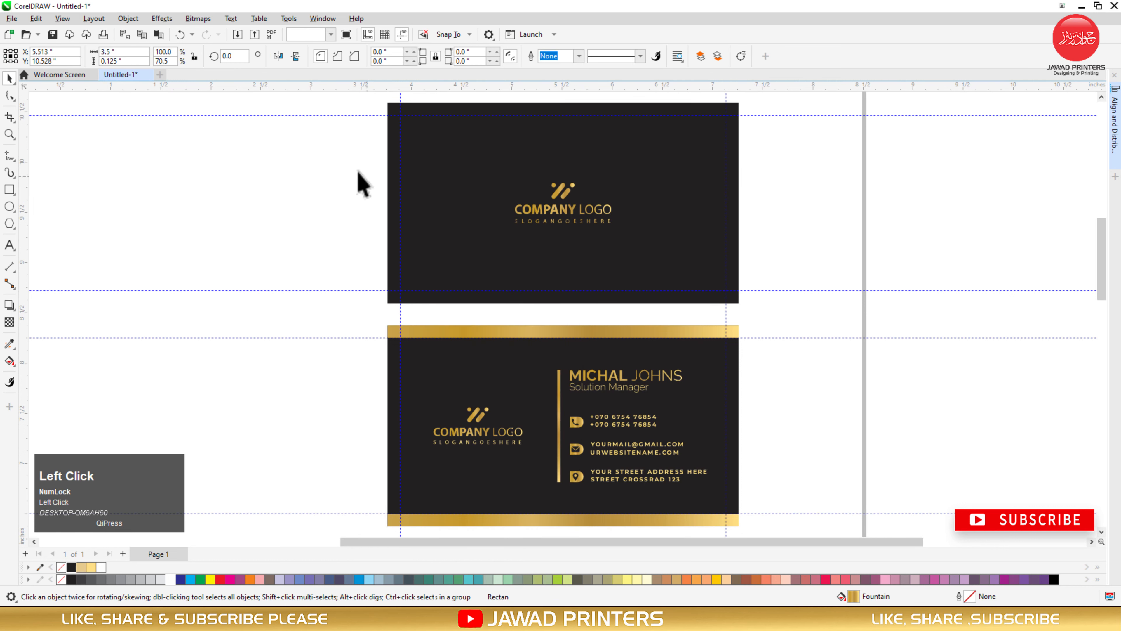
Enlarge the logo group on the upper card from its centre to about 117.5%
drag(356, 150, 683, 250)
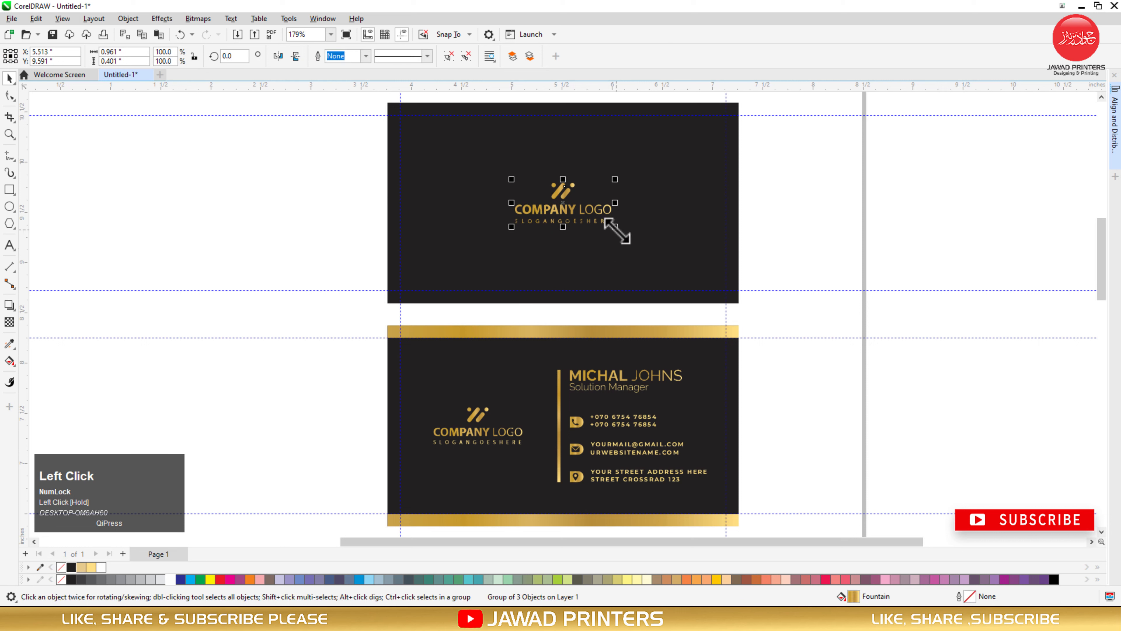
drag(617, 228, 625, 232)
click(412, 318)
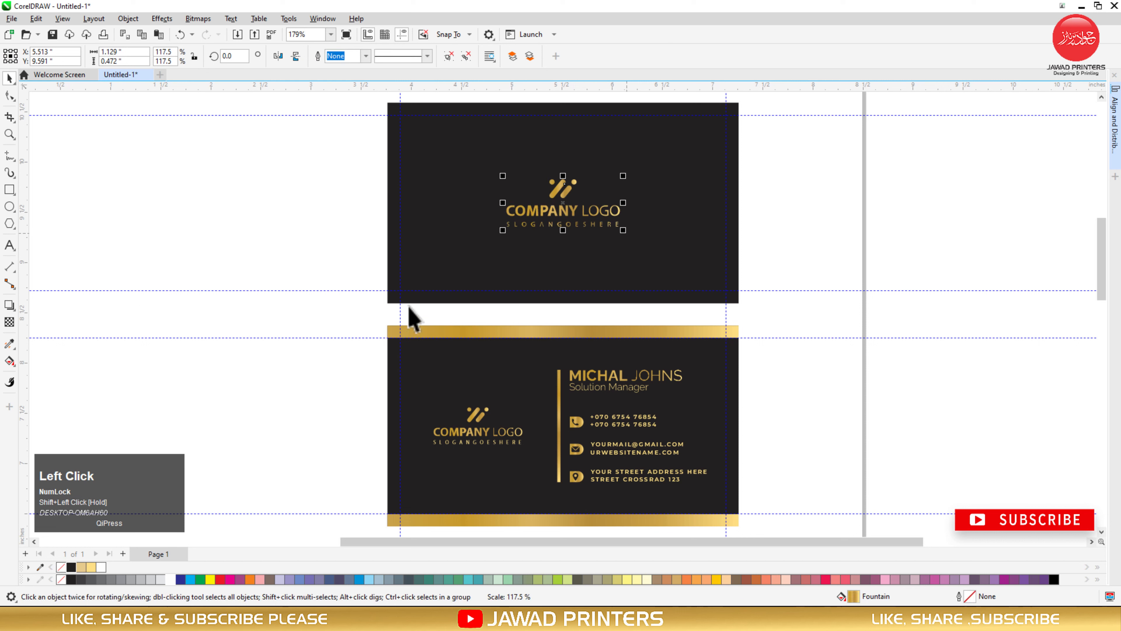
key(F4)
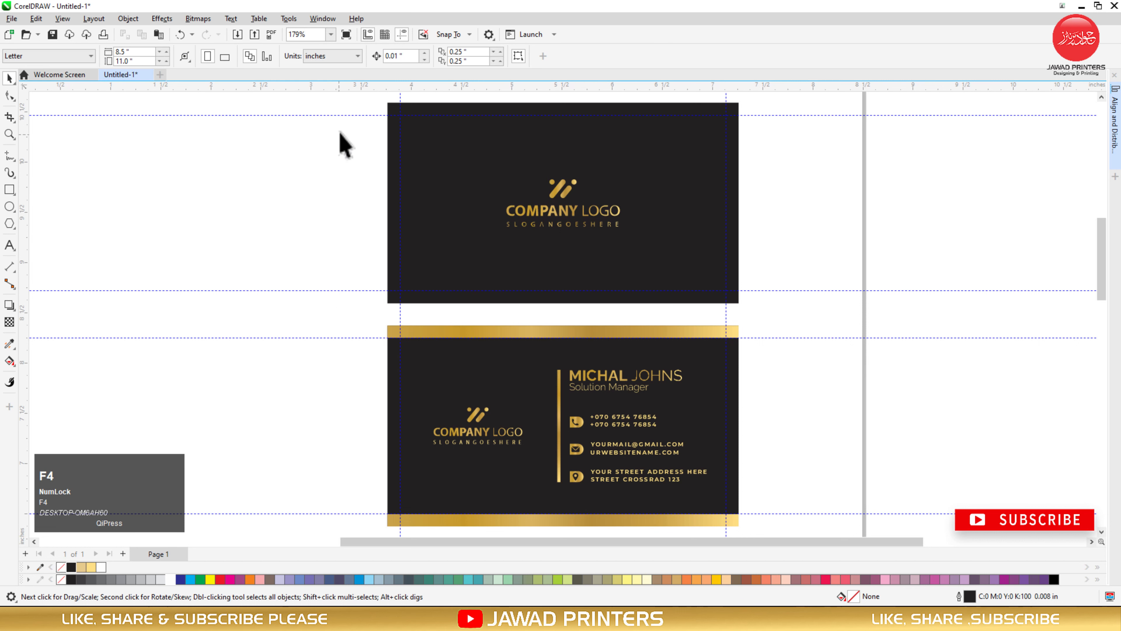
Delete the four horizontal and two vertical guidelines around the cards
click(343, 115)
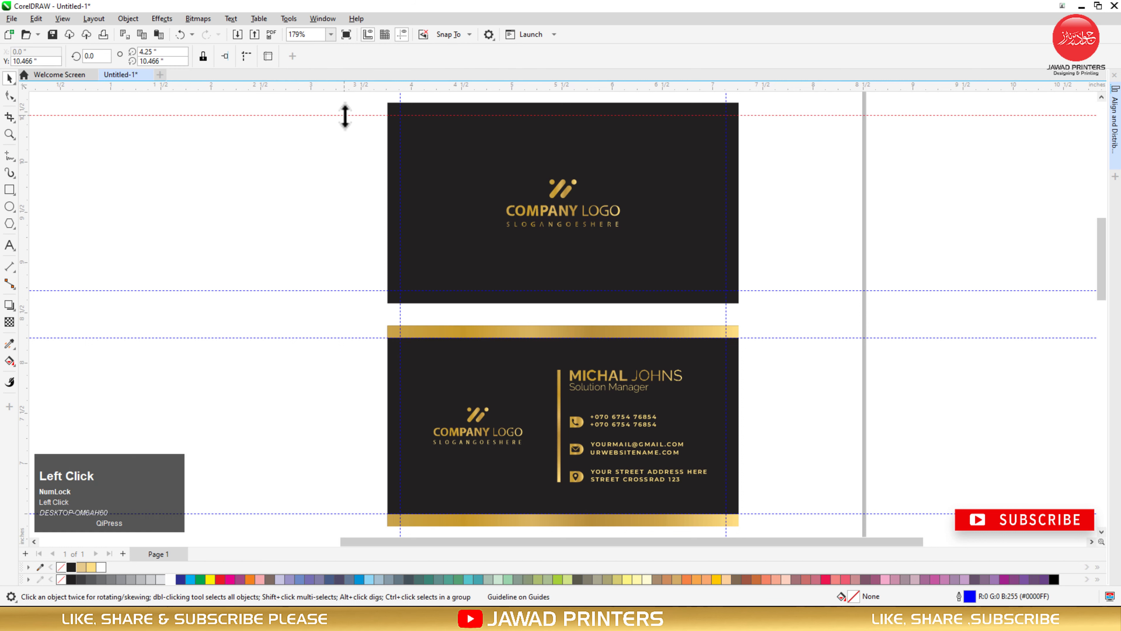
key(Delete)
click(348, 291)
key(Delete)
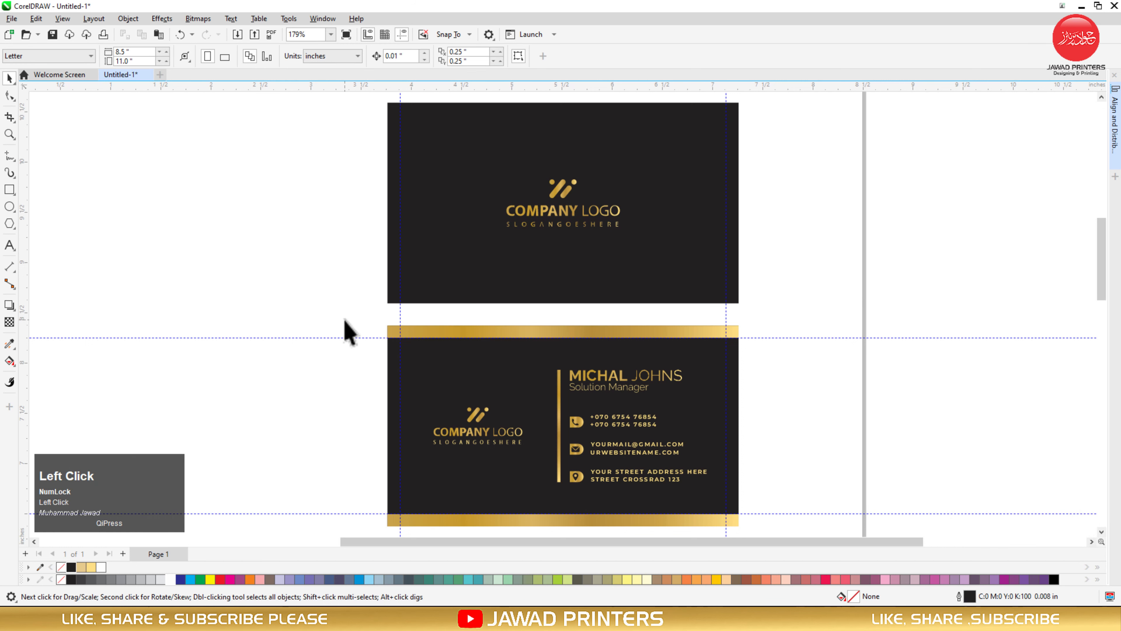
click(346, 338)
key(Delete)
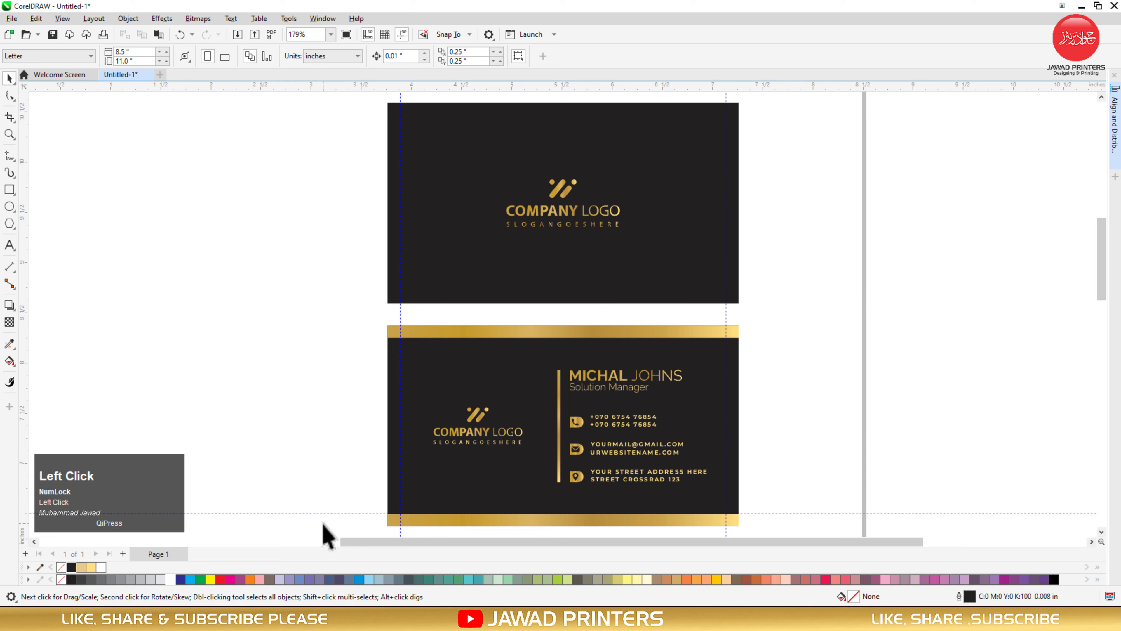
click(334, 513)
key(Delete)
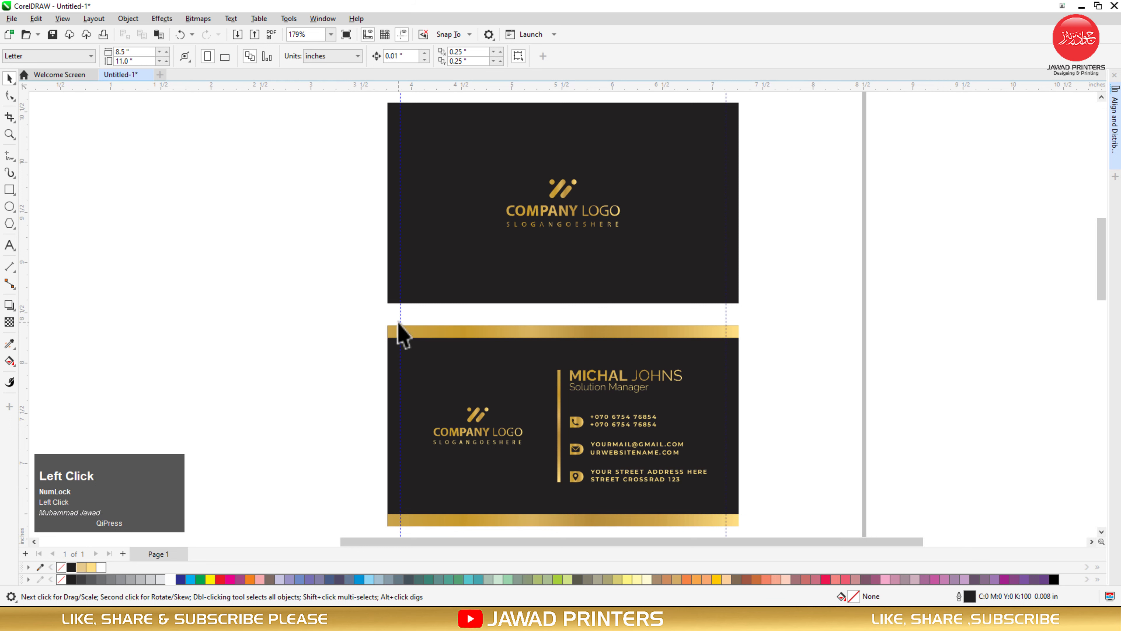
click(400, 320)
key(Delete)
click(726, 310)
key(Delete)
Move the whole lower card straight up, closer to the upper card, and show the design in full-screen preview
drag(374, 315, 777, 535)
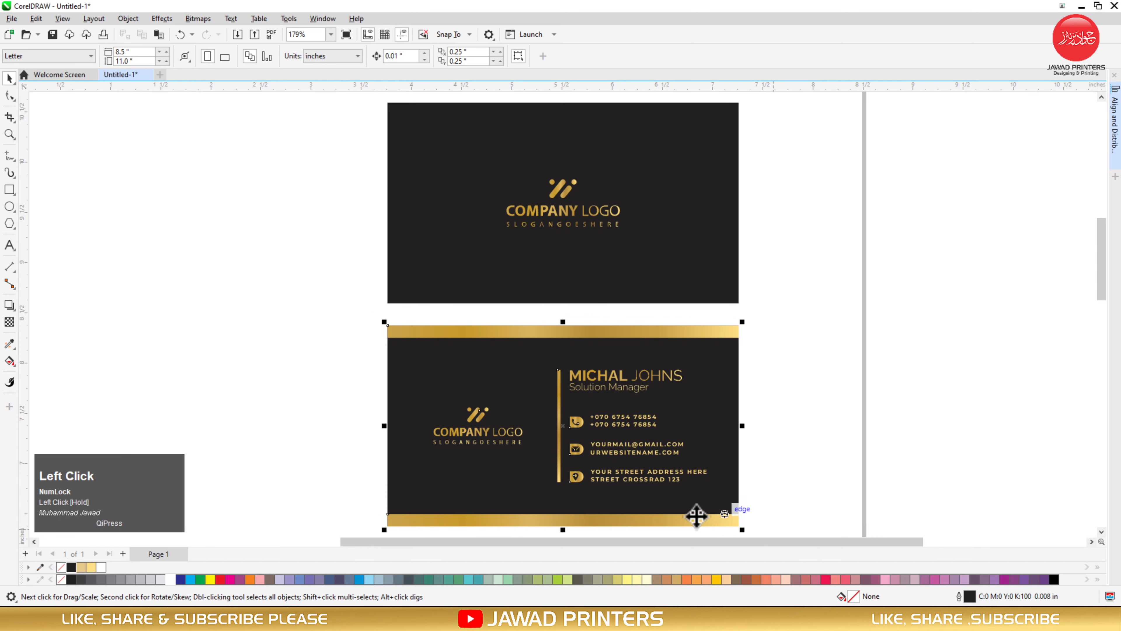
drag(675, 345, 674, 332)
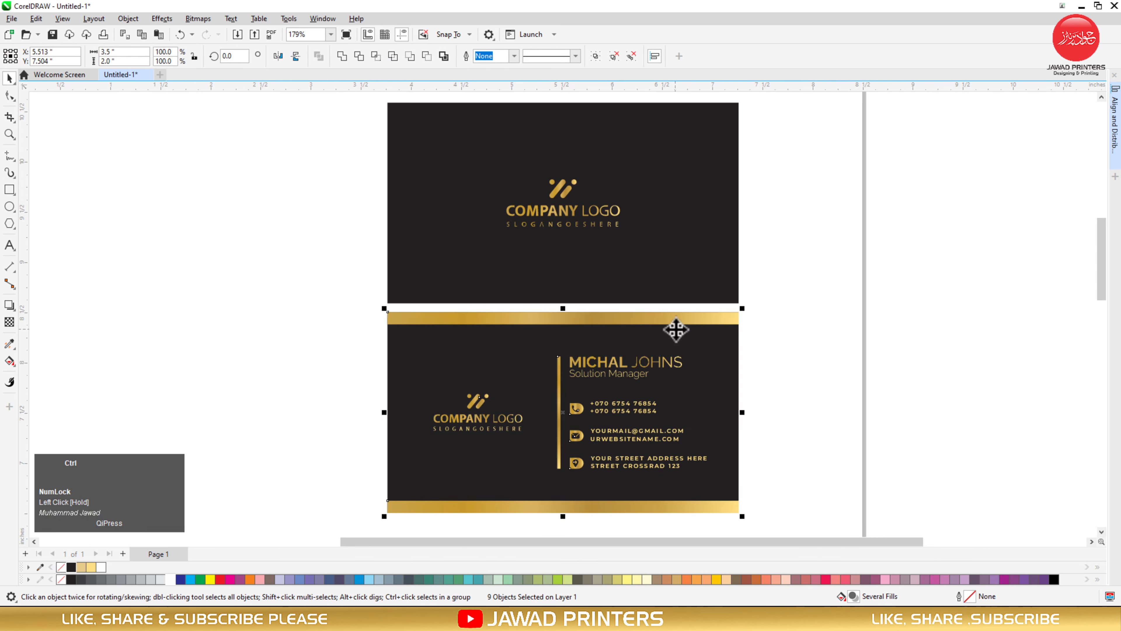
click(341, 281)
key(F4)
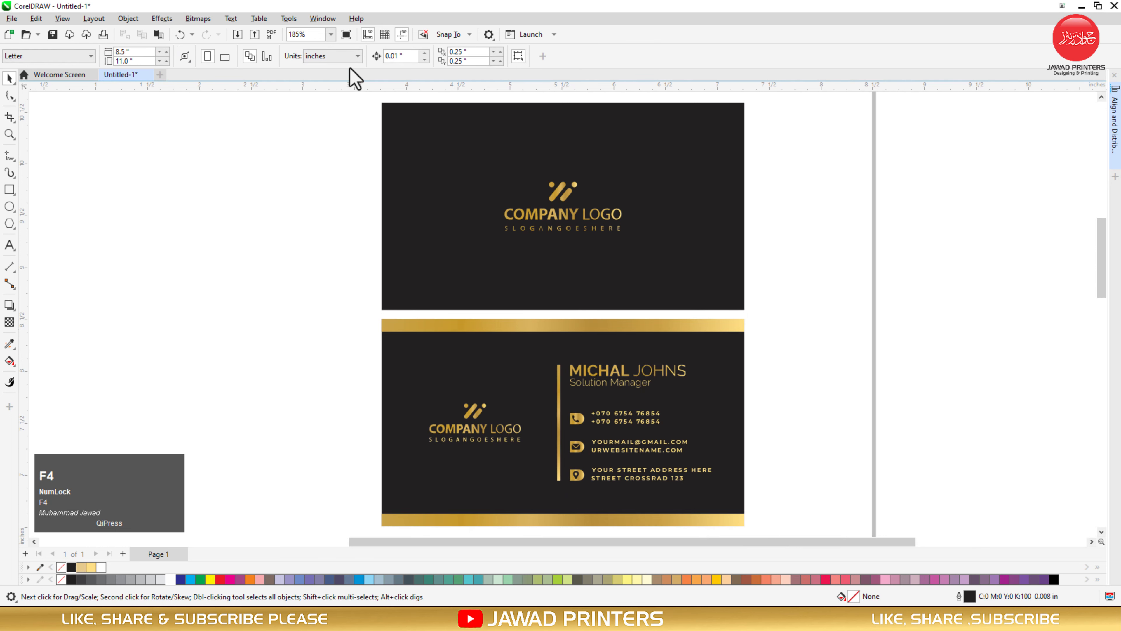
click(346, 34)
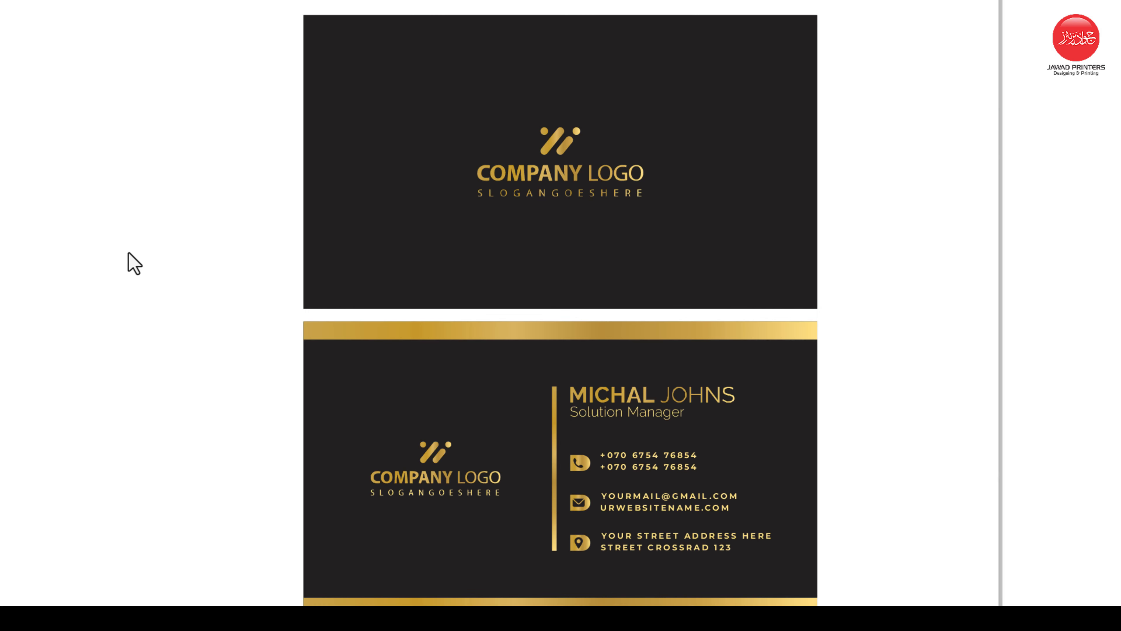